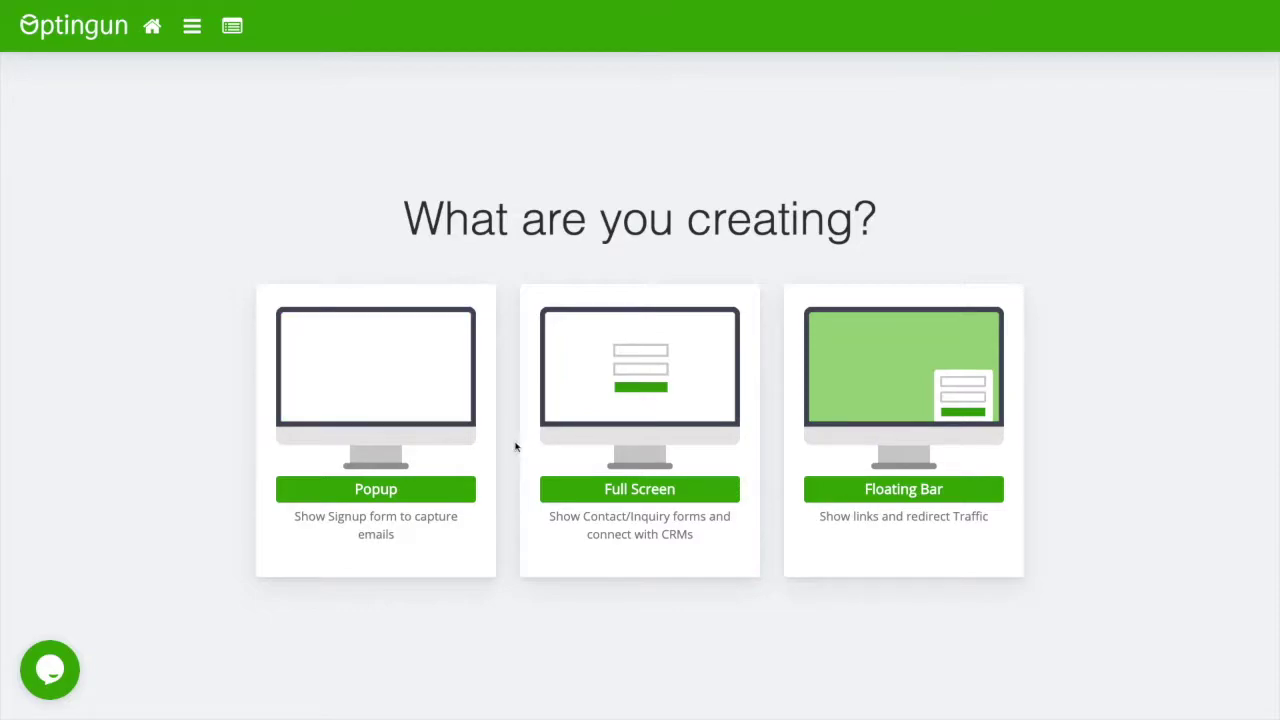
Start a new optin of the Popup type with a Single Frame flow.
click(464, 460)
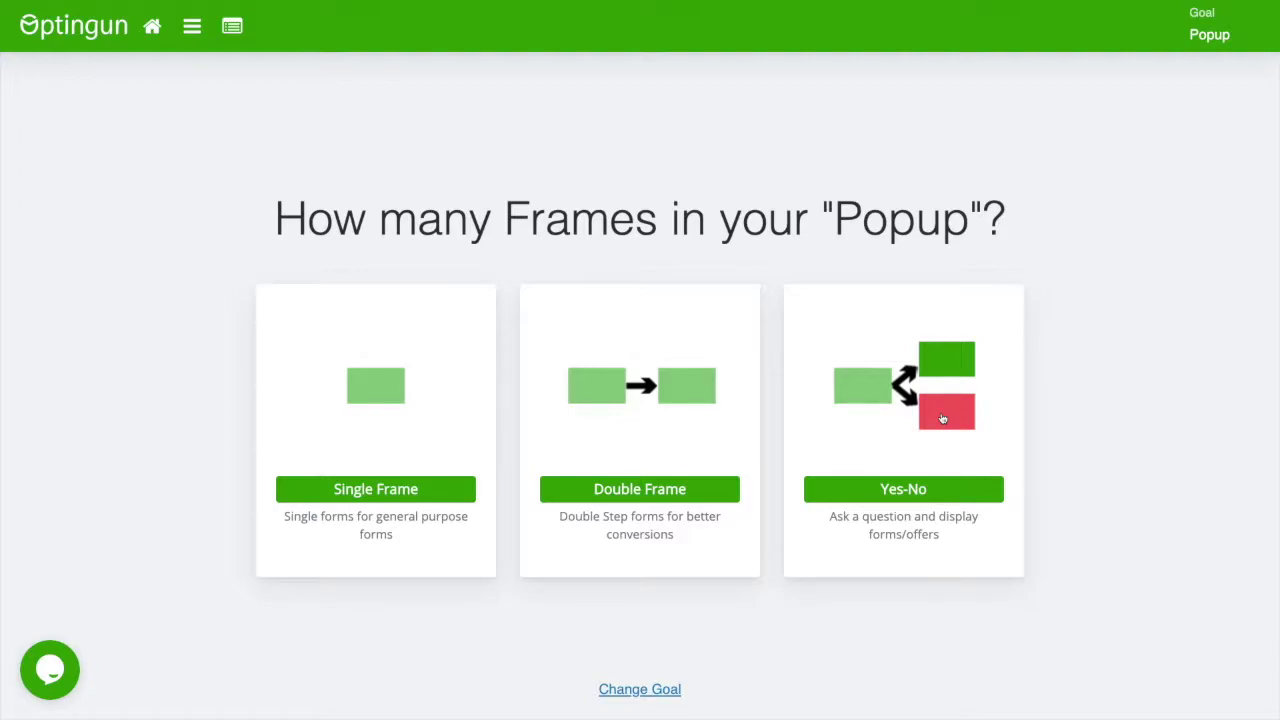
click(450, 417)
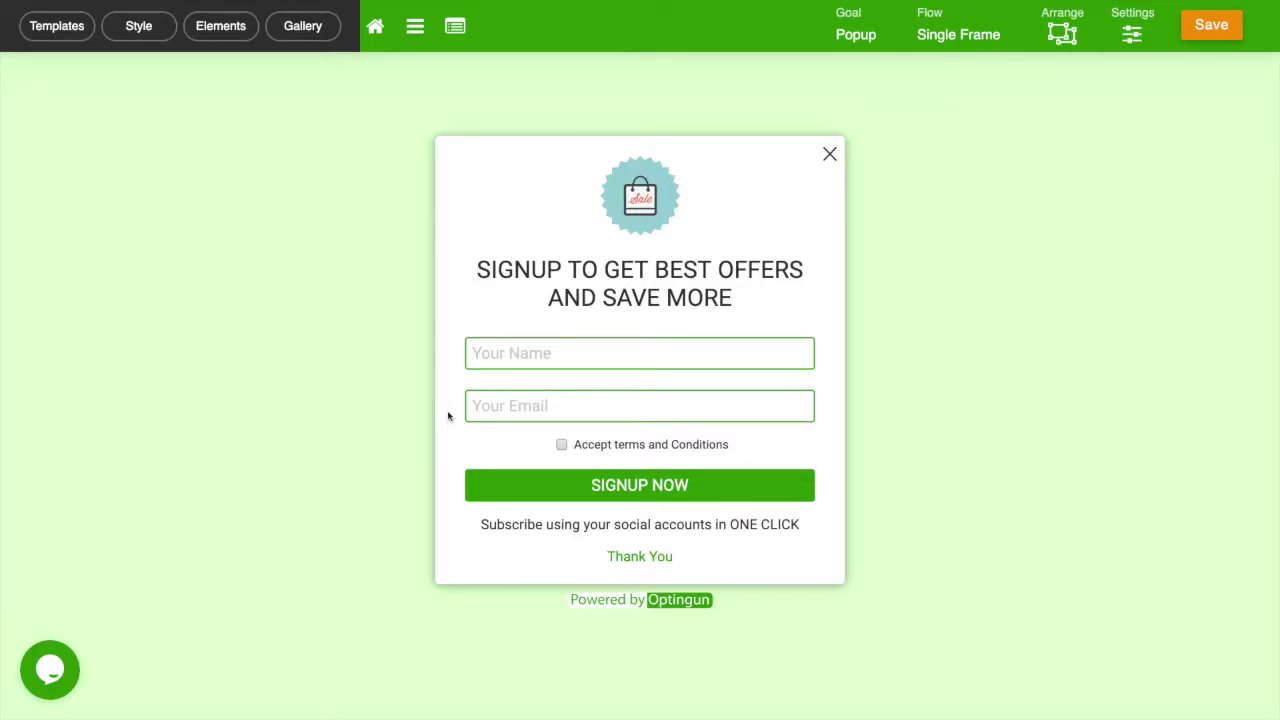
Apply the "GET 40% OFF" template from the related popup templates.
click(60, 27)
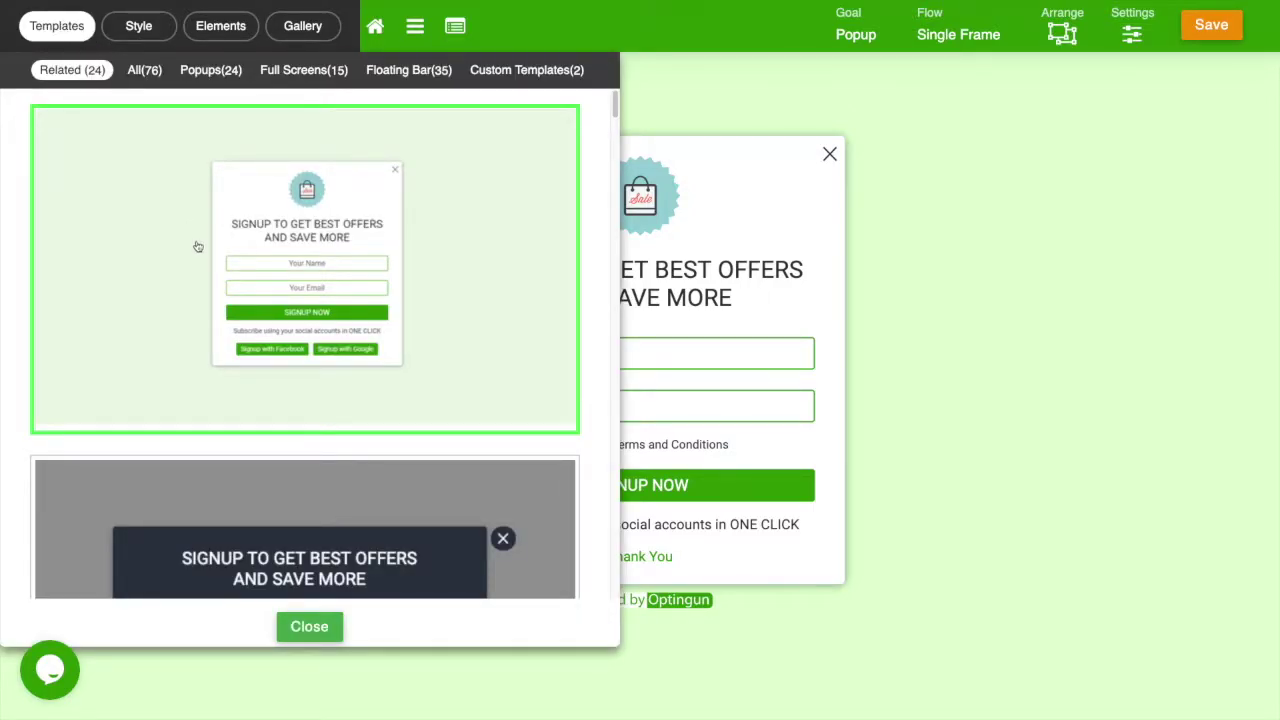
scroll(194, 240, down, 5)
scroll(258, 352, down, 4)
click(257, 351)
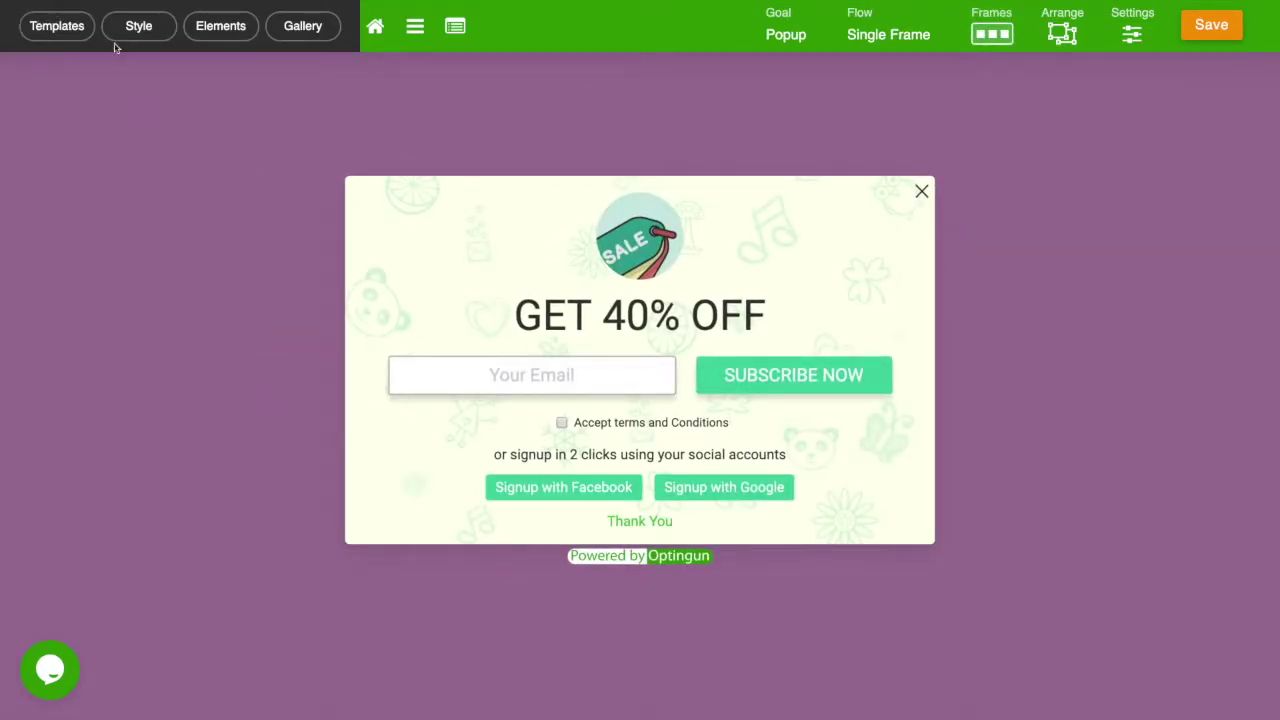
Apply the "Welcome! Download your free course in seconds" template to the popup.
click(72, 32)
scroll(205, 265, up, 4)
scroll(205, 265, down, 9)
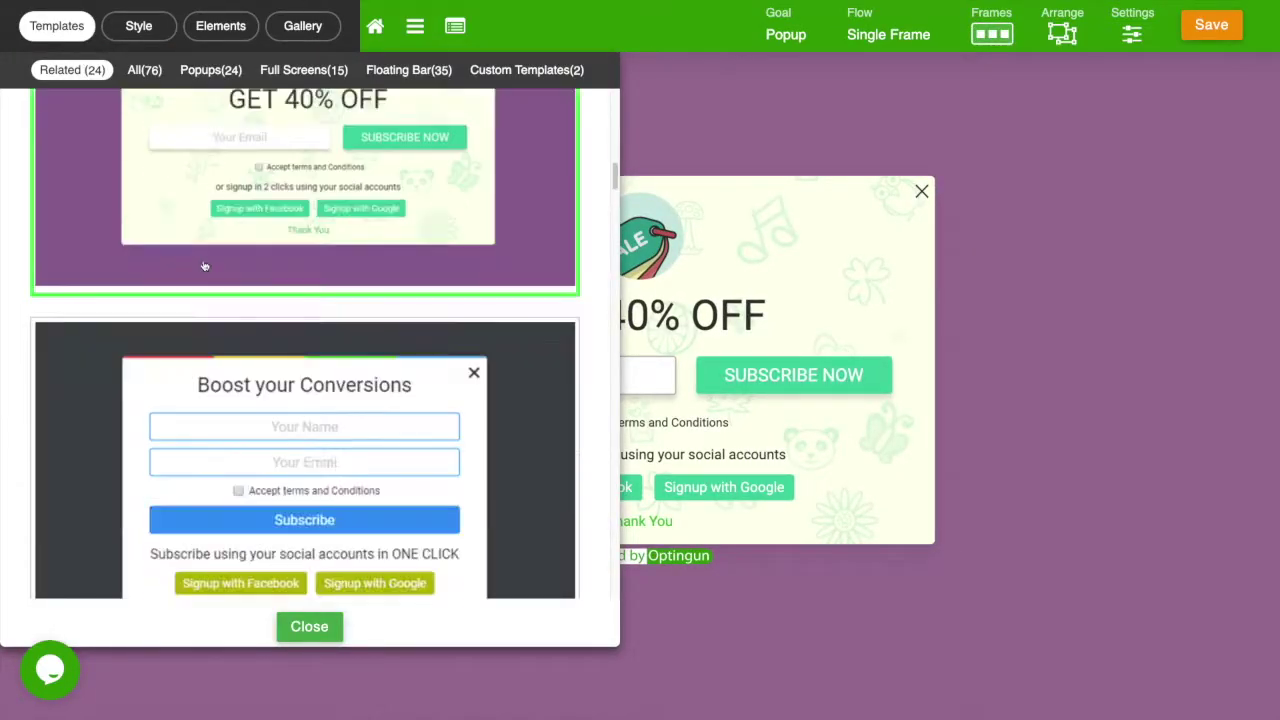
scroll(205, 265, down, 3)
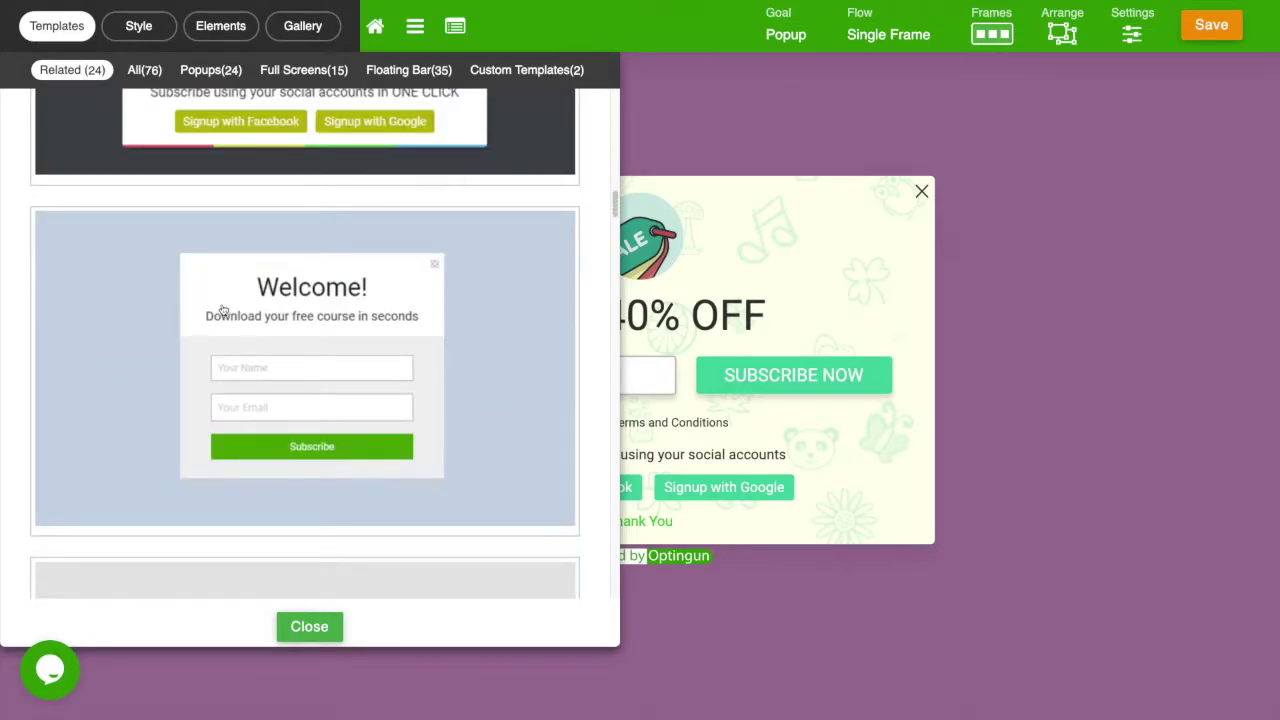
click(223, 307)
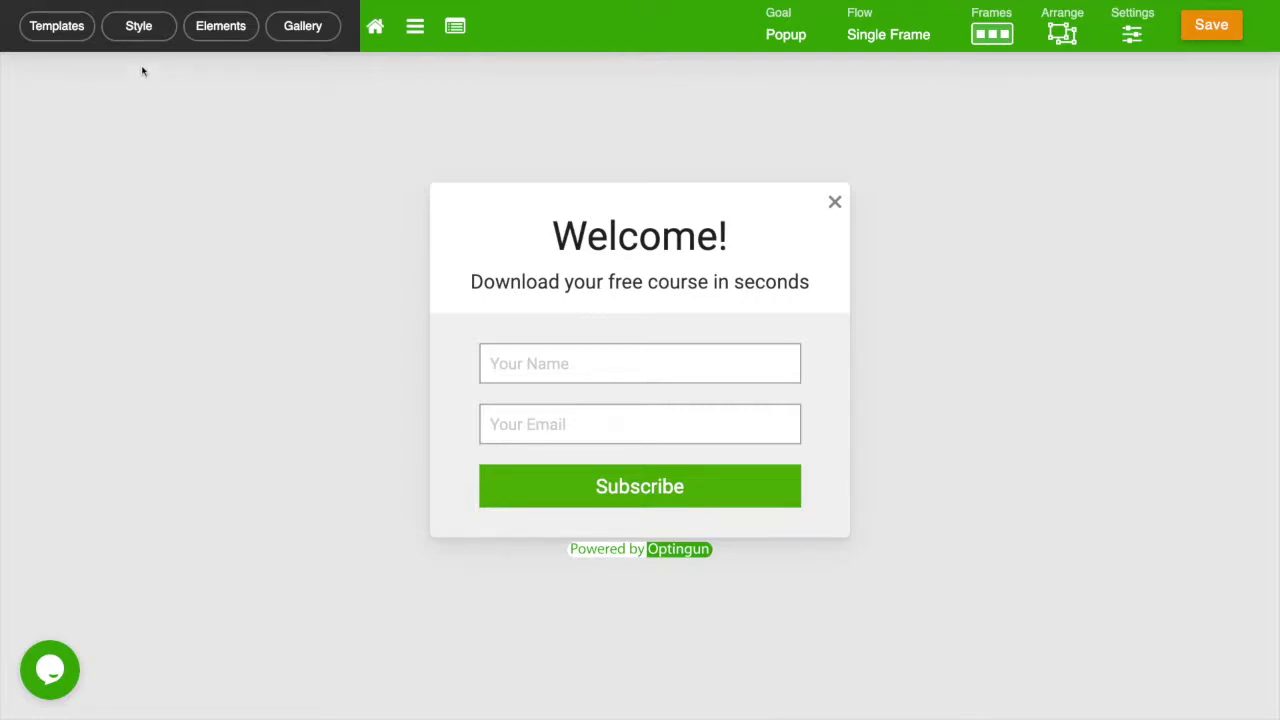
Set the frame animation to Swing and try the inline form conversion, leaving it switched off.
click(138, 27)
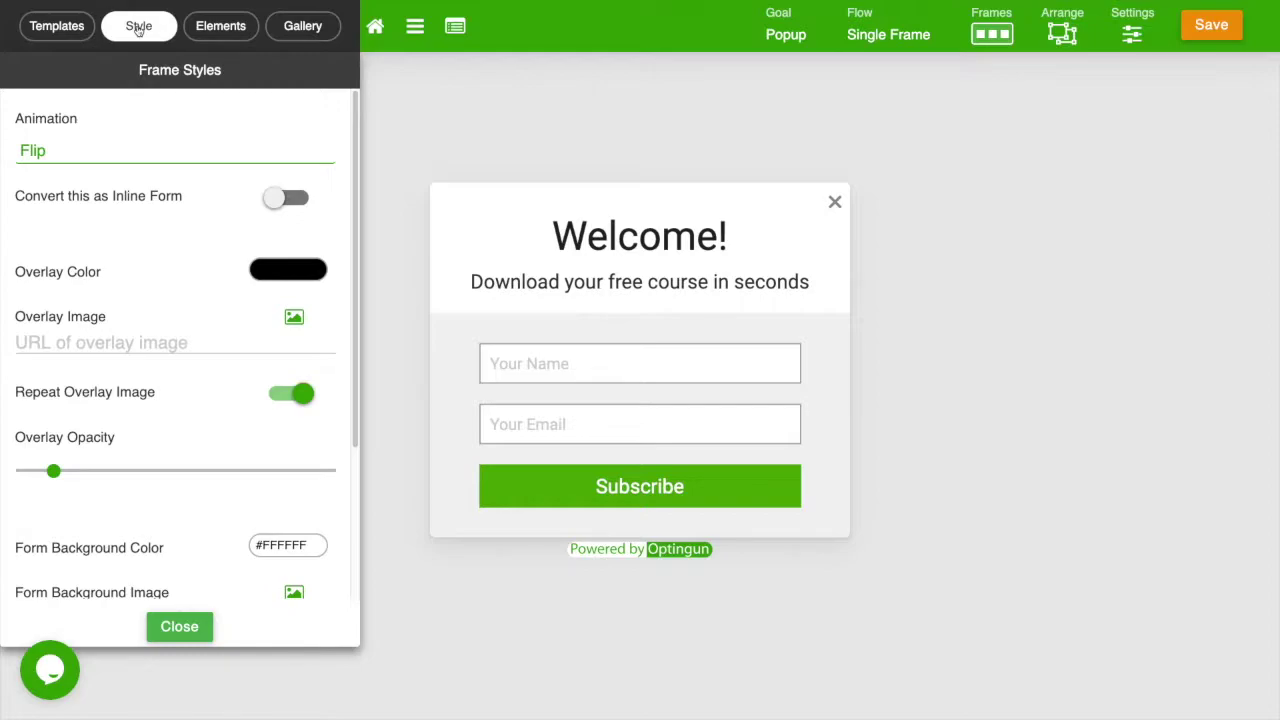
click(151, 155)
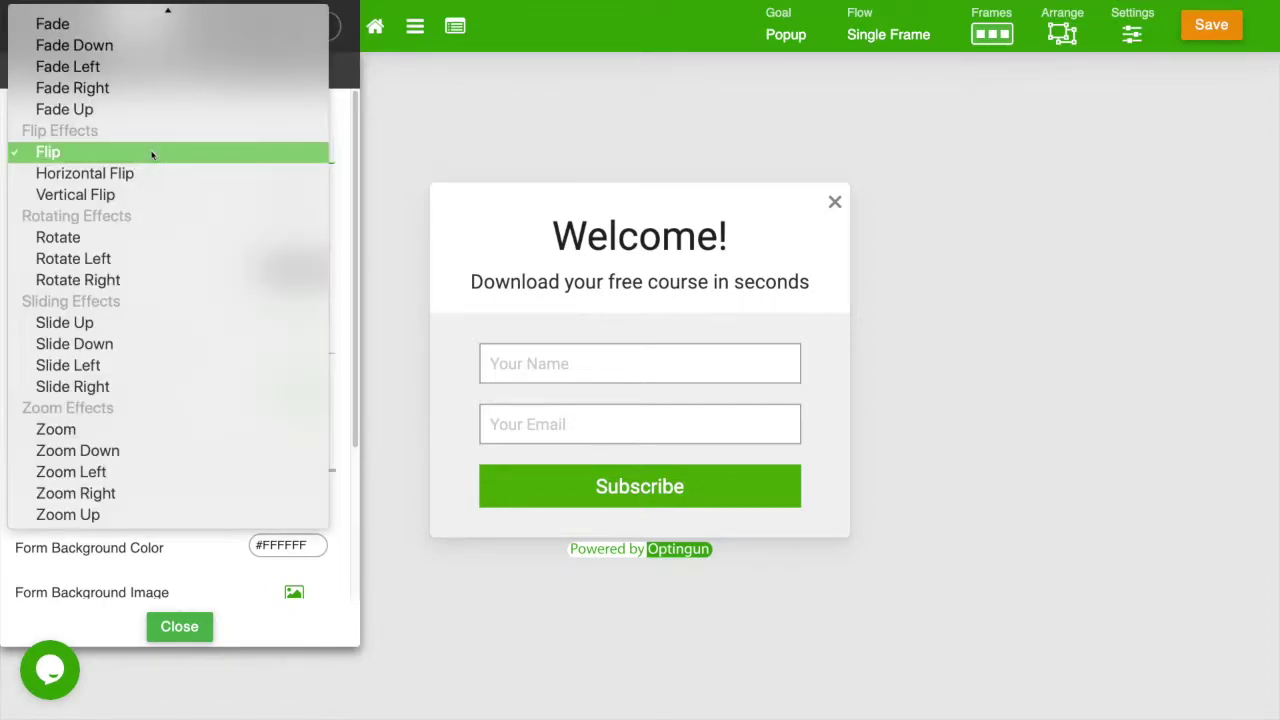
click(152, 157)
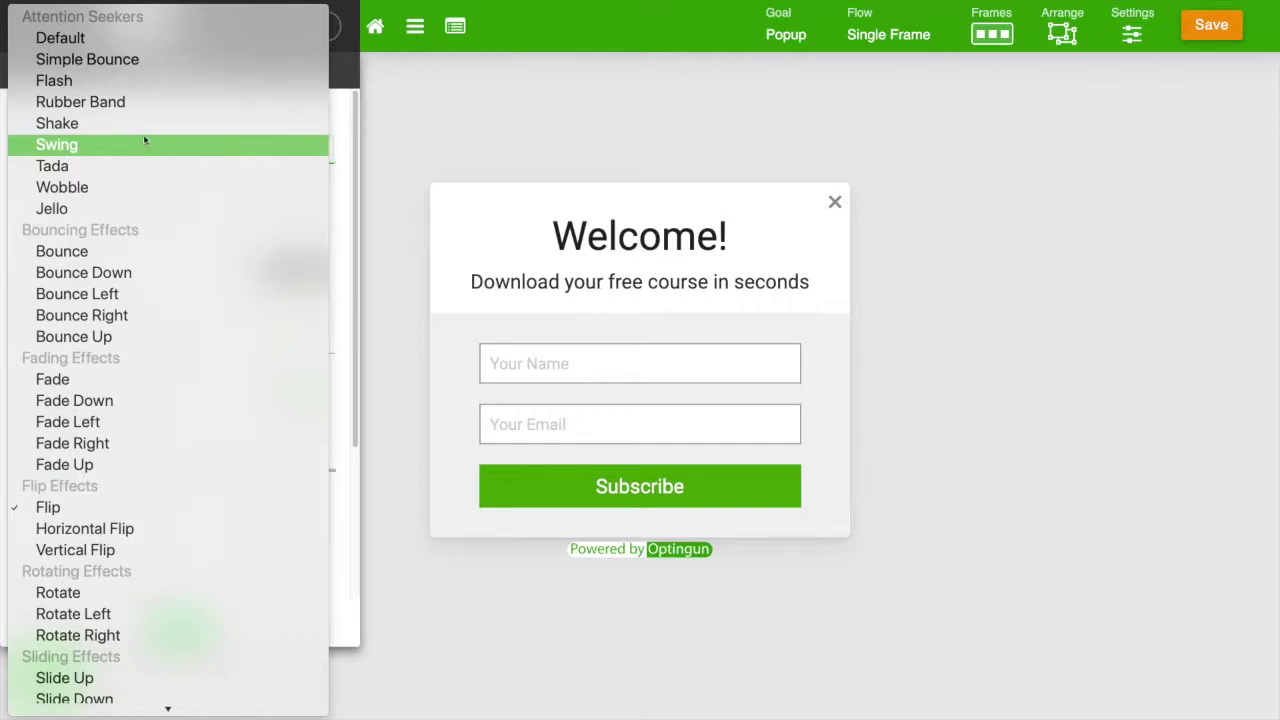
click(142, 131)
click(146, 149)
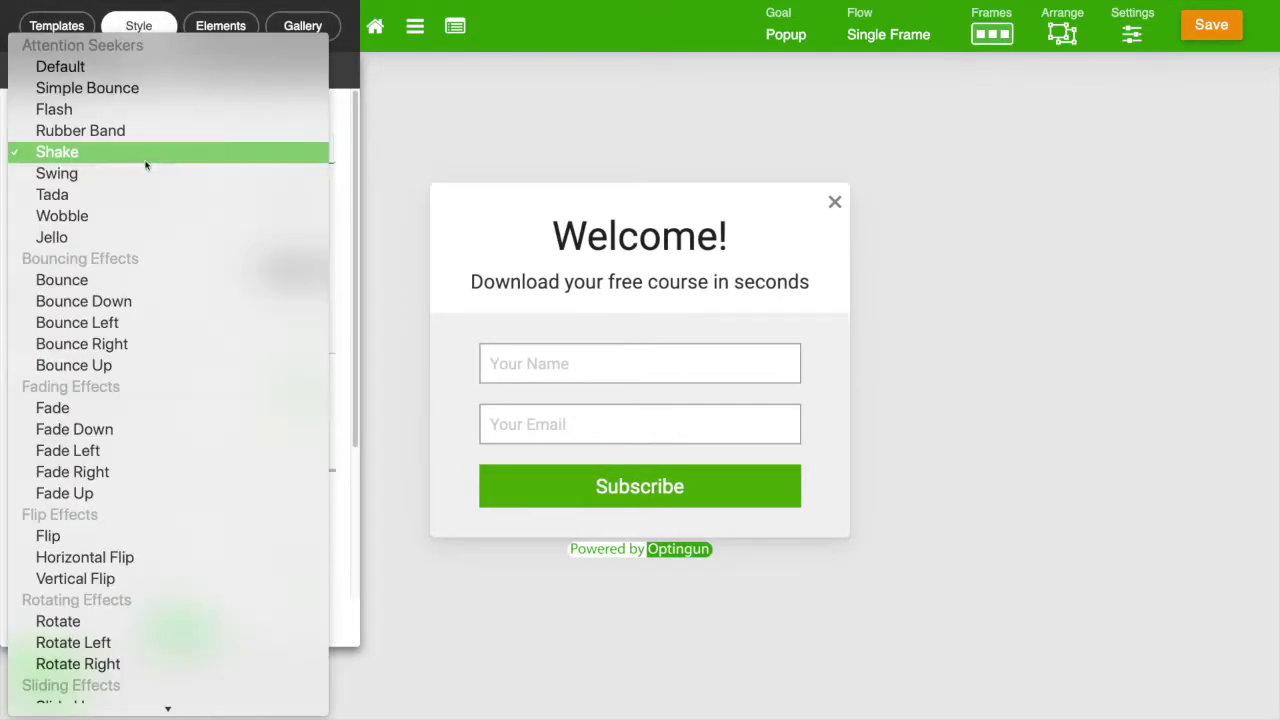
click(143, 176)
click(282, 198)
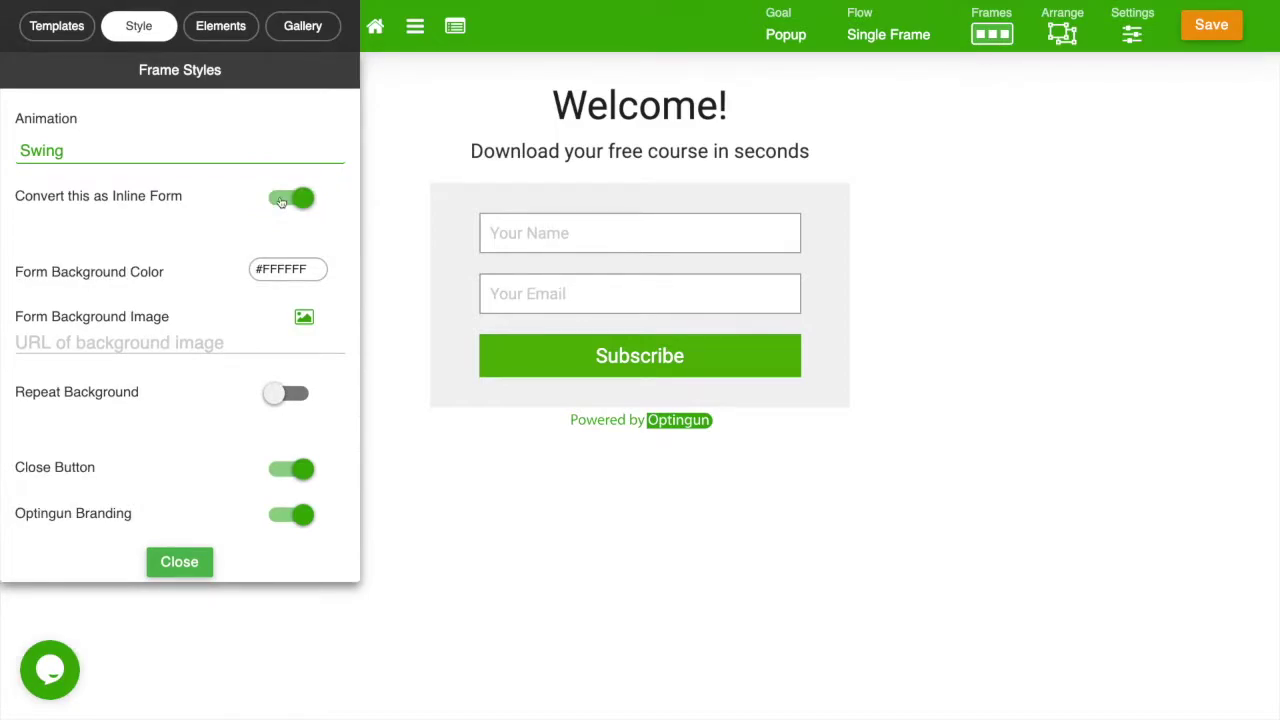
click(282, 200)
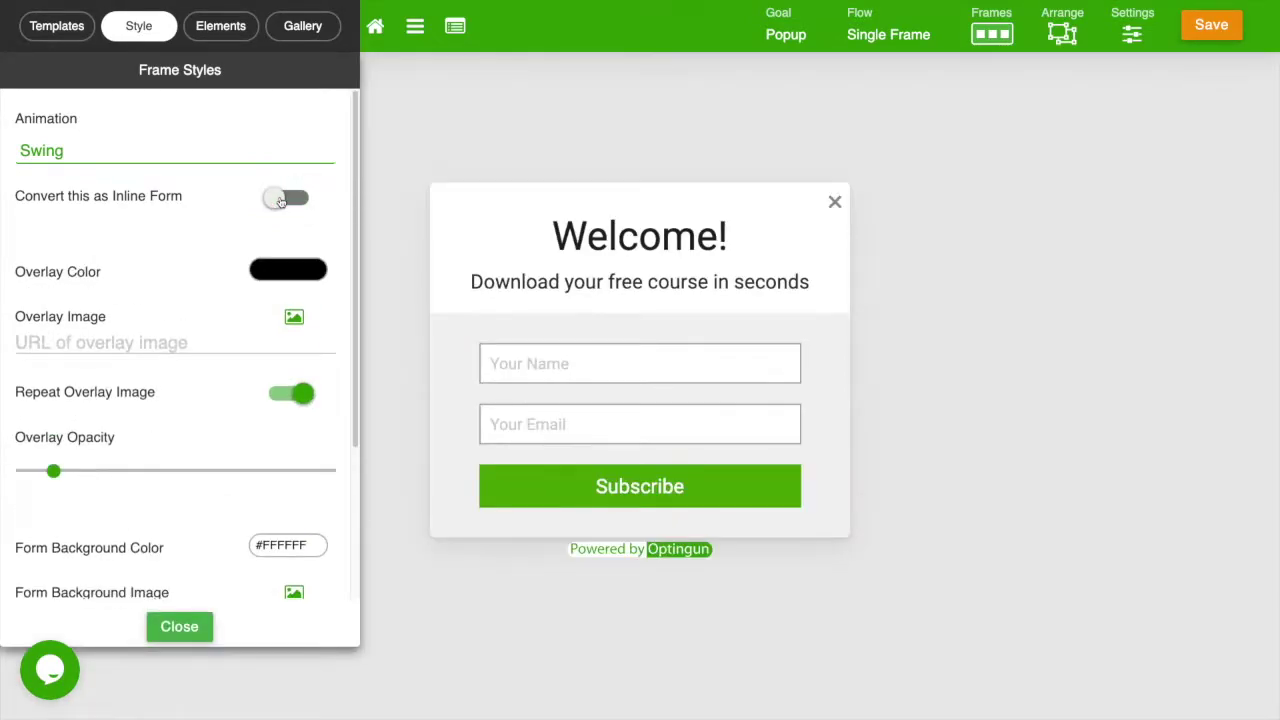
Set the frame's overlay color to #4ADAFF and its overlay opacity to 72.
click(280, 268)
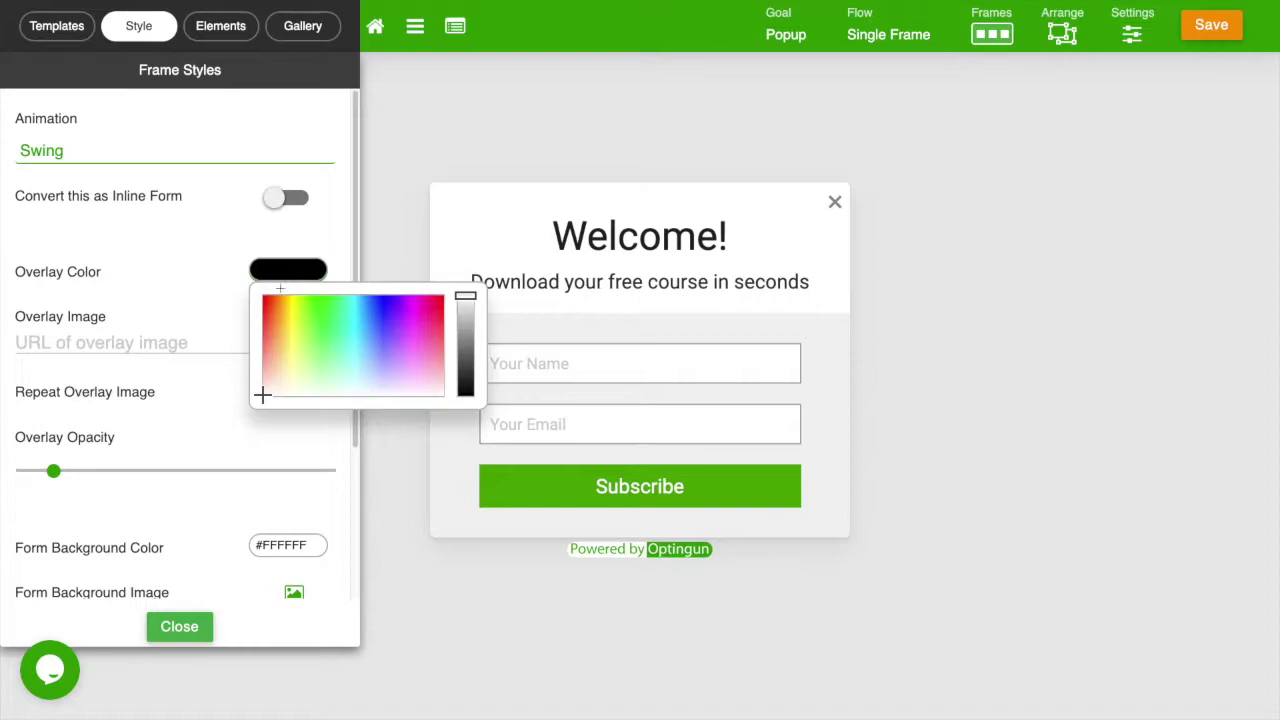
click(279, 305)
click(309, 306)
click(357, 323)
drag(53, 470, 244, 482)
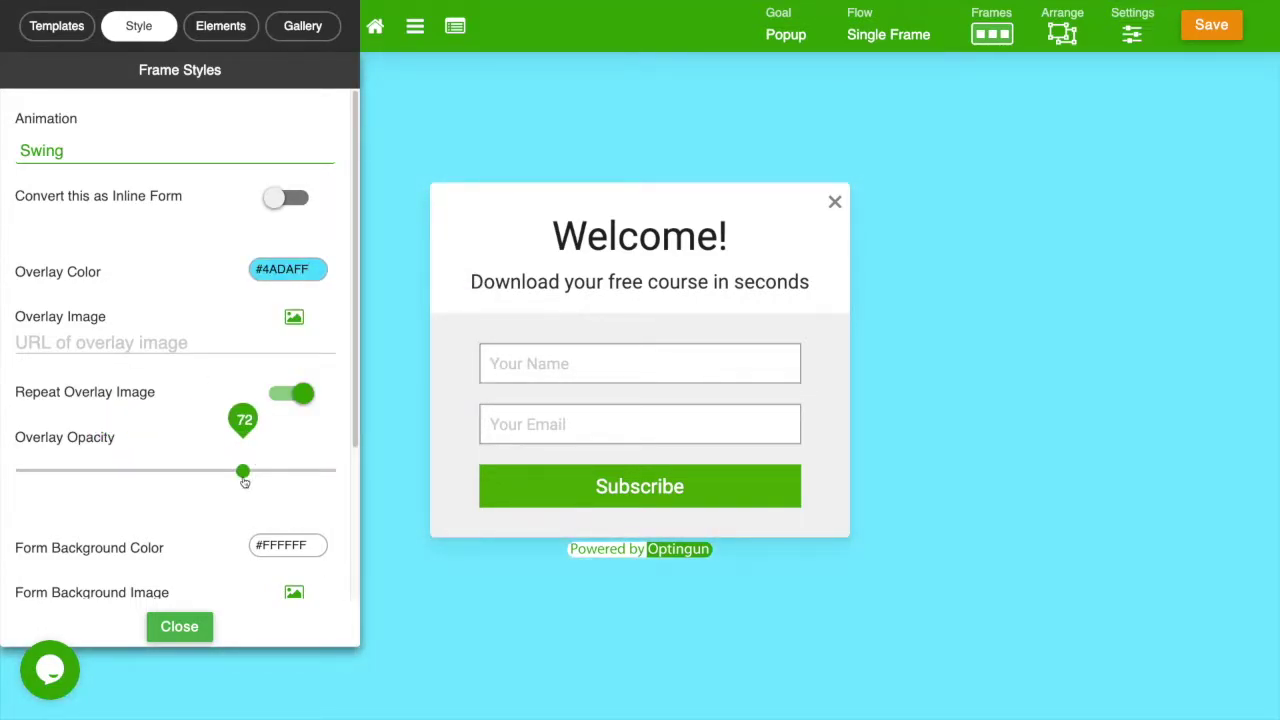
click(288, 345)
scroll(279, 450, down, 2)
scroll(279, 450, down, 1)
click(287, 334)
drag(286, 440, 262, 460)
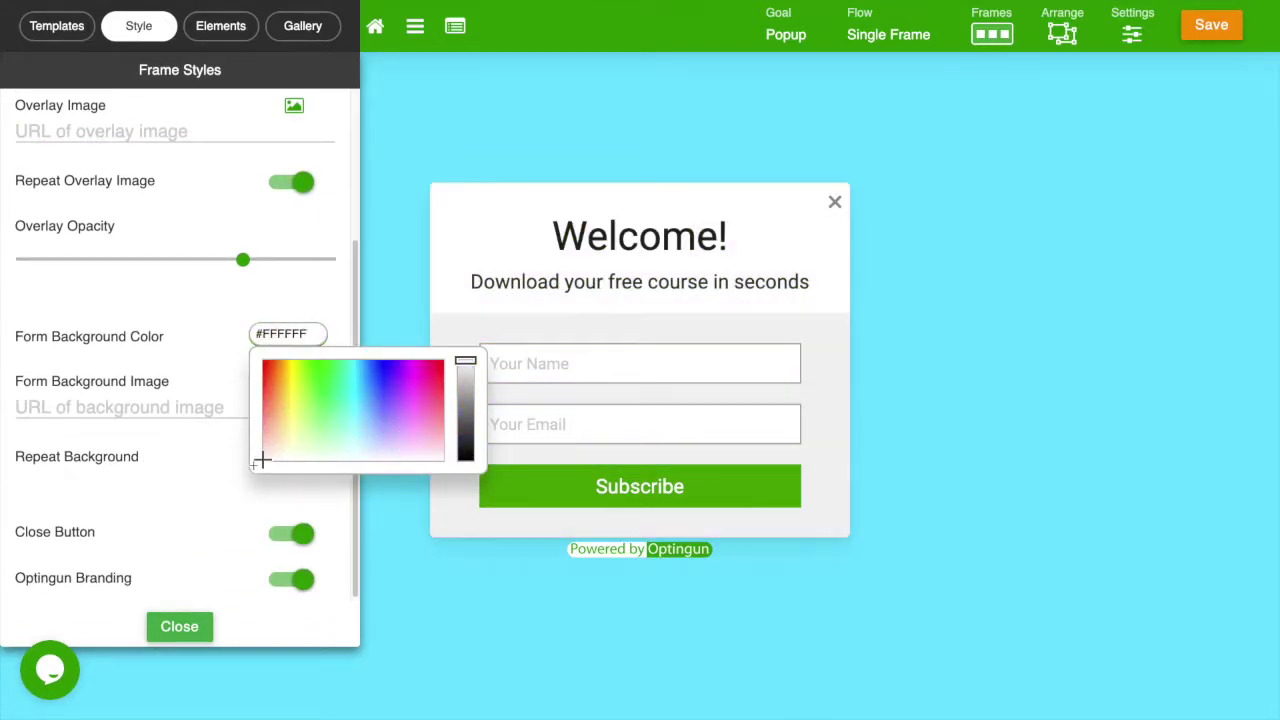
click(214, 446)
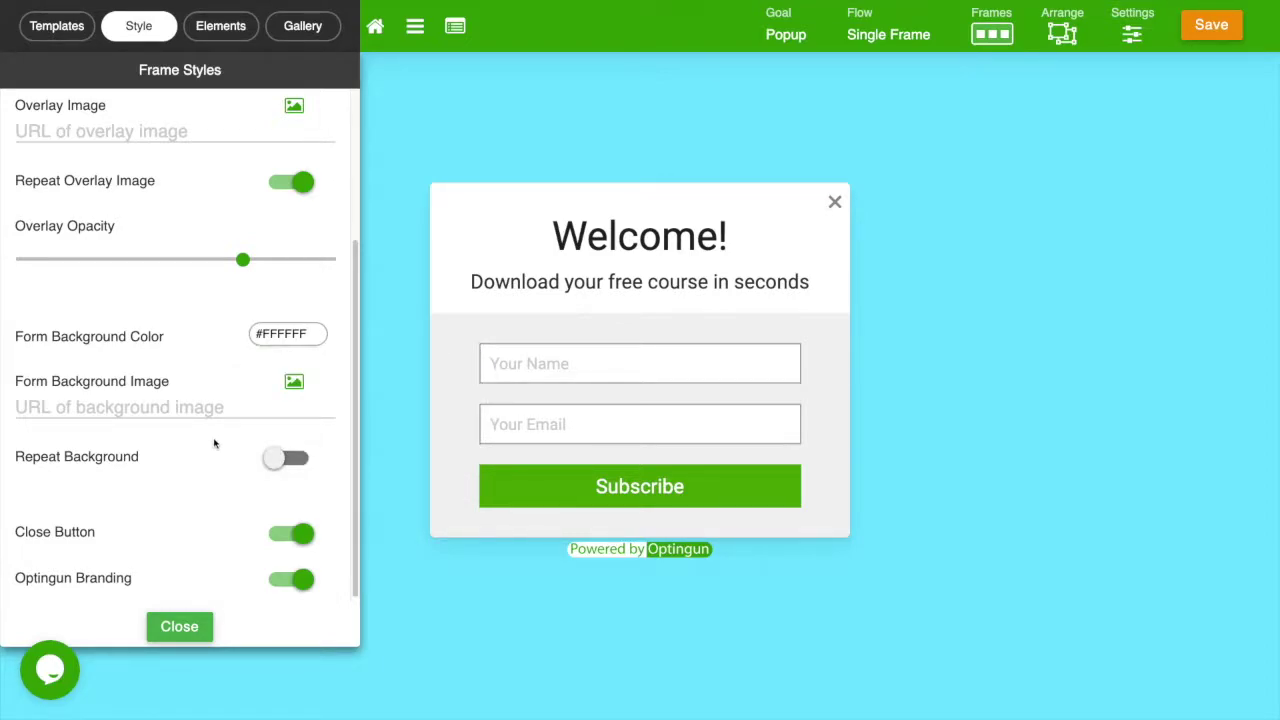
Switch the close button and the Optingun branding off and back on, and leave the frame styles.
click(279, 540)
click(276, 535)
click(289, 580)
click(289, 580)
click(179, 626)
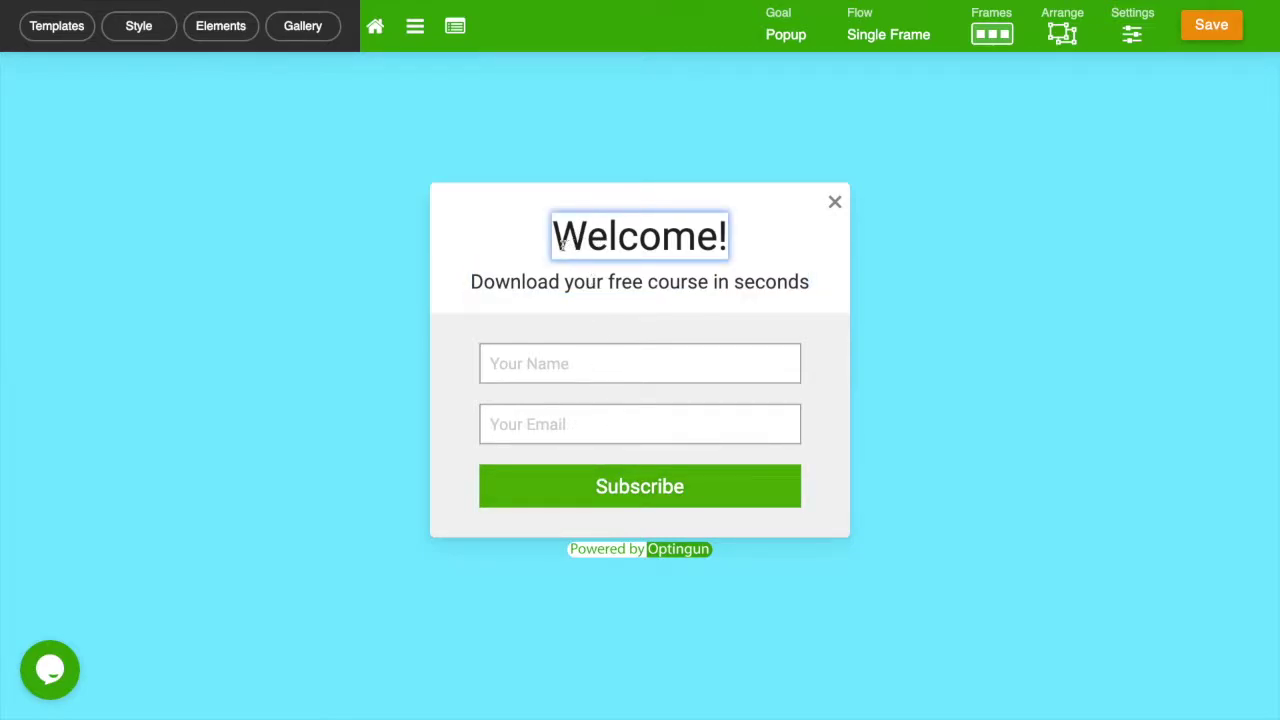
Change the popup's heading text to "Hello!".
drag(554, 247, 721, 236)
text(Hello)
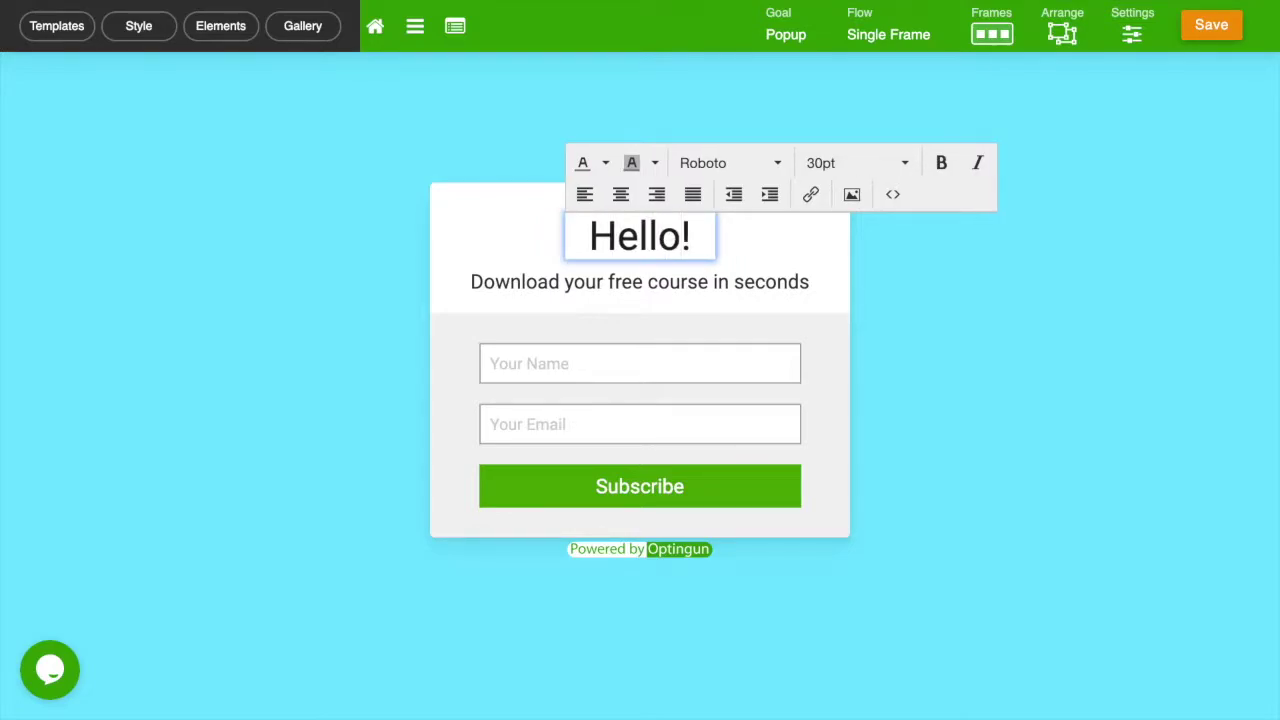
Change the submit button's text to "SIGNUP", keeping its text color.
click(680, 487)
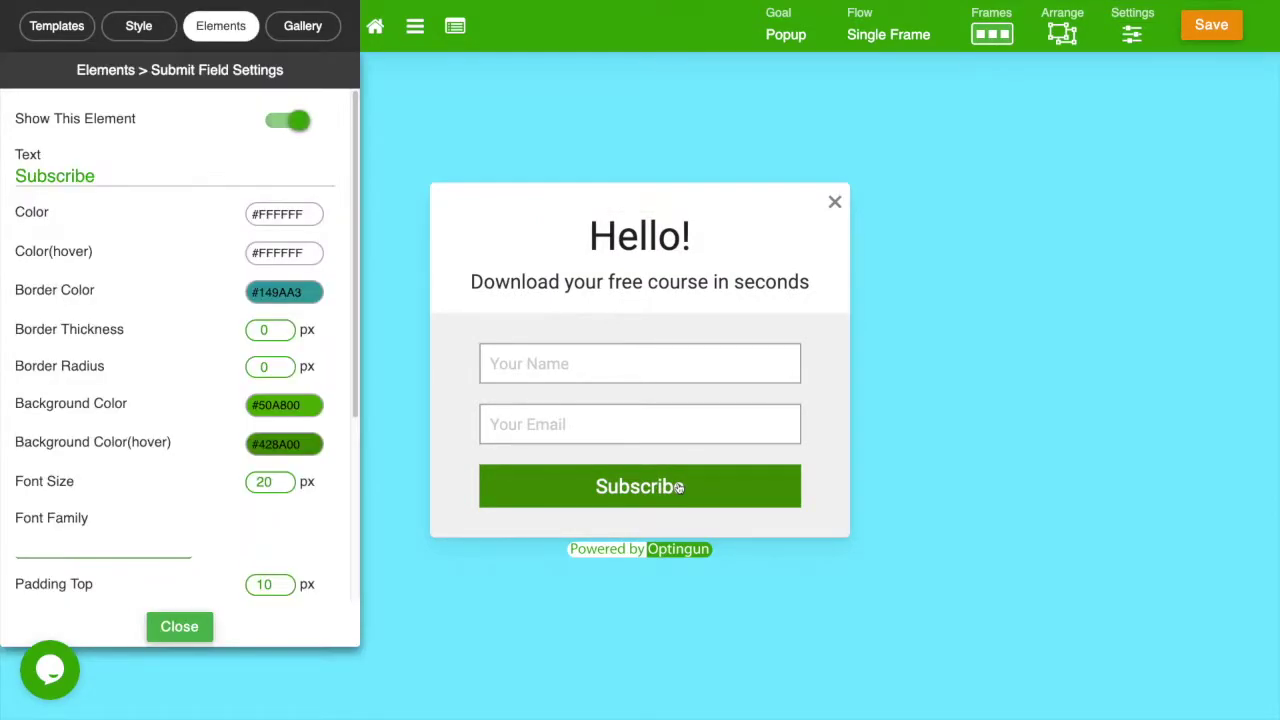
drag(108, 176, 12, 175)
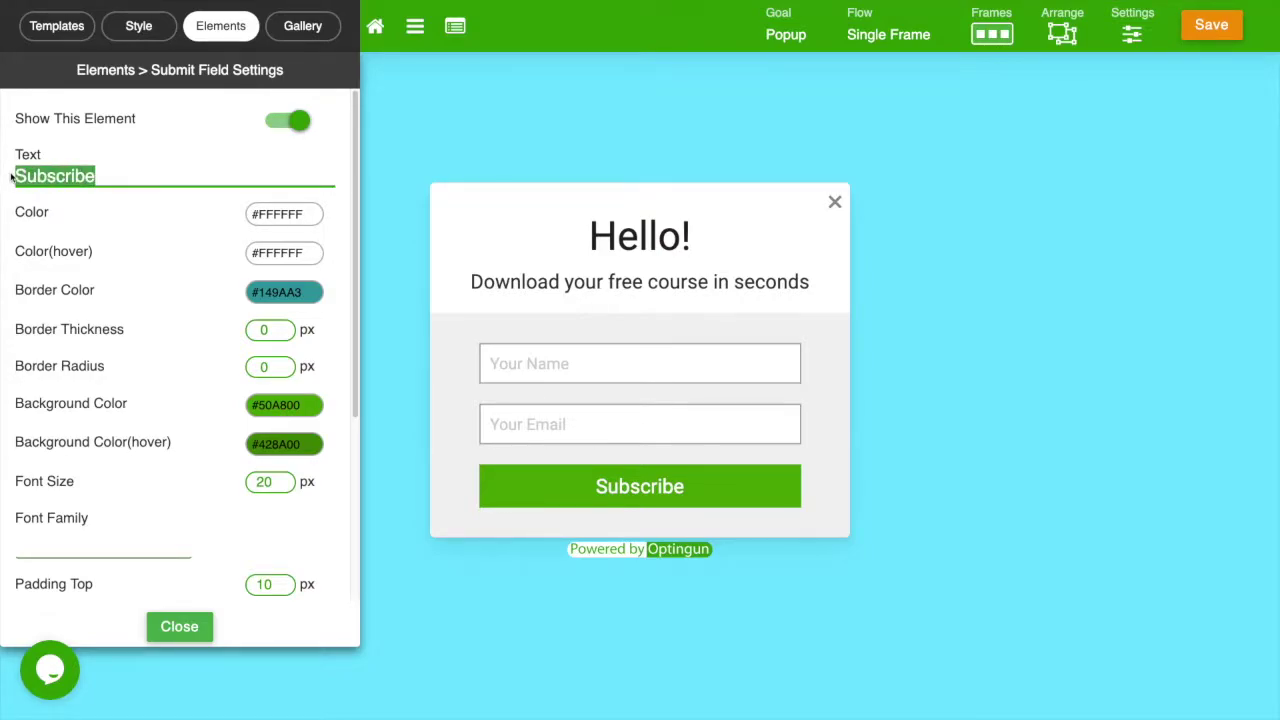
text(SIGNUP)
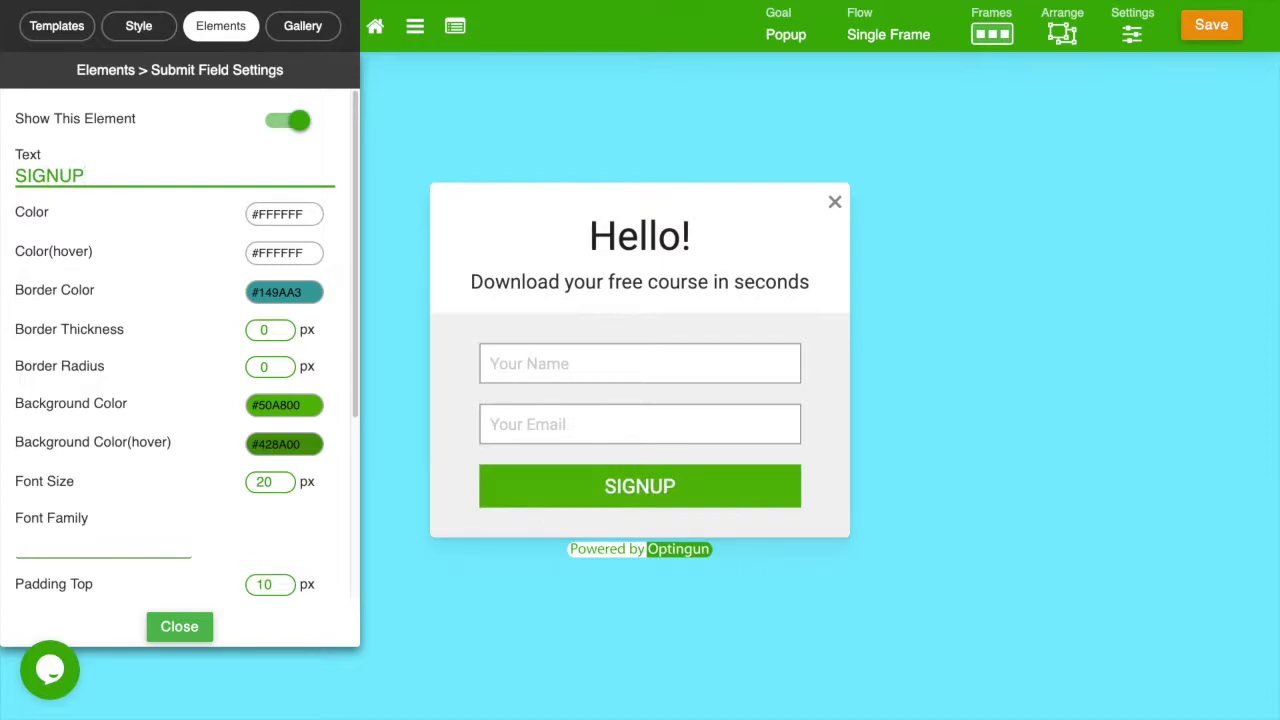
click(274, 214)
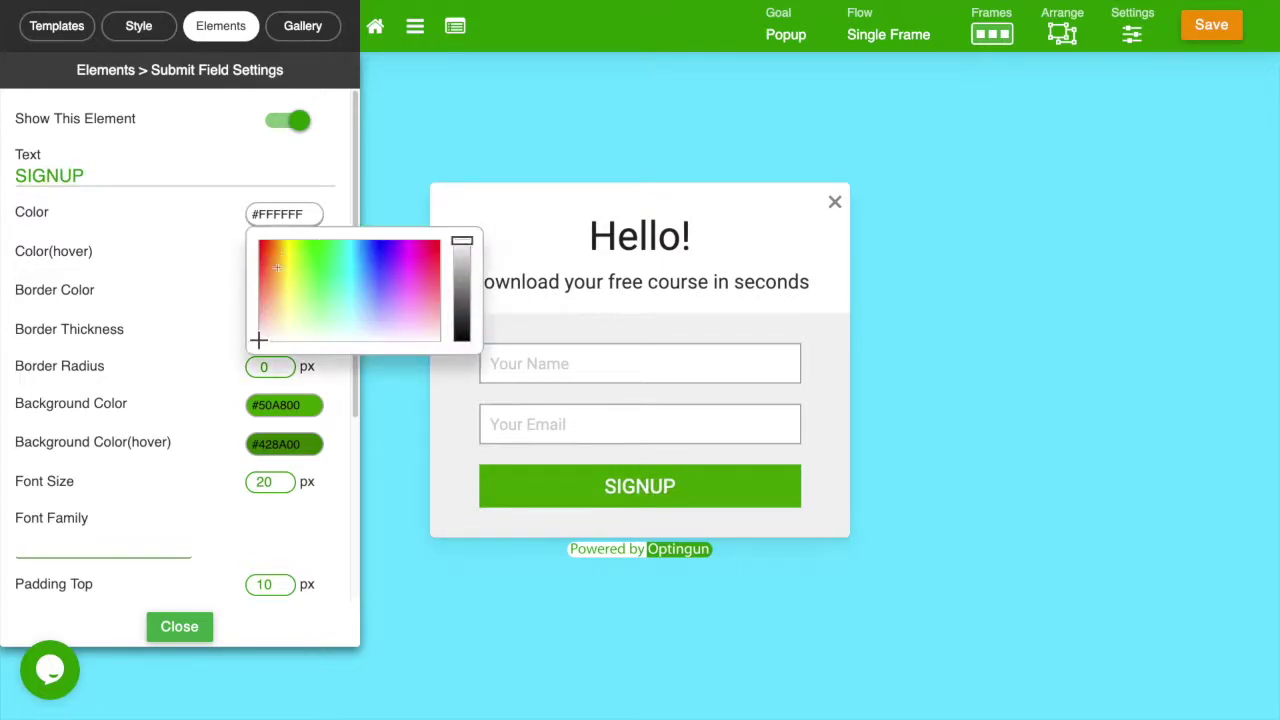
click(201, 352)
Set the submit button's background color to #FF8E78 and close its settings.
click(278, 404)
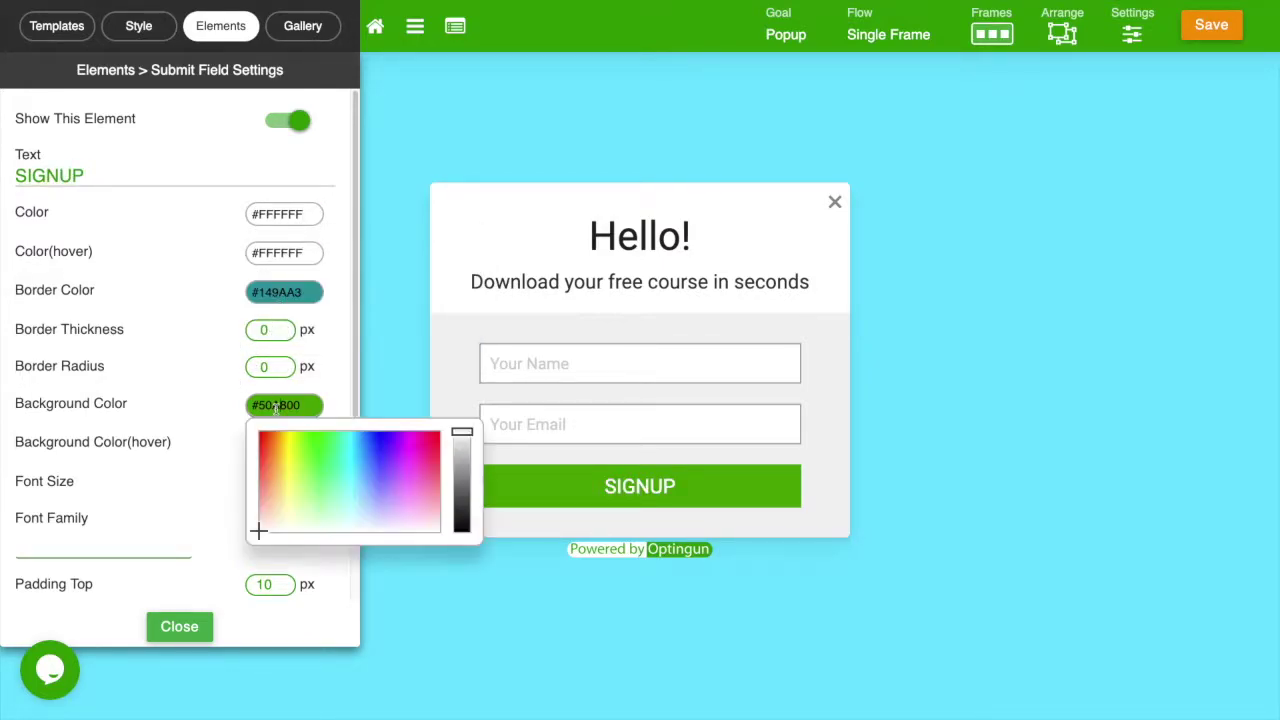
click(266, 480)
click(326, 366)
scroll(325, 368, down, 1)
scroll(326, 366, down, 2)
scroll(326, 366, up, 3)
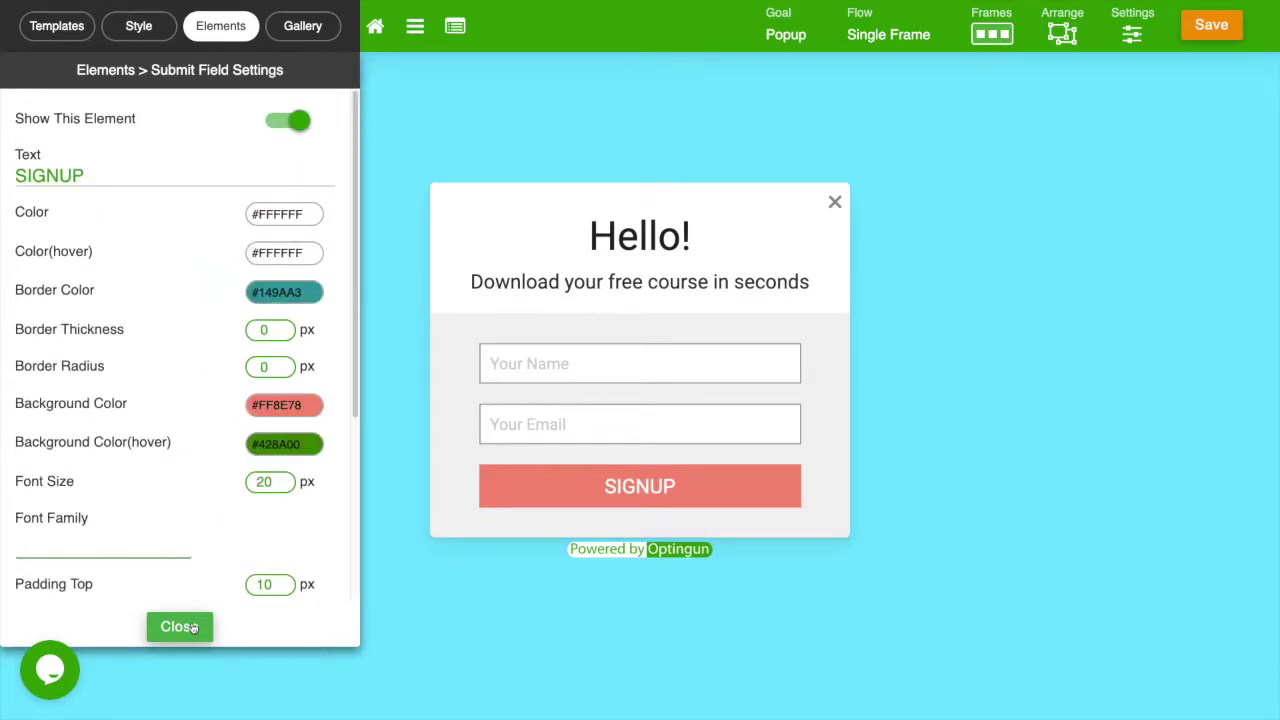
click(179, 627)
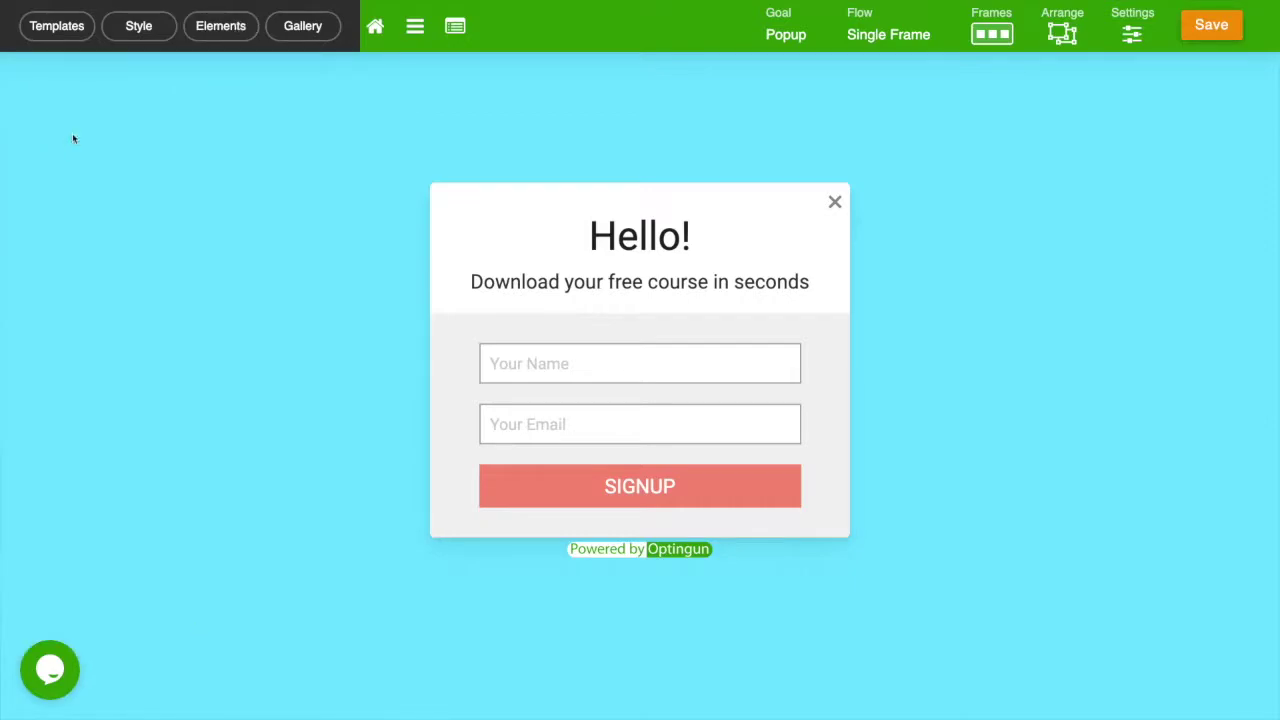
Look through the popup's element list and try showing the phone and message fields, switching both off again.
click(240, 37)
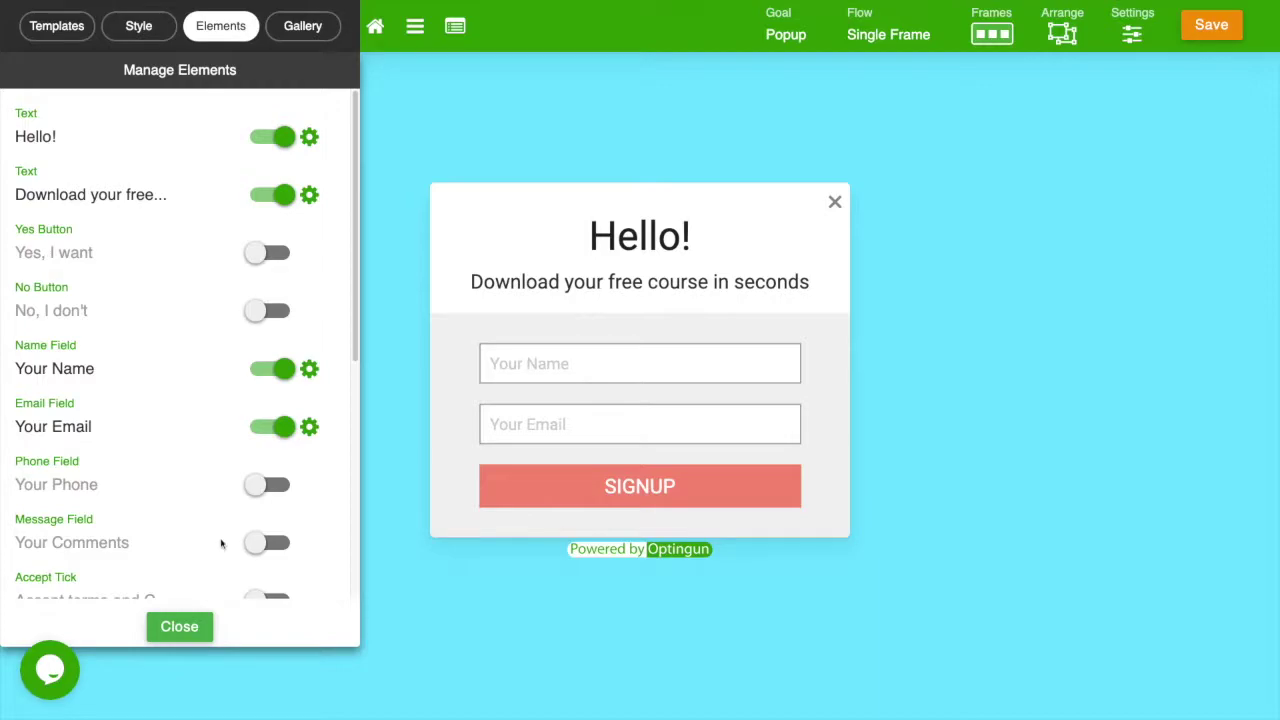
scroll(222, 540, down, 5)
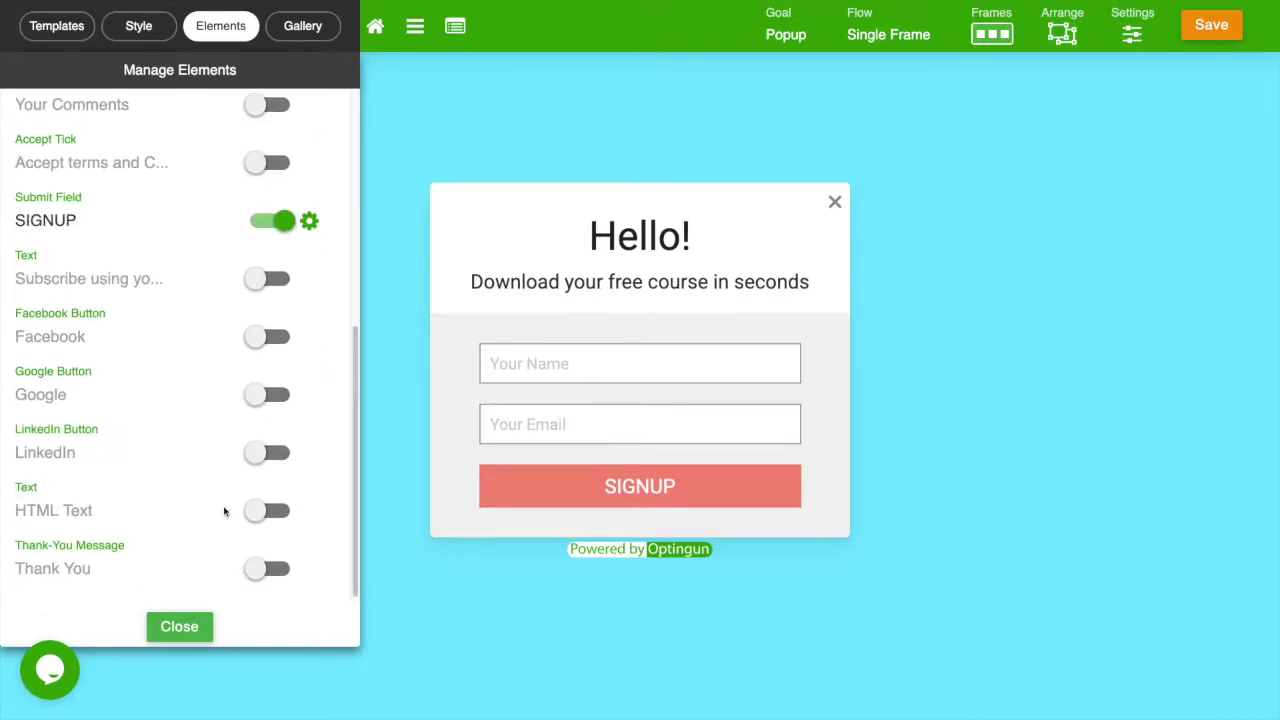
scroll(224, 512, up, 5)
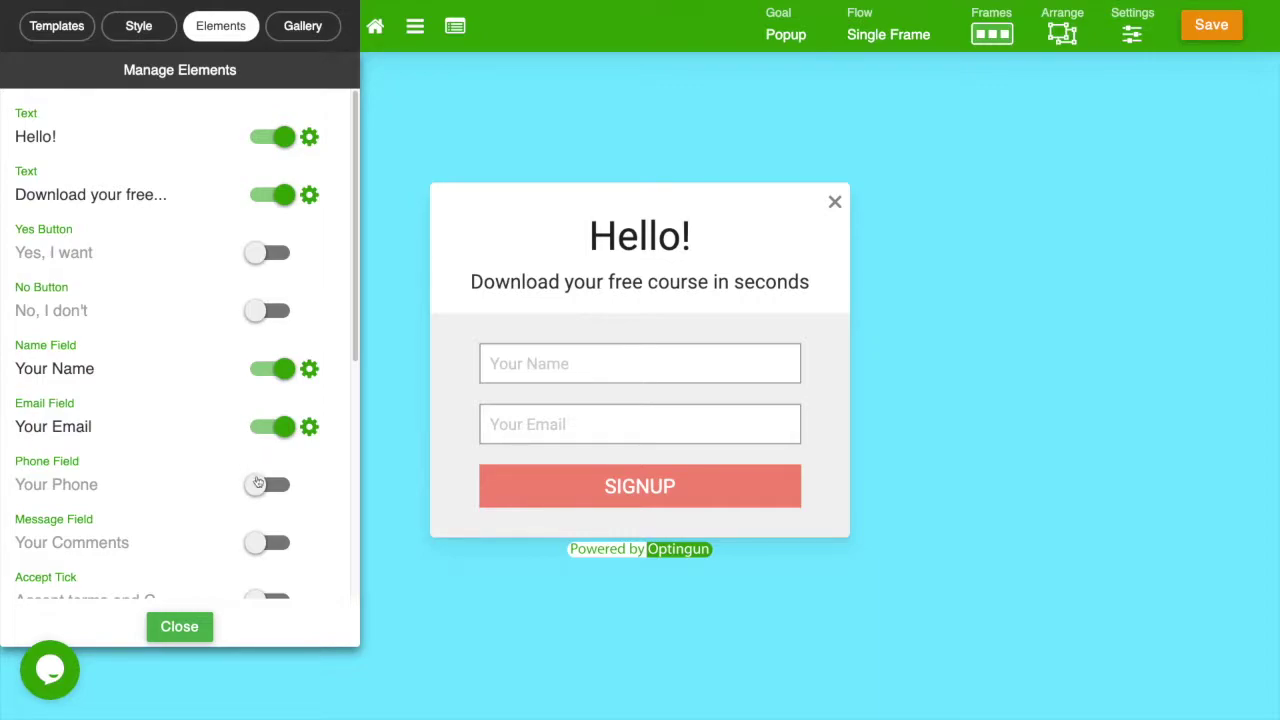
click(258, 484)
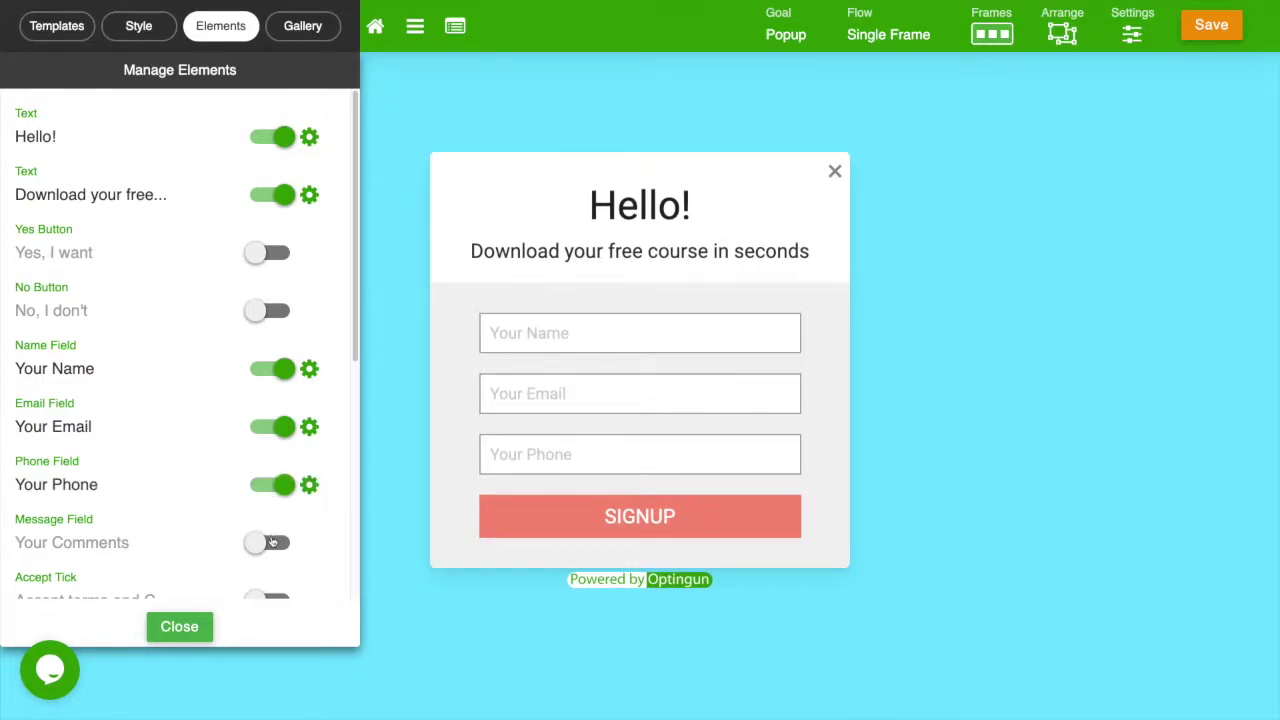
click(270, 542)
click(272, 542)
click(269, 485)
Try showing the Facebook, Google and LinkedIn signup buttons, switching all three off again.
scroll(266, 470, down, 3)
scroll(266, 458, down, 3)
click(272, 336)
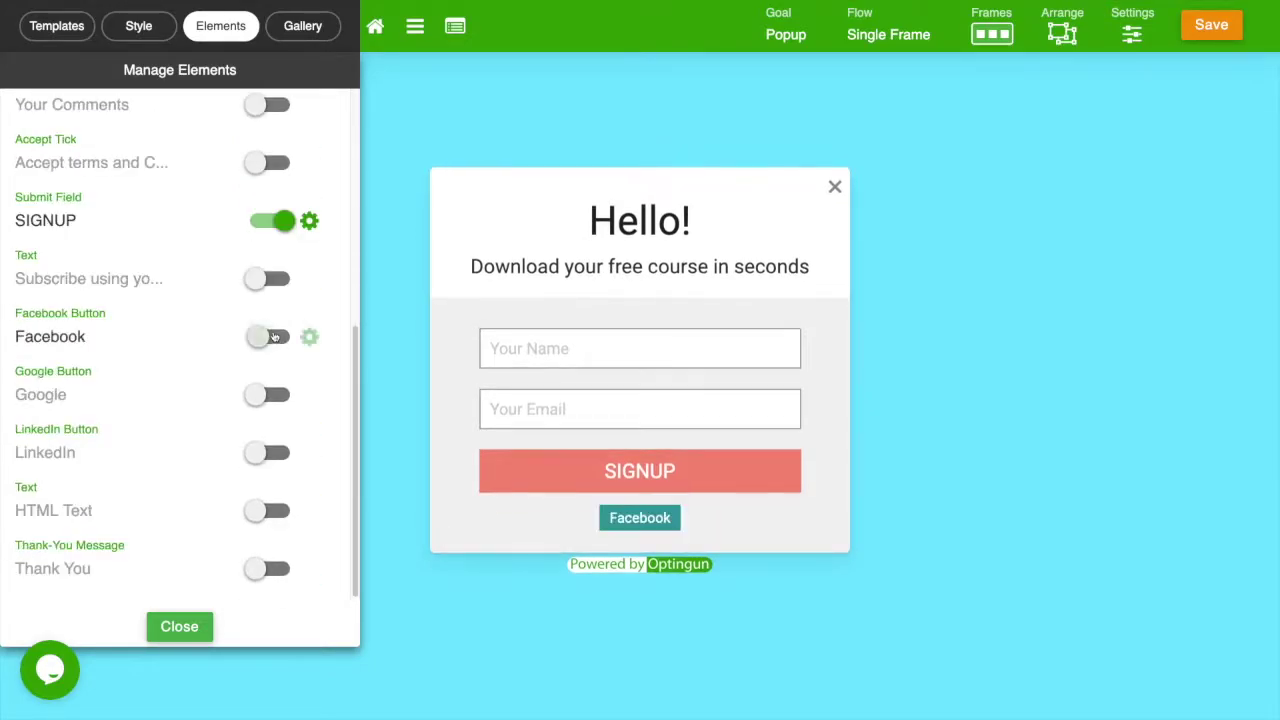
click(276, 395)
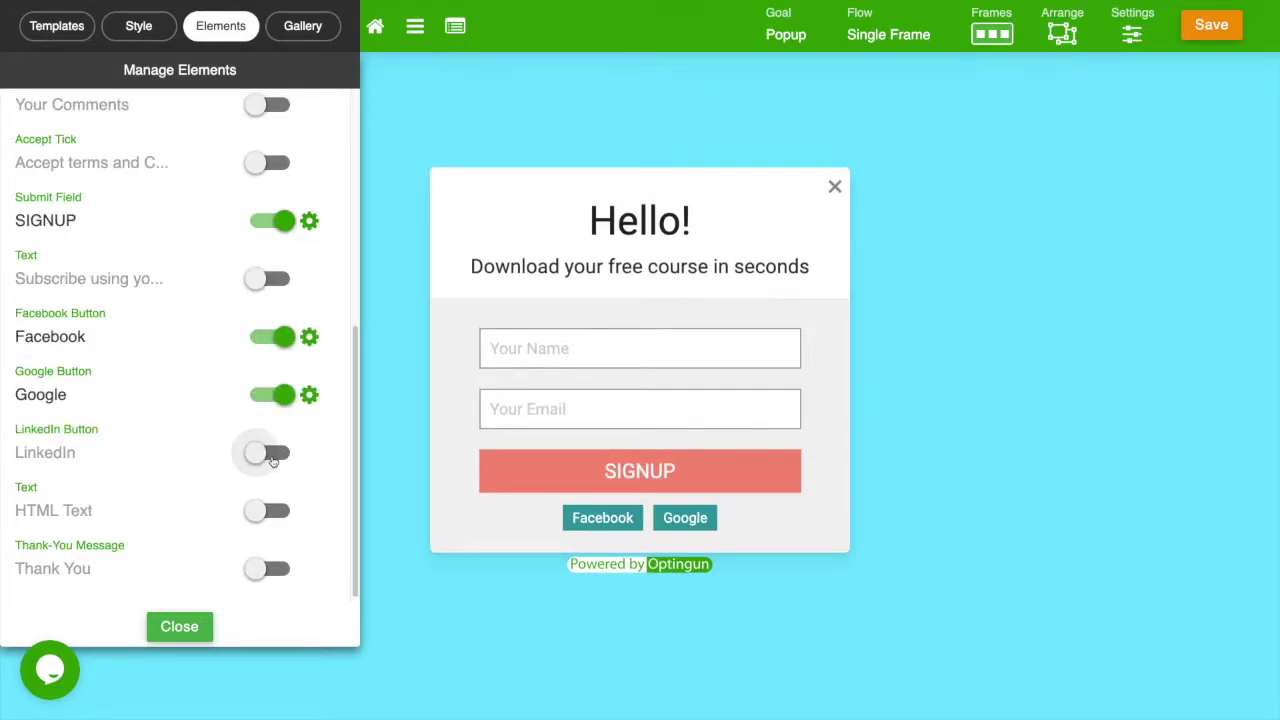
click(272, 455)
click(274, 455)
click(270, 395)
click(268, 336)
Show the HTML Text element in the popup and open its settings.
click(266, 508)
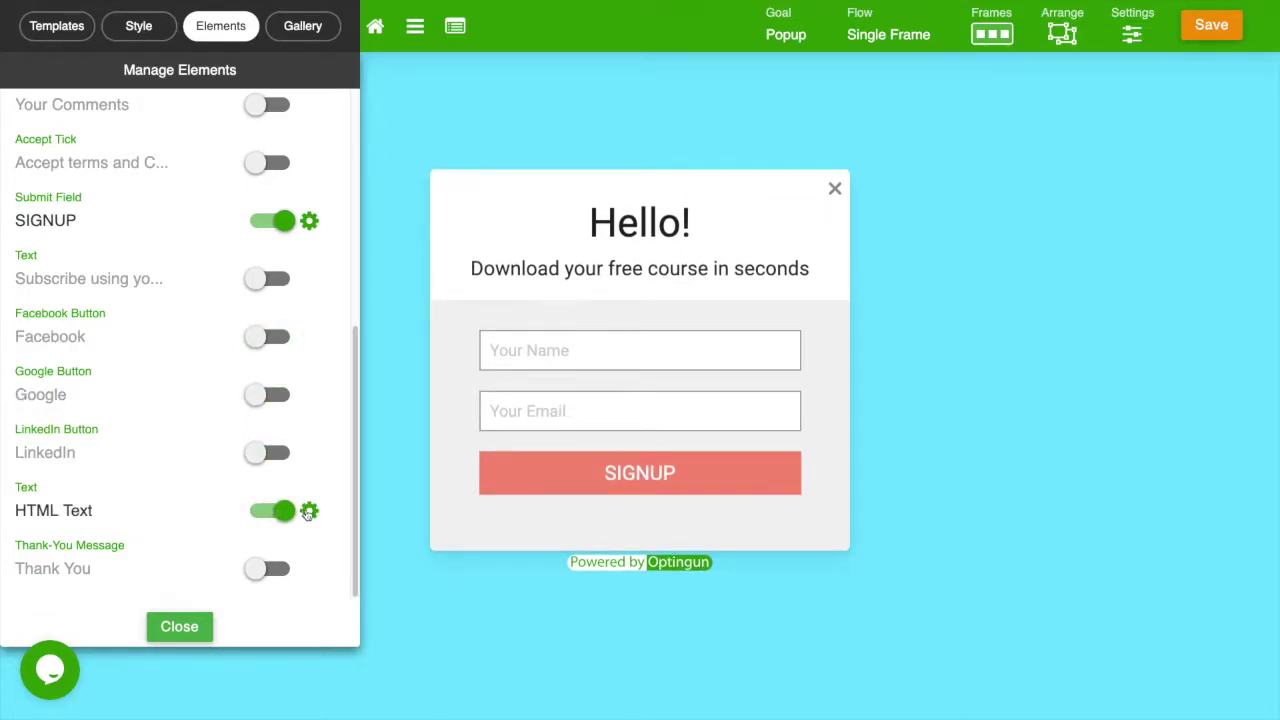
click(306, 513)
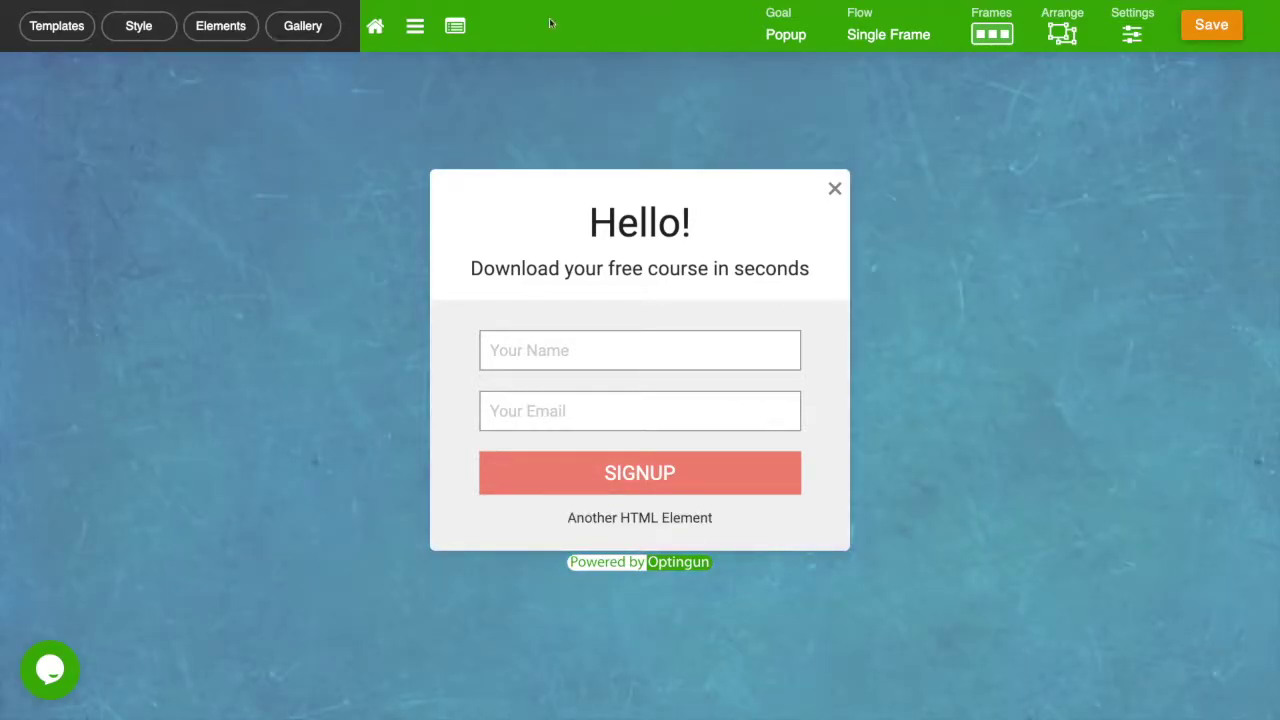
Rearrange the popup so the HTML text sits above the fields and the email field comes before the name field, then finish arranging.
click(1062, 33)
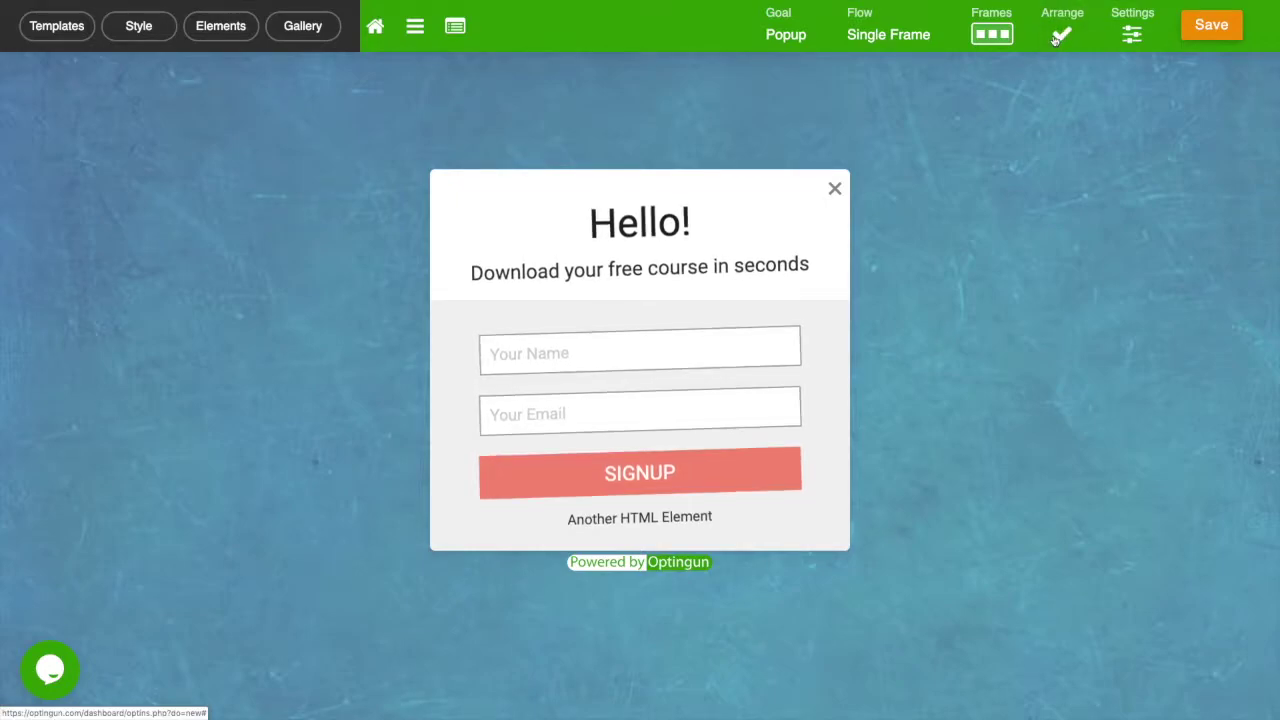
drag(744, 341, 711, 420)
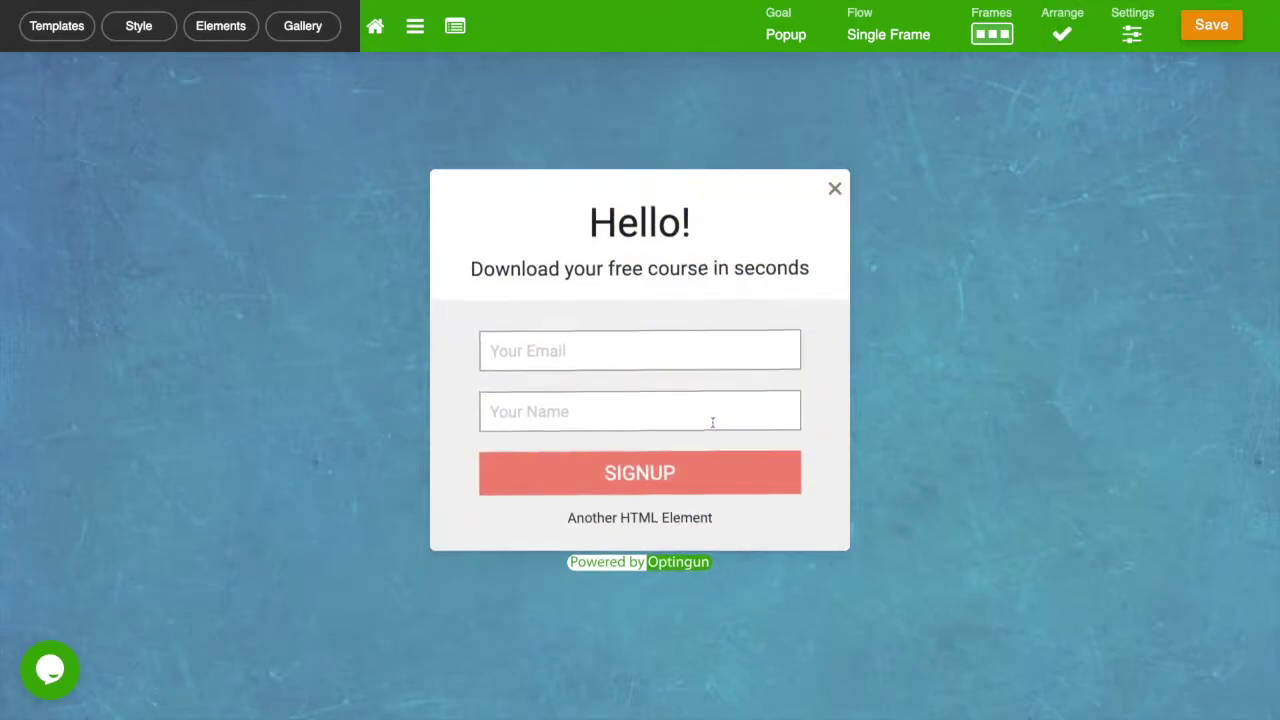
drag(690, 516, 652, 322)
drag(640, 232, 650, 175)
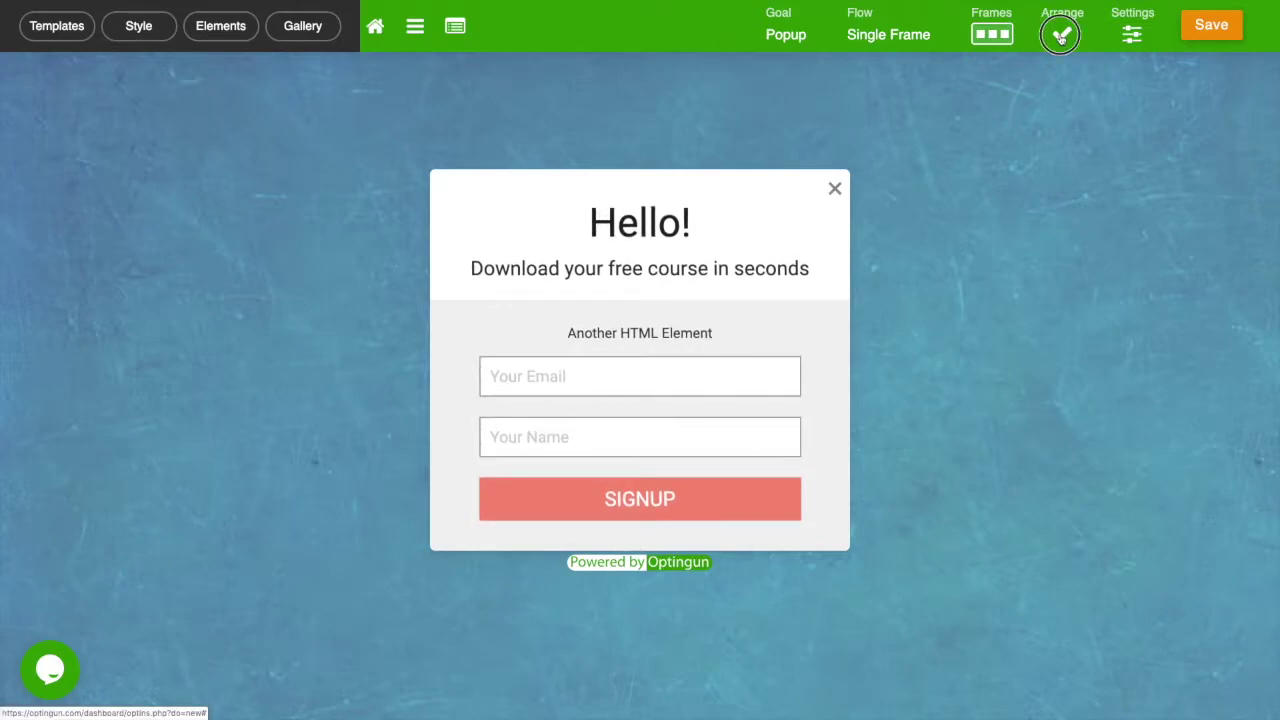
click(1061, 36)
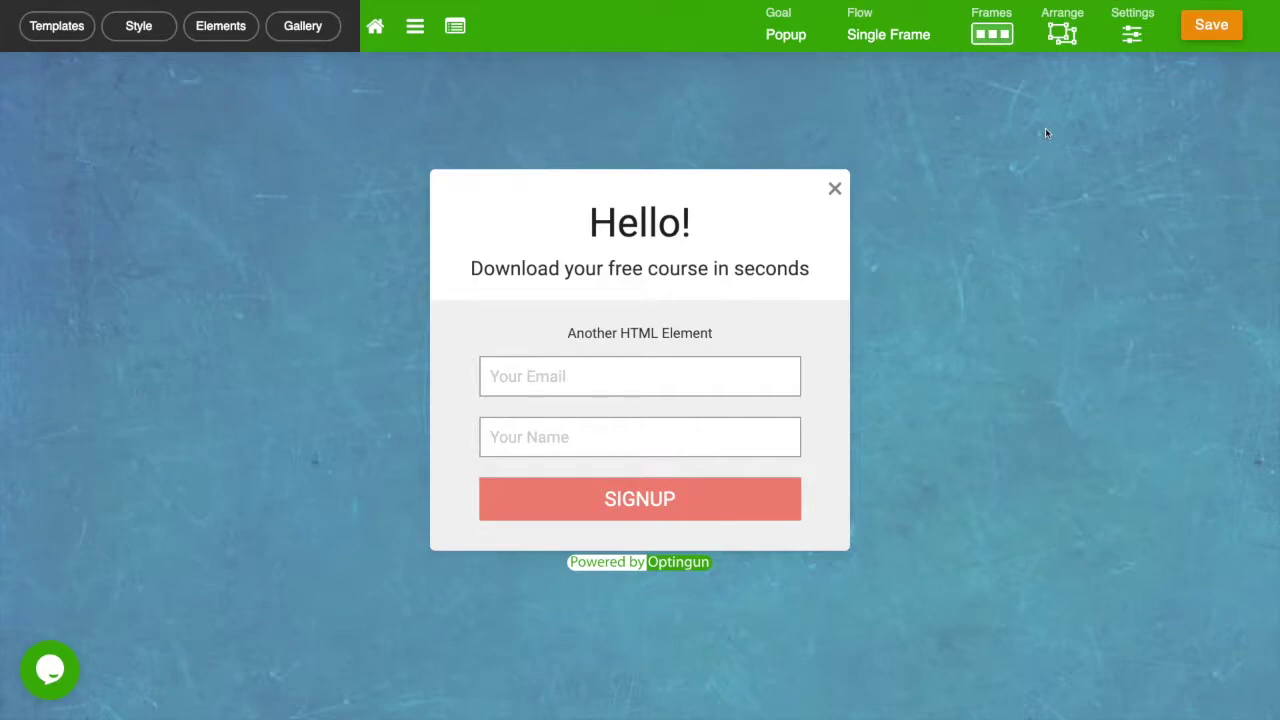
In the form opening triggers, switch off showing immediately on opening the website and enable the exit-intent trigger.
click(1128, 36)
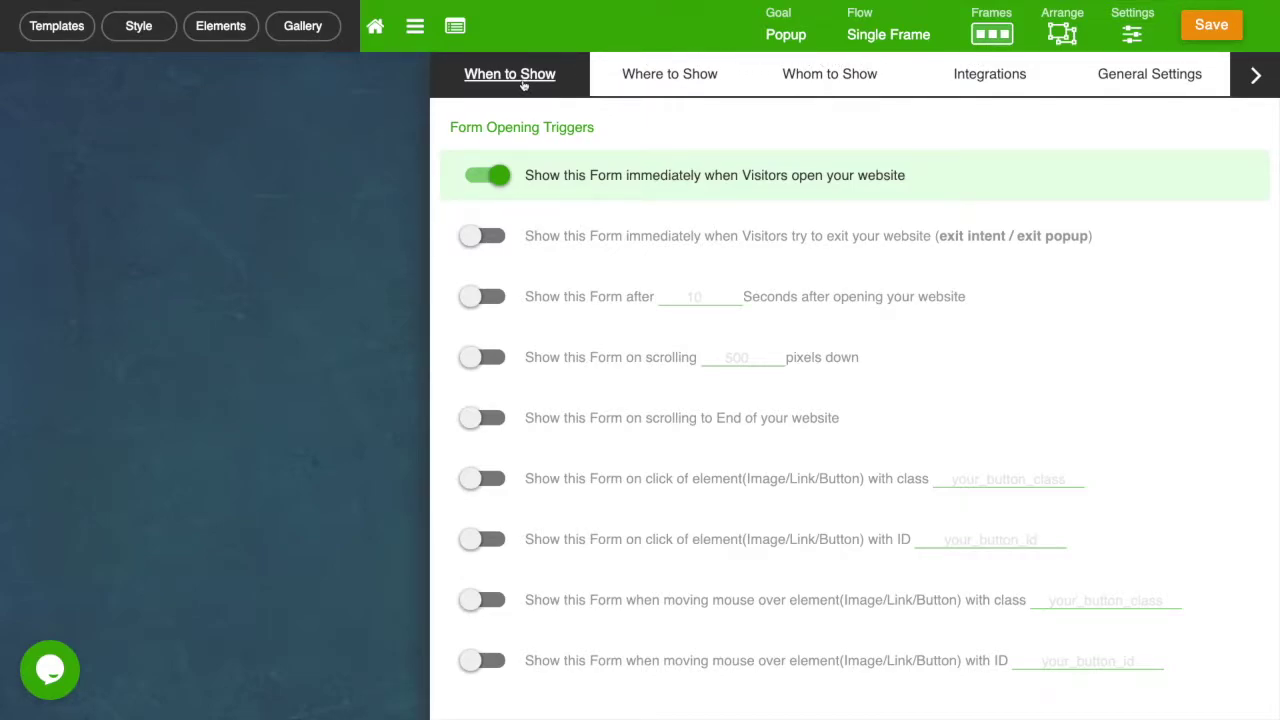
click(484, 178)
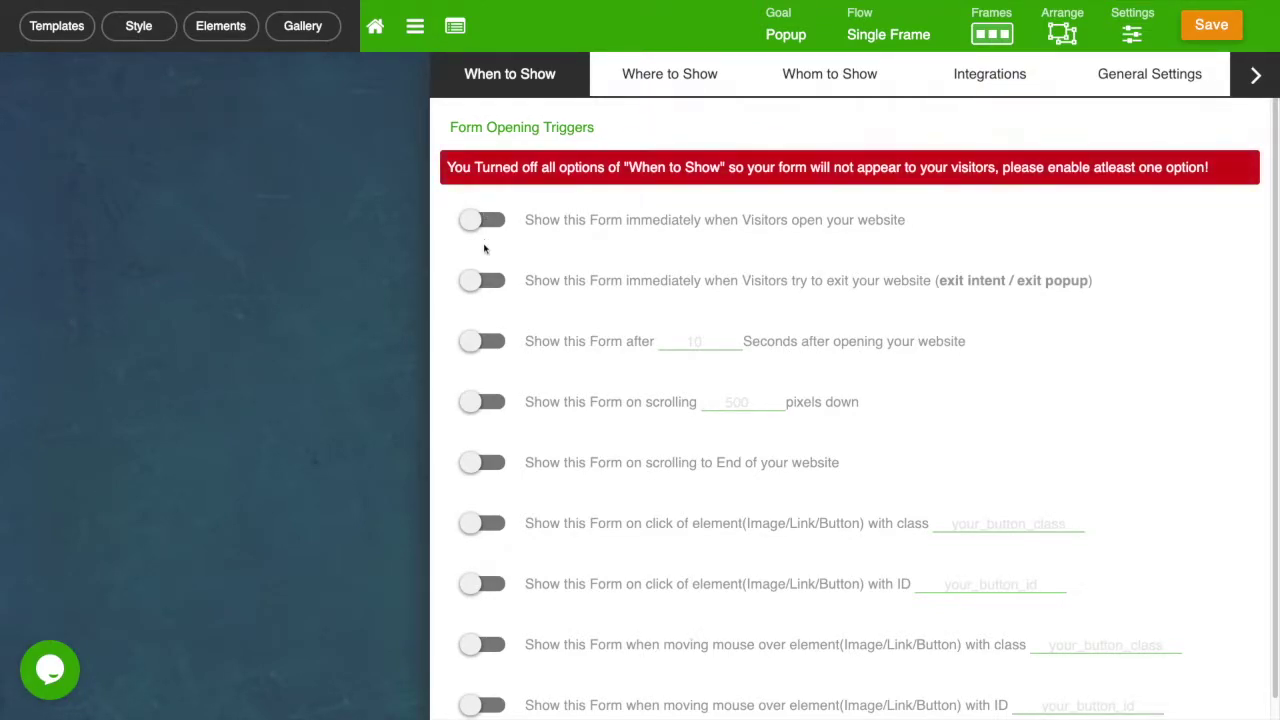
click(485, 281)
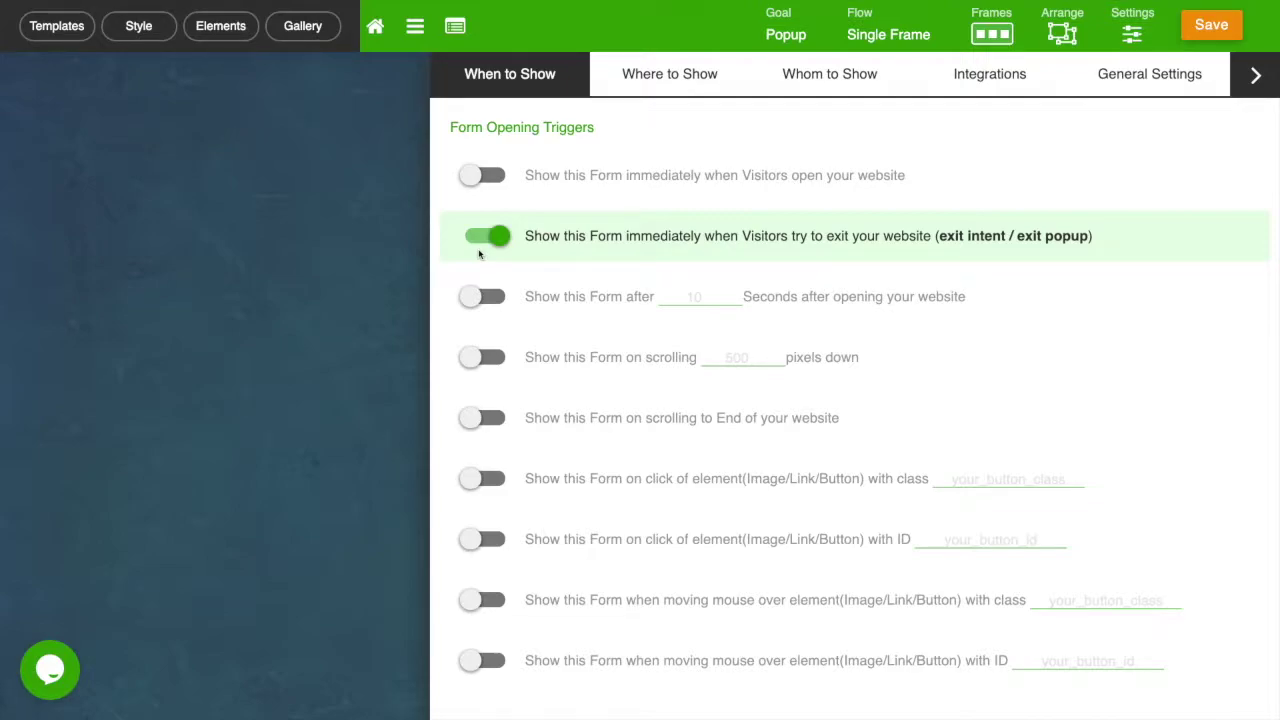
Enable the triggers for 30 seconds after opening, scrolling 650 pixels down, and scrolling to the end of the website.
click(492, 297)
click(682, 294)
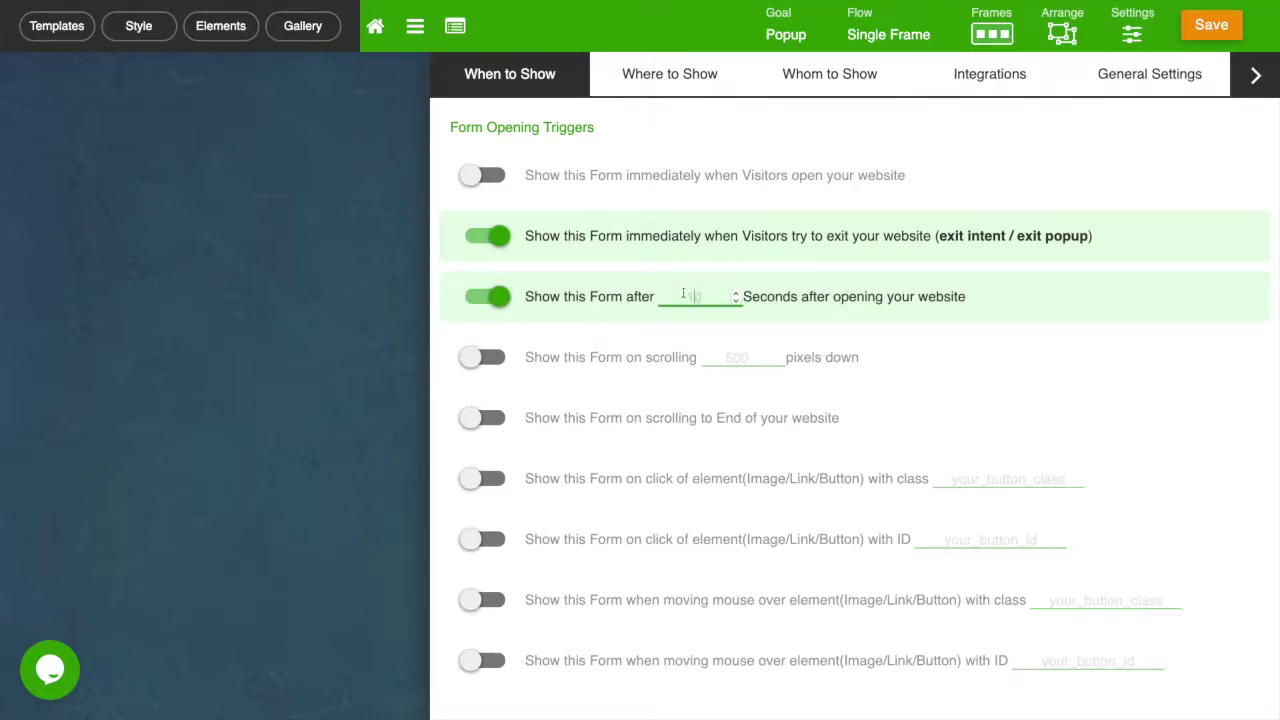
text(30)
click(492, 358)
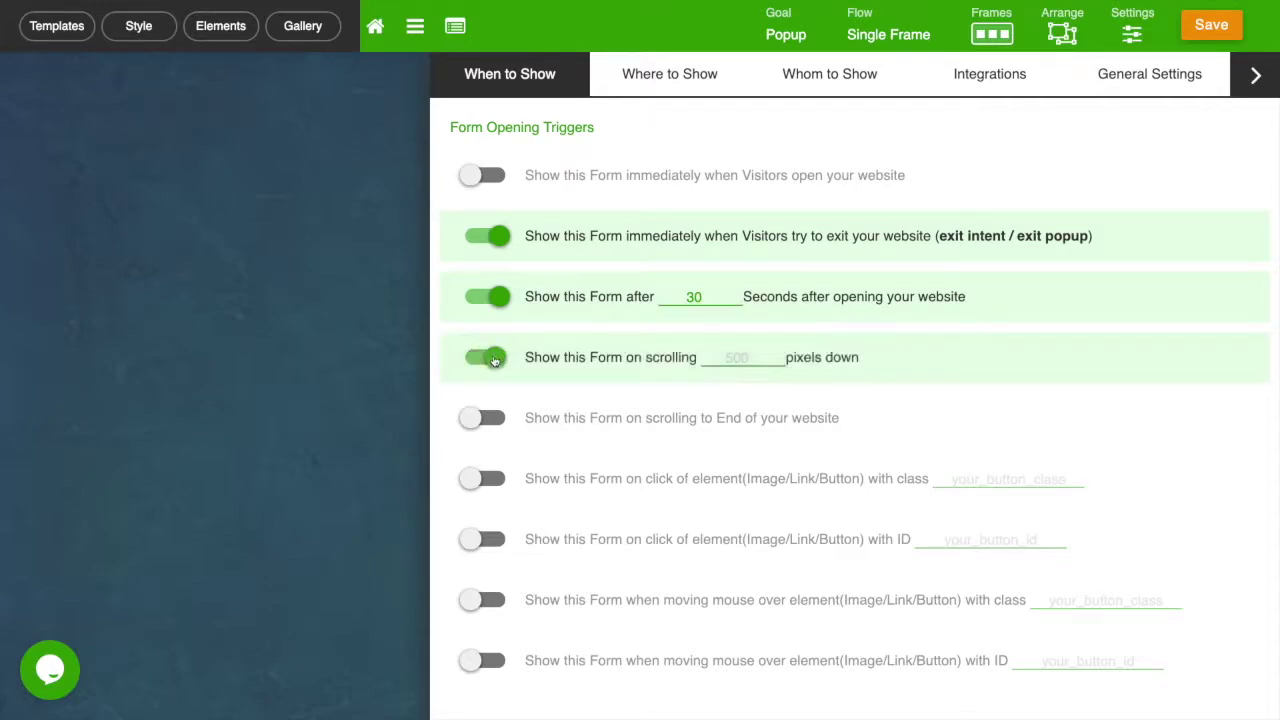
click(731, 358)
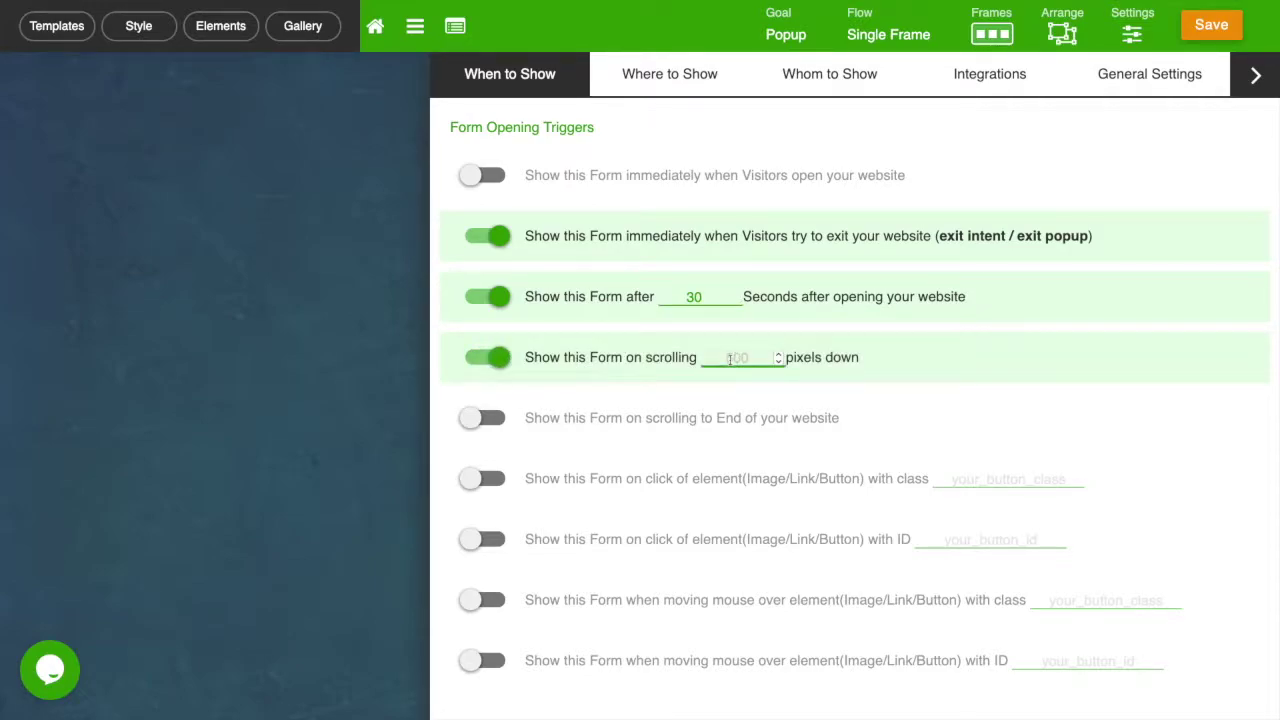
text(650)
click(496, 421)
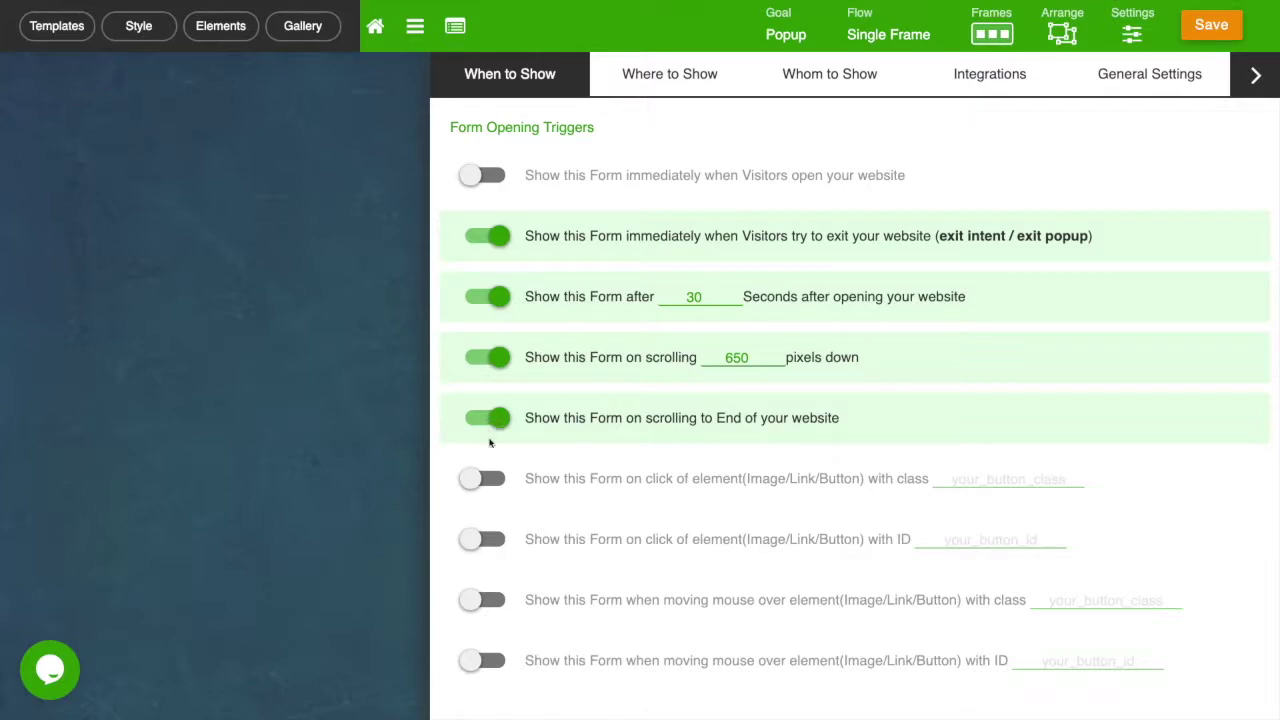
Enable the element-click triggers with class button_class and ID button_id, and switch on both mouse-over triggers.
click(492, 479)
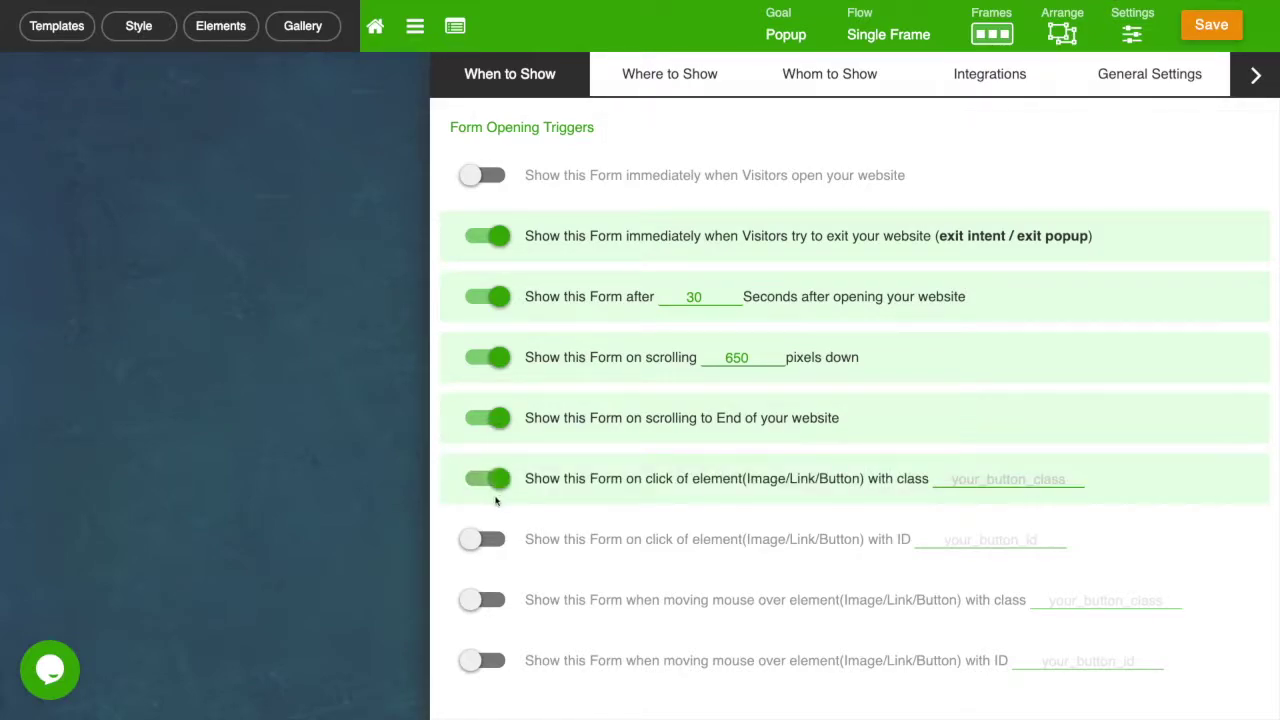
click(493, 540)
click(949, 480)
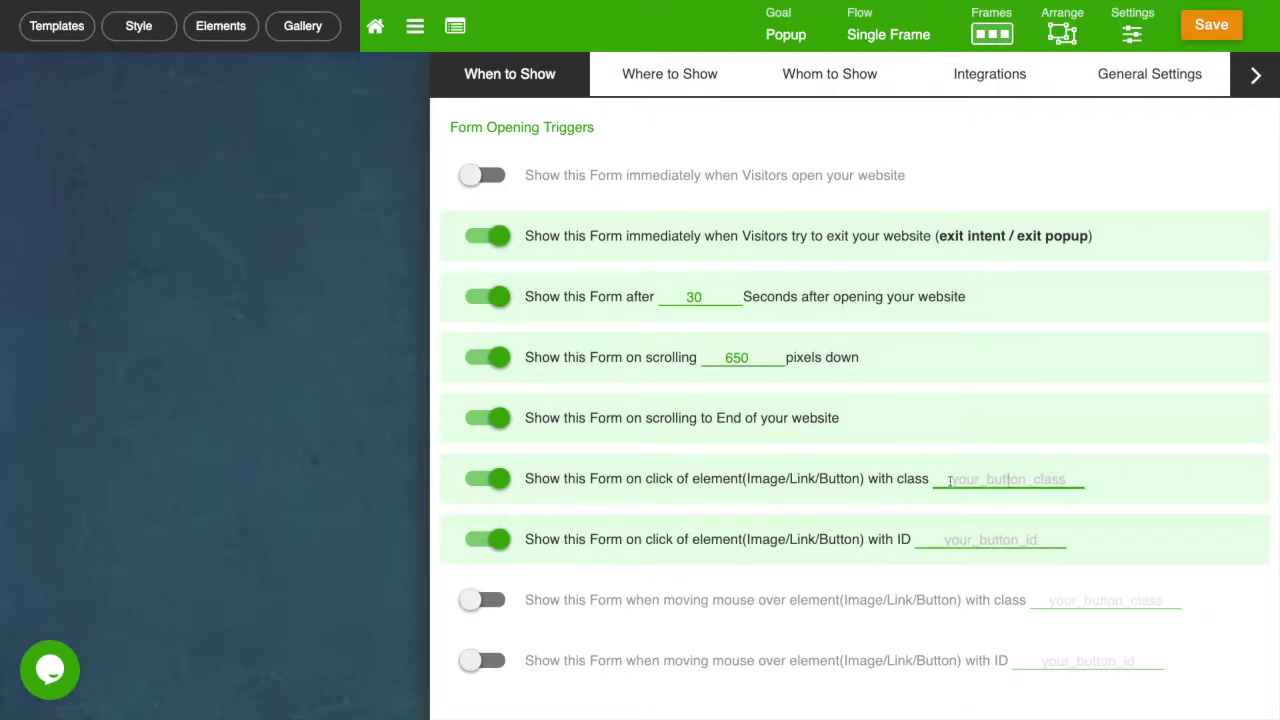
text(button )
text(class)
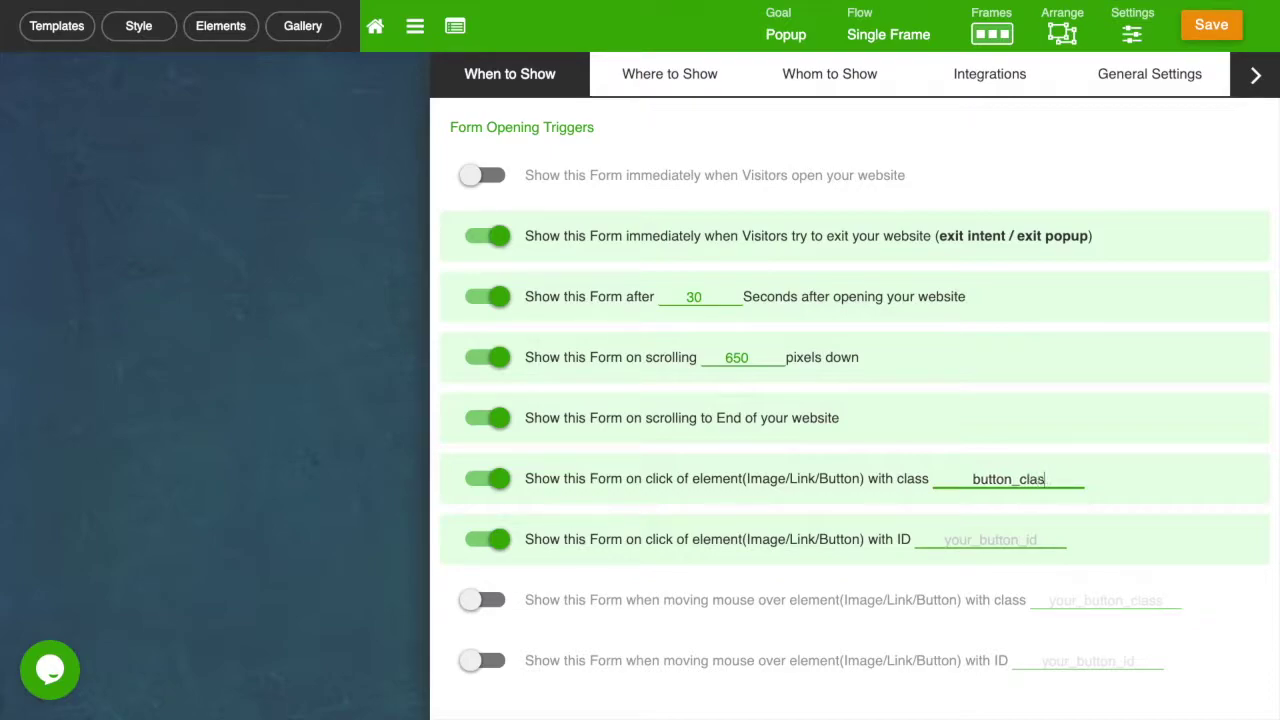
click(953, 533)
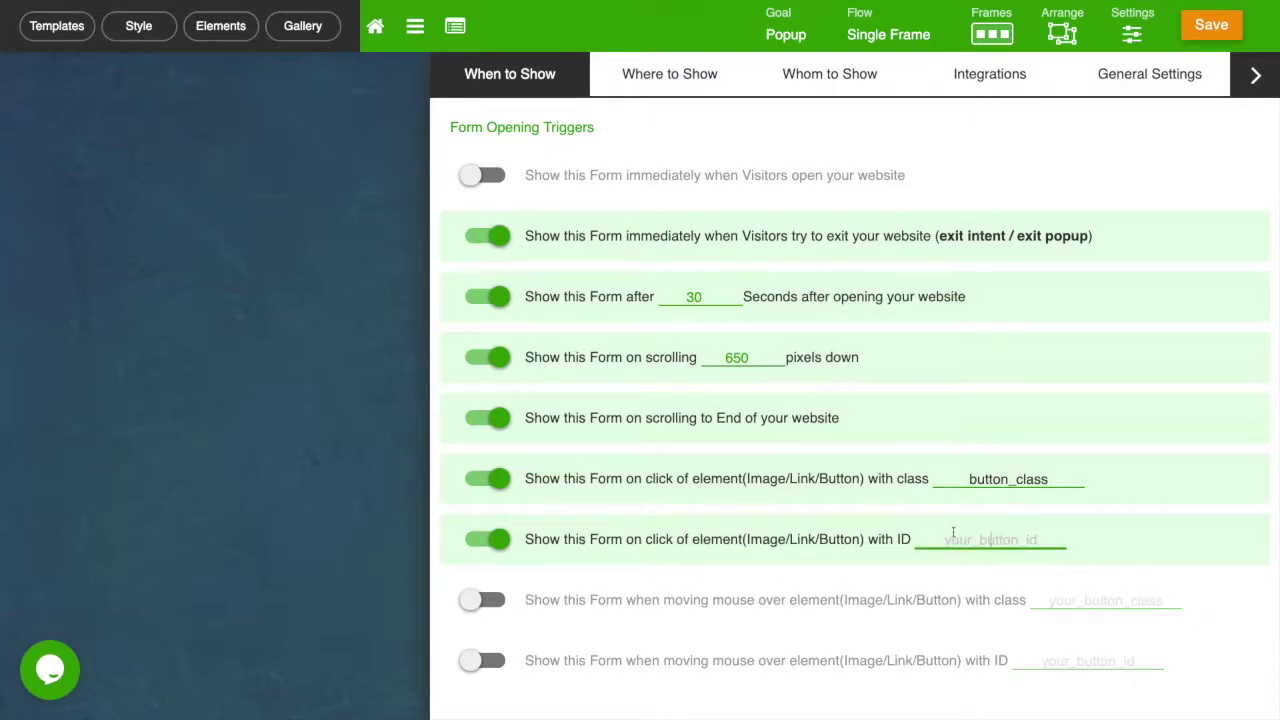
text(button_id)
click(492, 604)
click(487, 662)
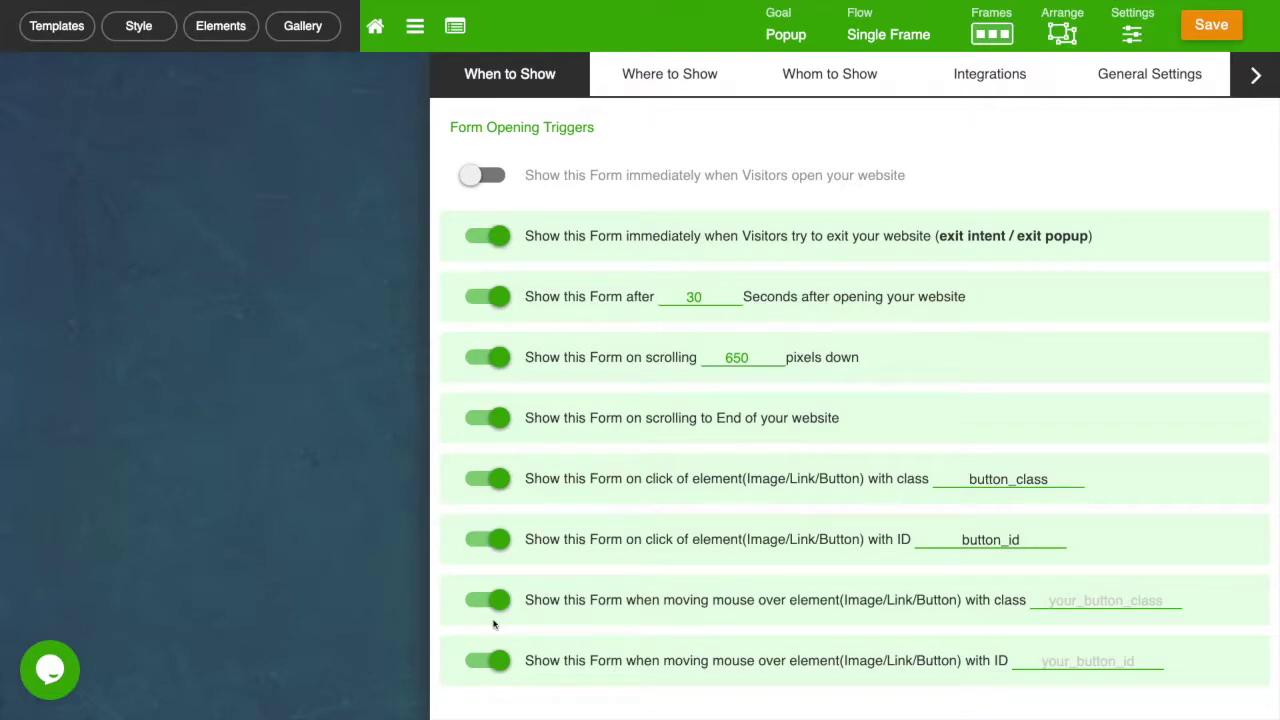
click(689, 78)
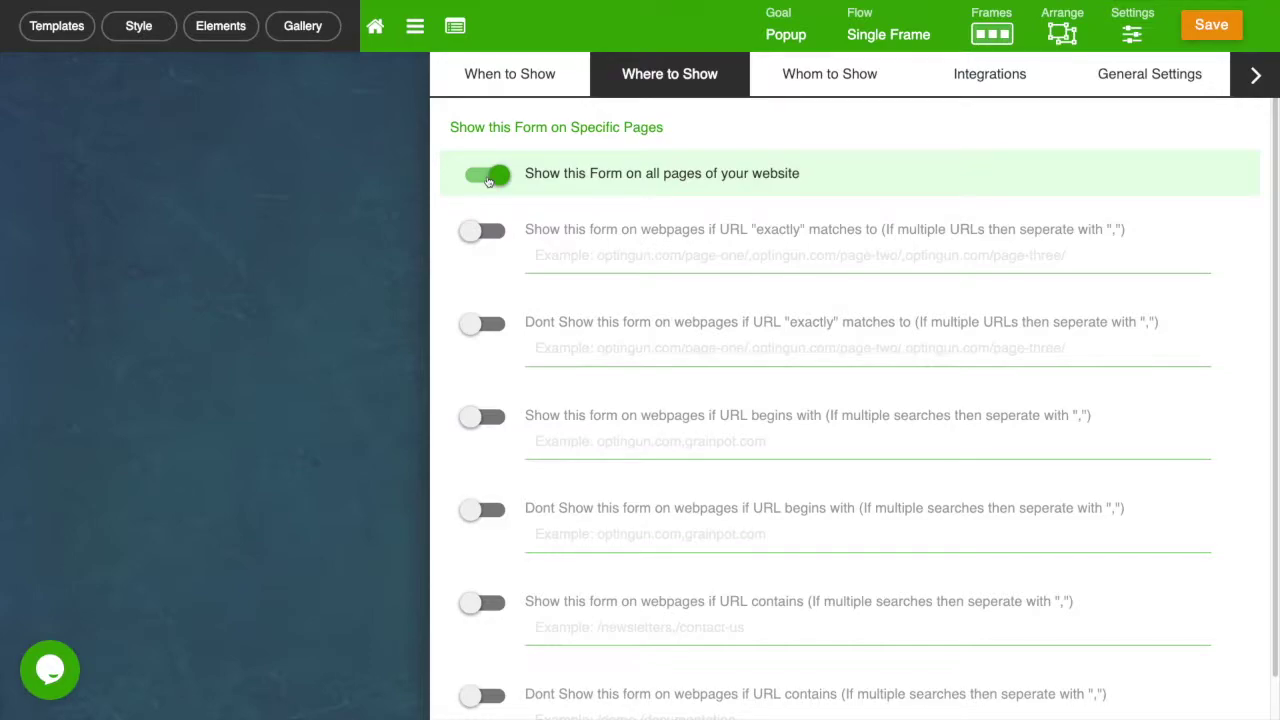
click(489, 177)
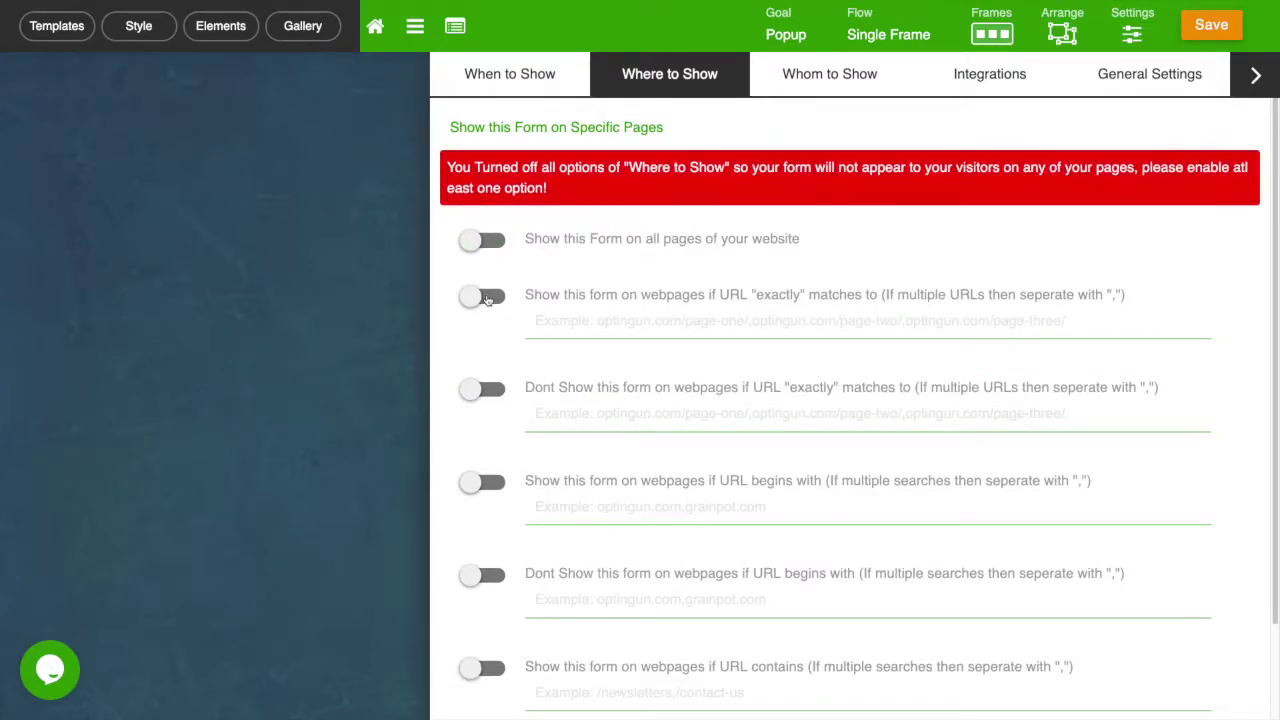
click(489, 298)
click(550, 265)
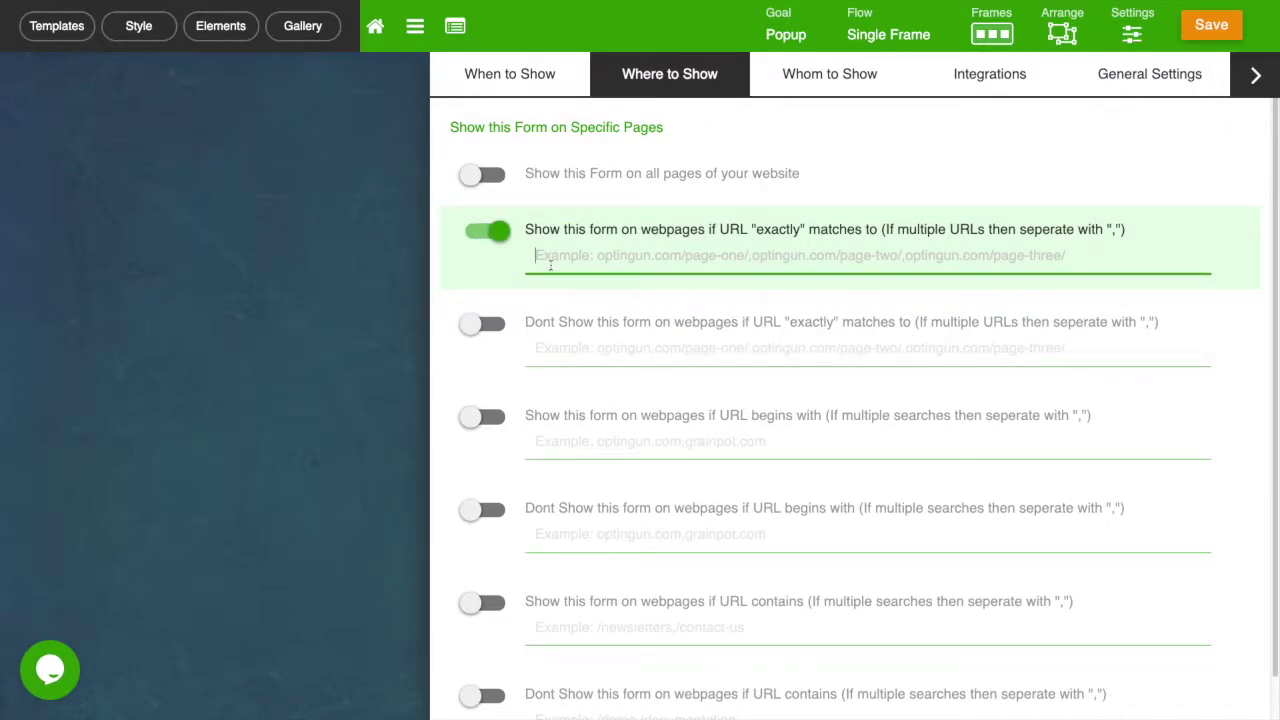
text(https://yourdomain.com/page1)
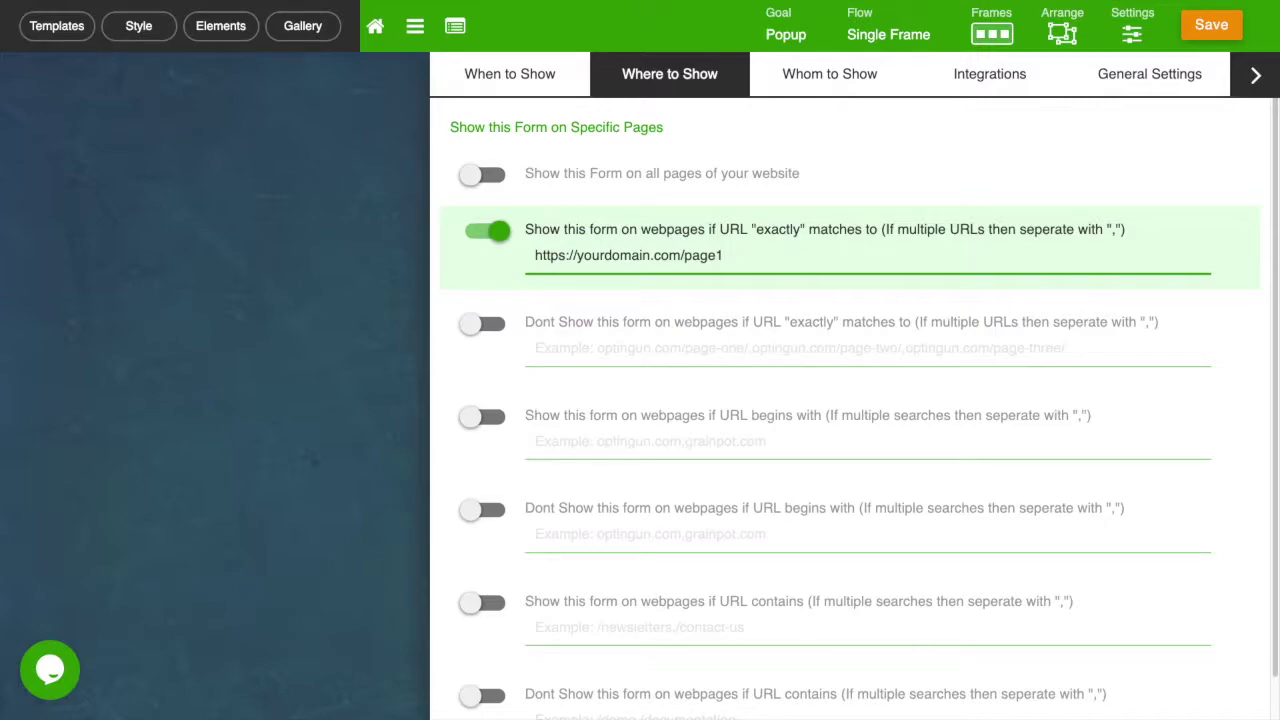
text(,https://yourdomain.com/page2)
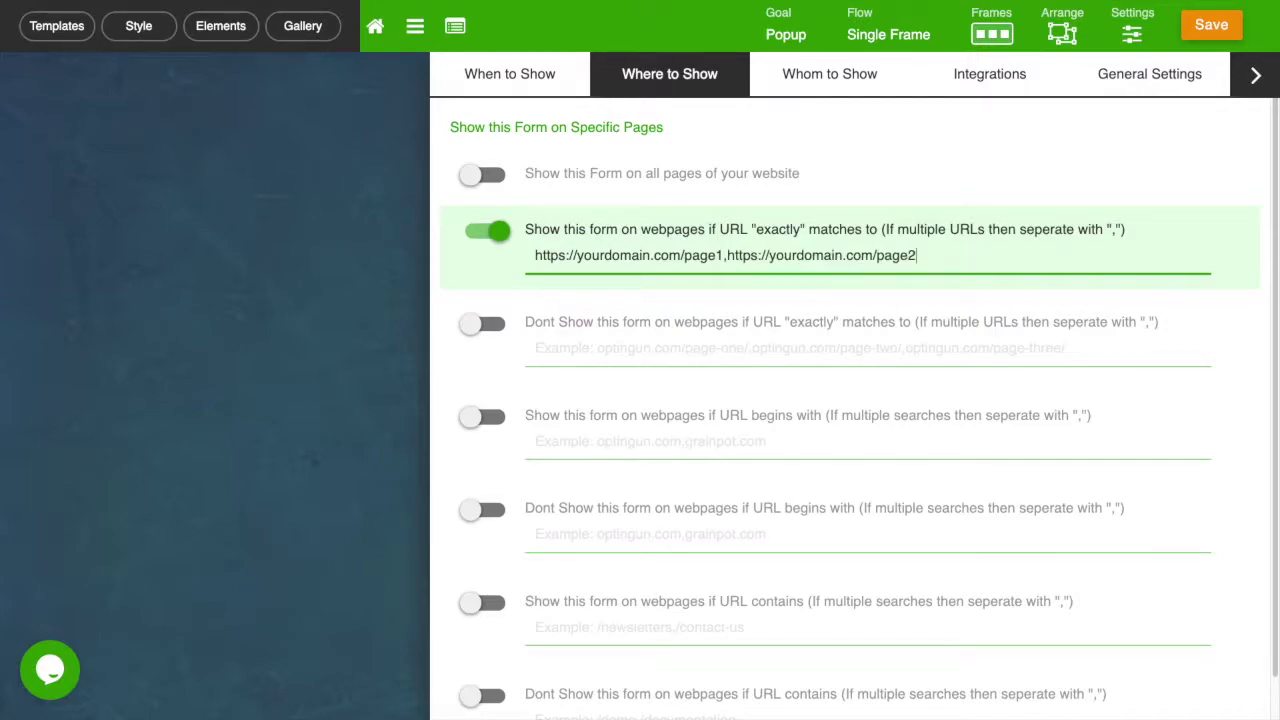
click(486, 327)
click(550, 357)
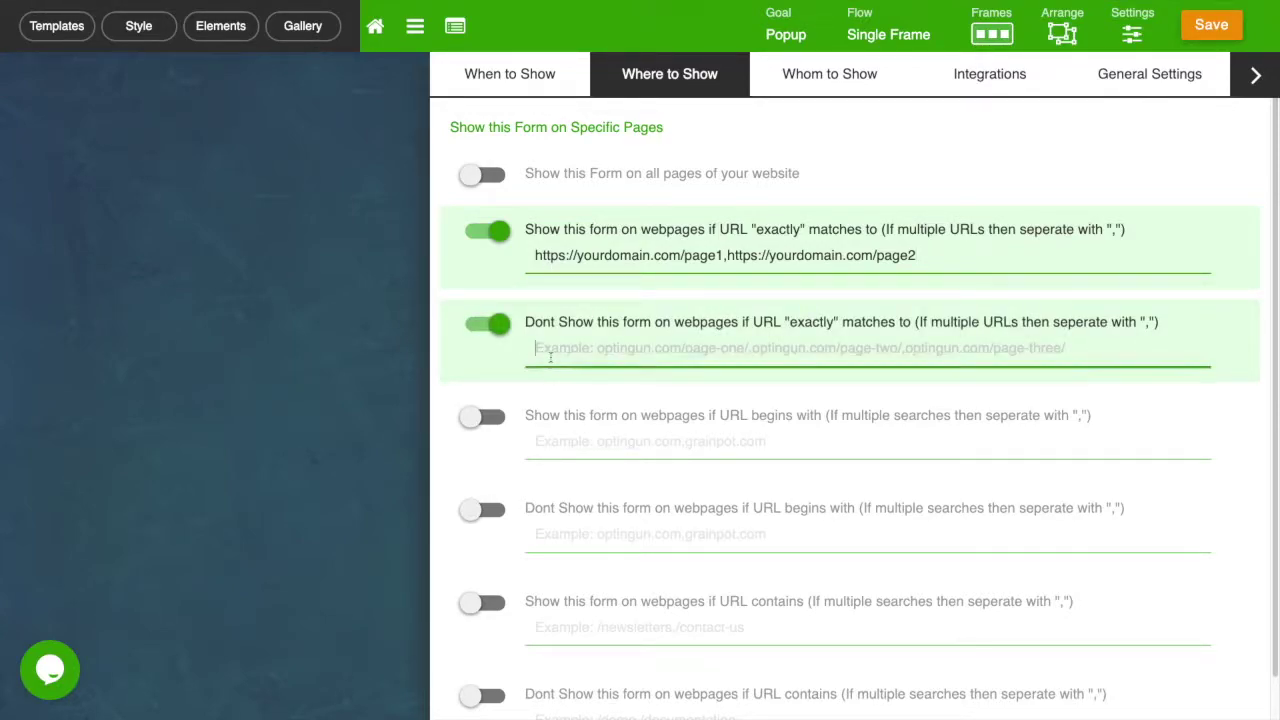
text(https://yourdomain.com/page1)
key(BackSpace)
key(BackSpace)
key(BackSpace)
key(BackSpace)
key(BackSpace)
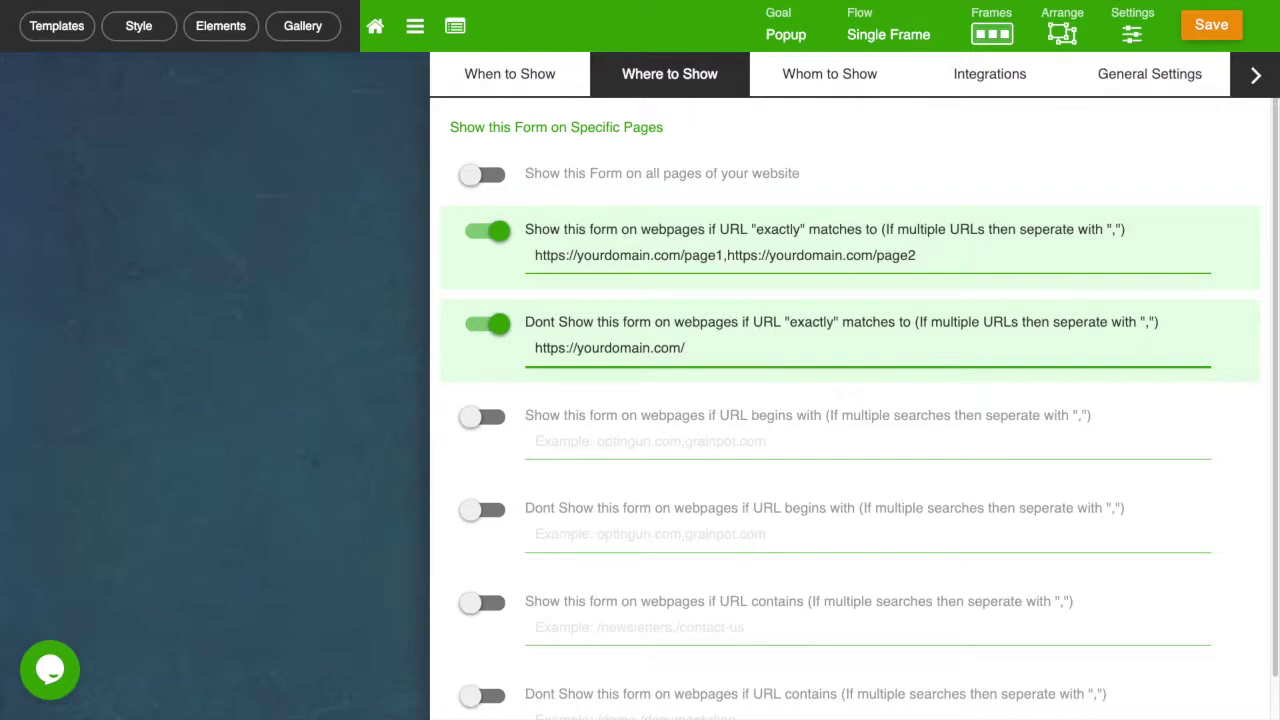
text(contact)
click(486, 420)
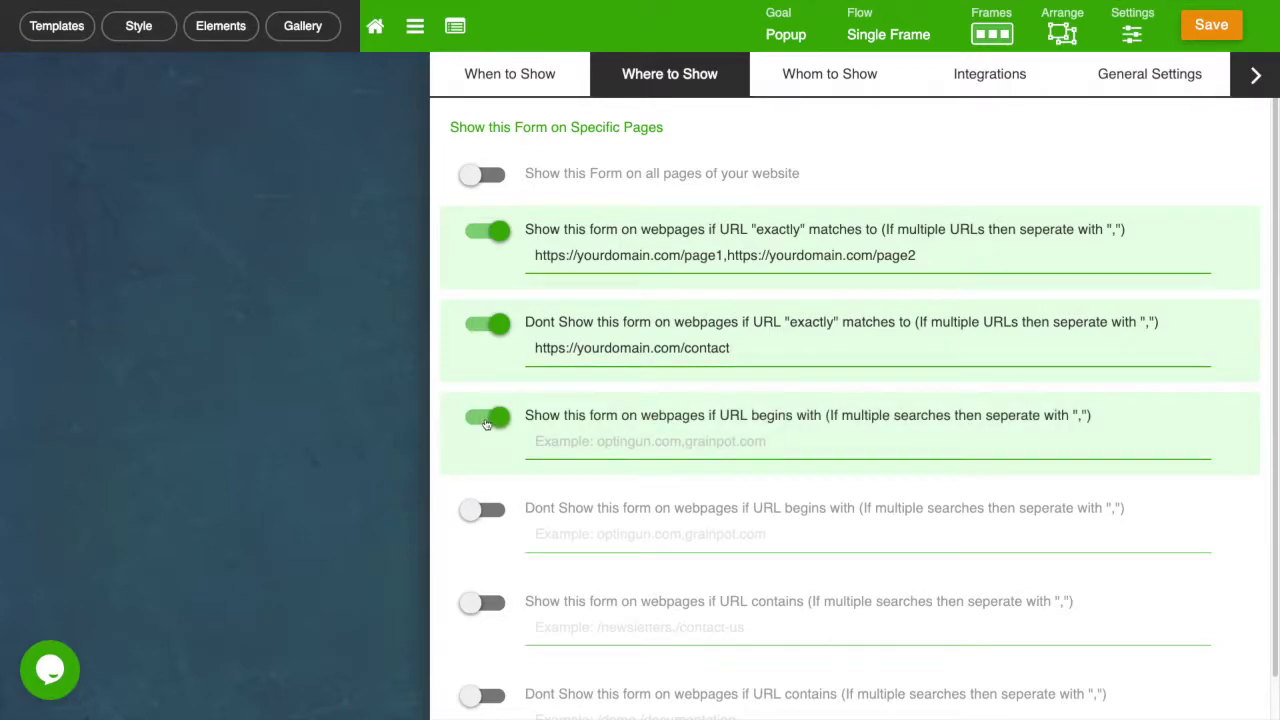
click(548, 444)
text(https://yourdomain.com/blog/)
key(BackSpace)
click(489, 510)
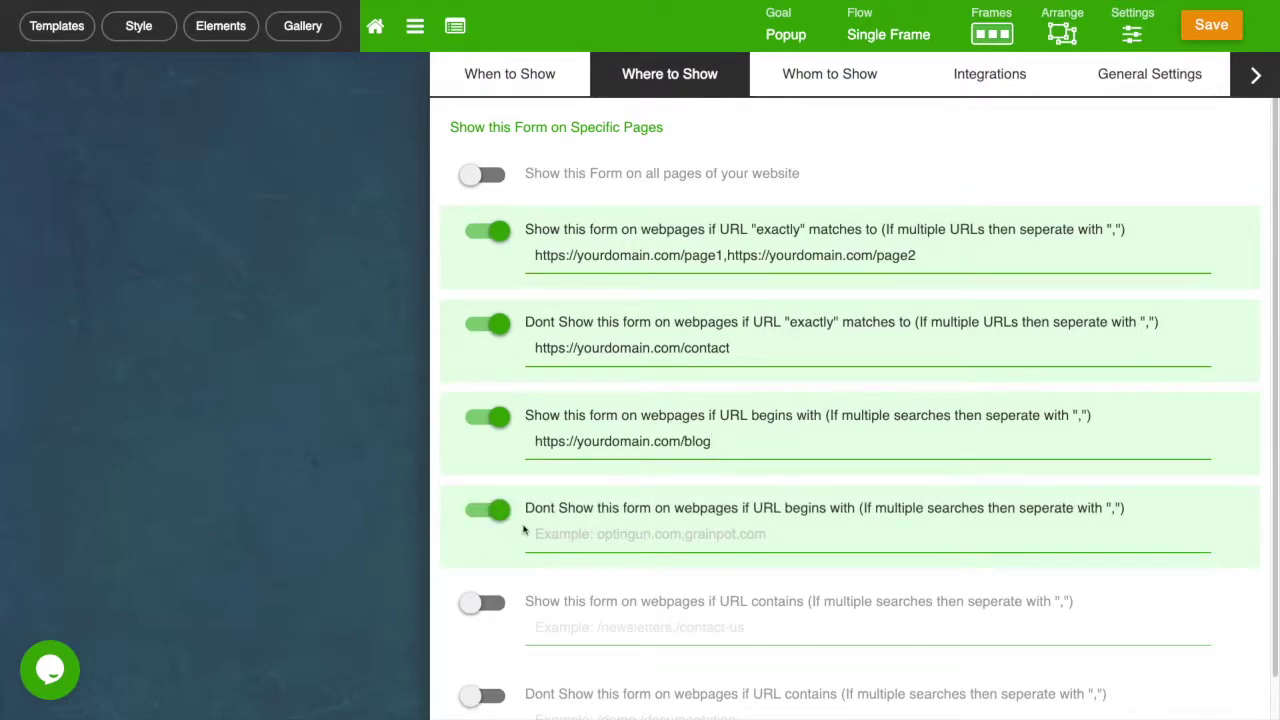
Show the form on URLs containing "landing, welcome" and hide it on URLs containing "contact".
scroll(521, 598, down, 1)
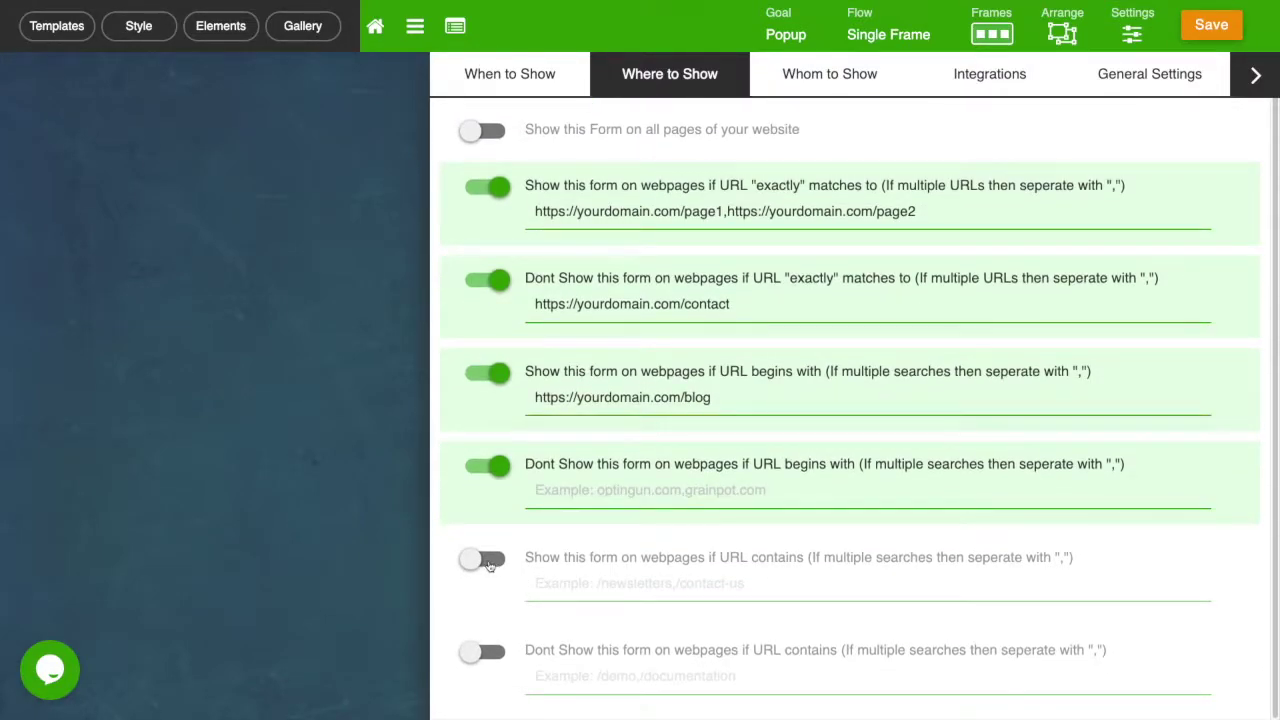
click(489, 562)
text(landing, welcome)
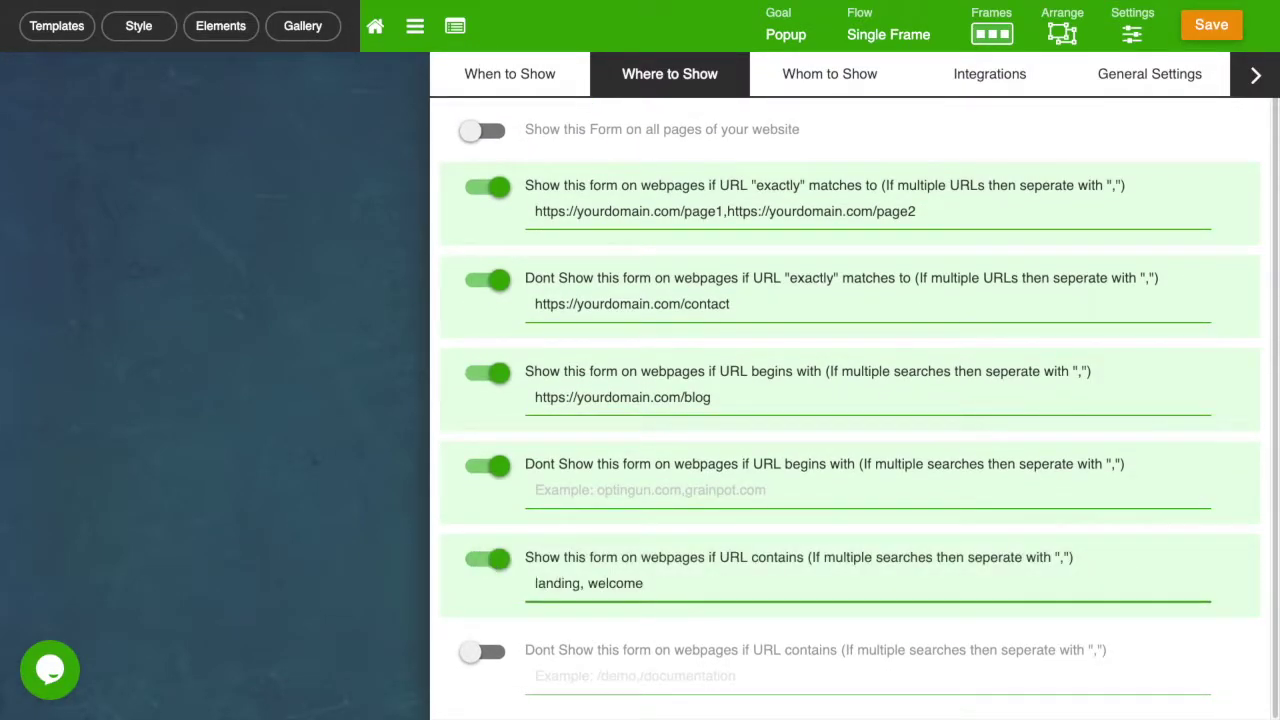
click(494, 655)
click(552, 676)
text(contact)
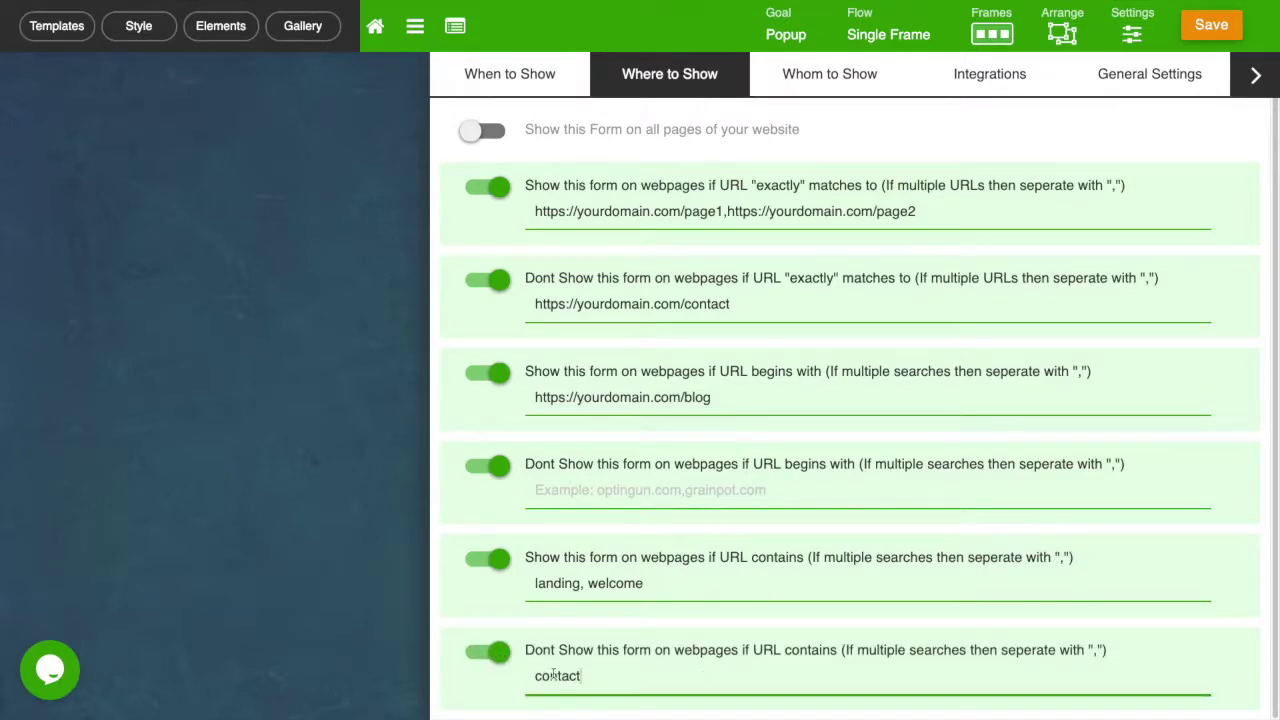
In the audience settings, try switching off display to desktop and mobile/tablet users, switching each back on.
click(824, 80)
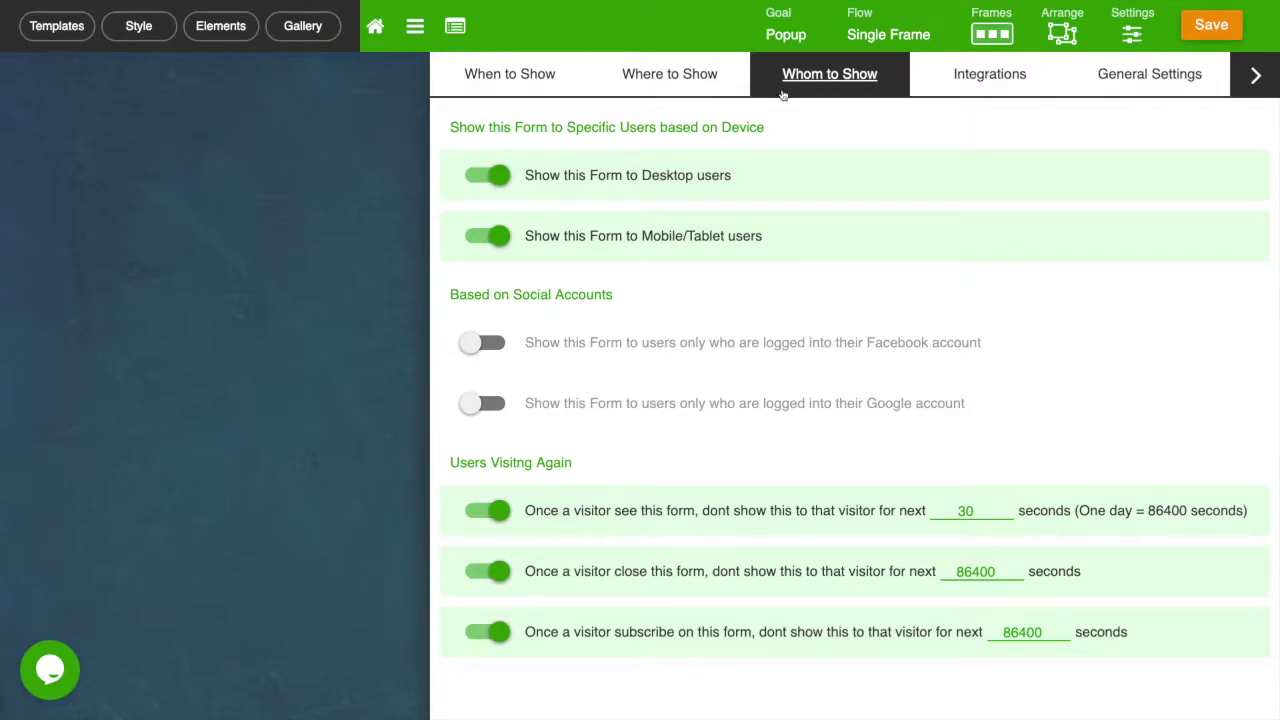
click(484, 186)
click(485, 182)
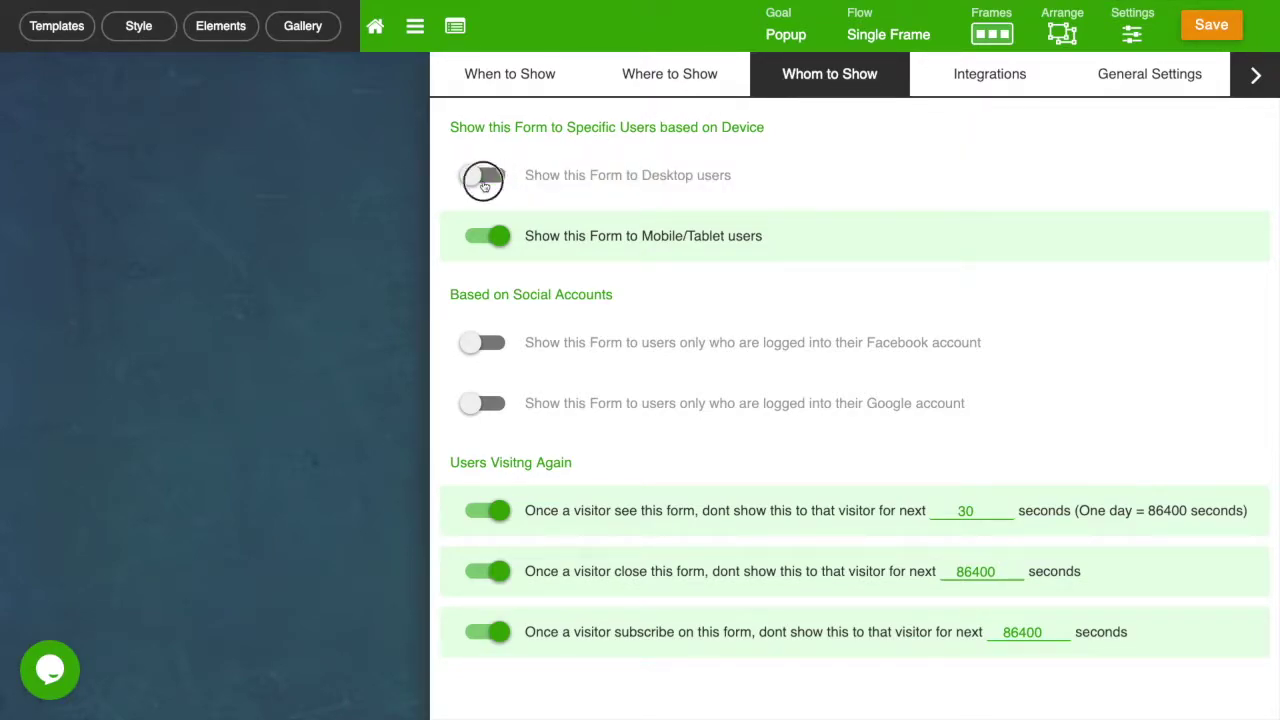
click(485, 238)
click(485, 238)
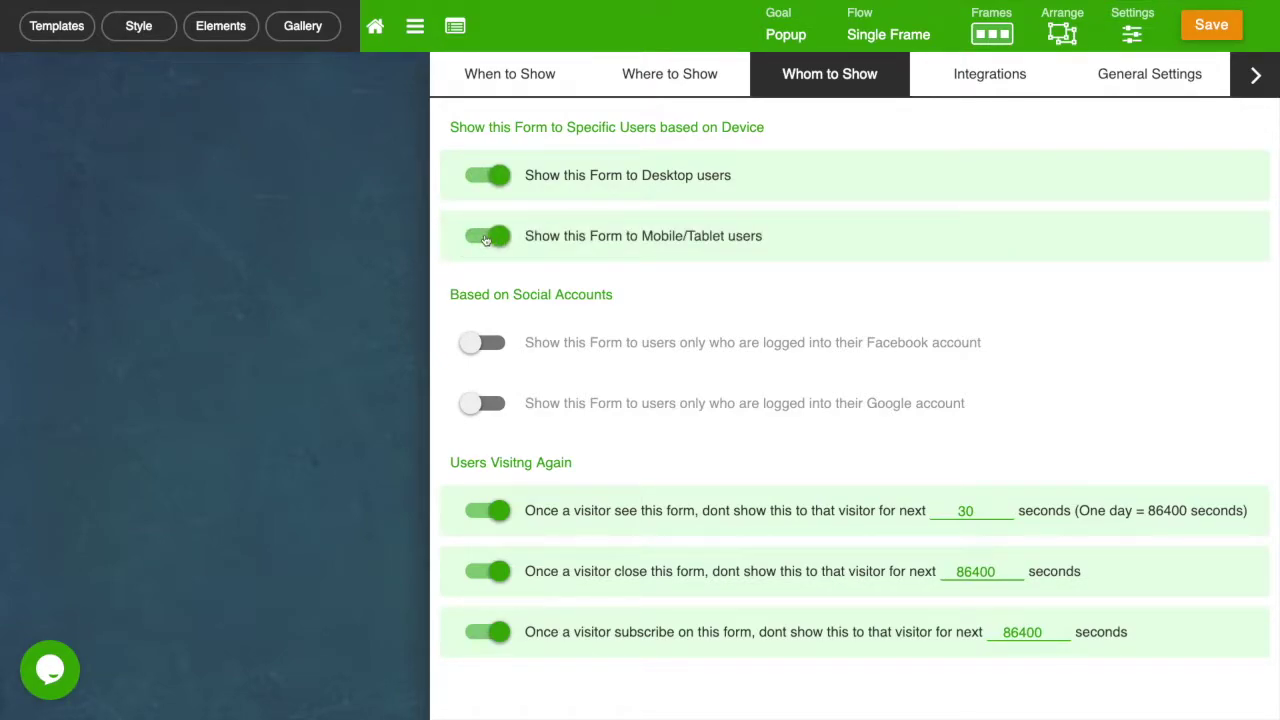
Try limiting the form to users logged into Facebook and Google accounts, switching both options off again.
click(486, 344)
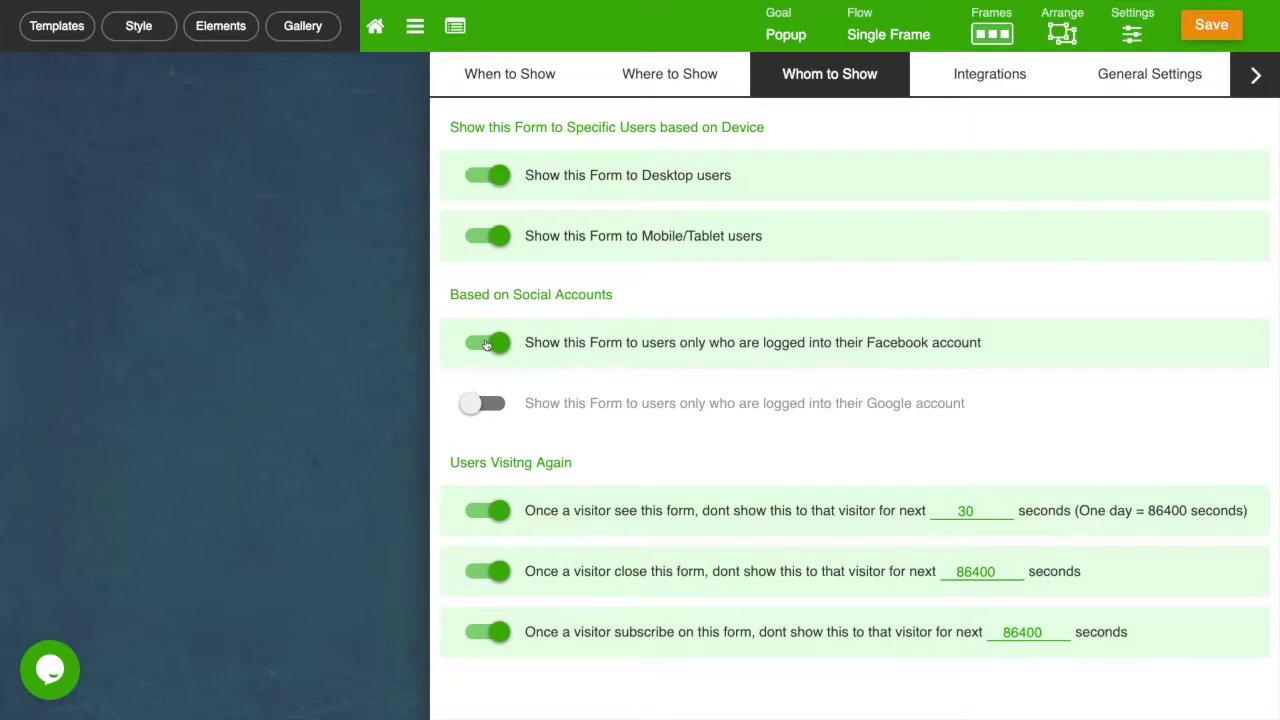
click(487, 405)
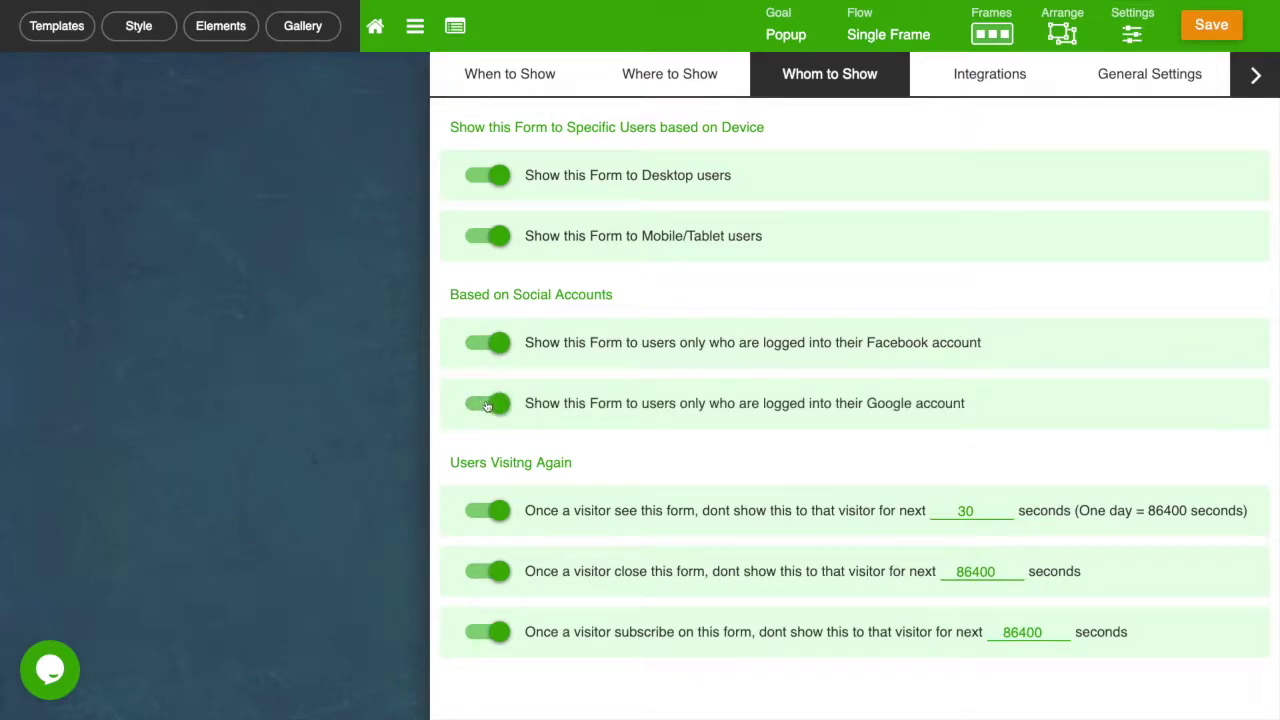
click(487, 405)
click(486, 345)
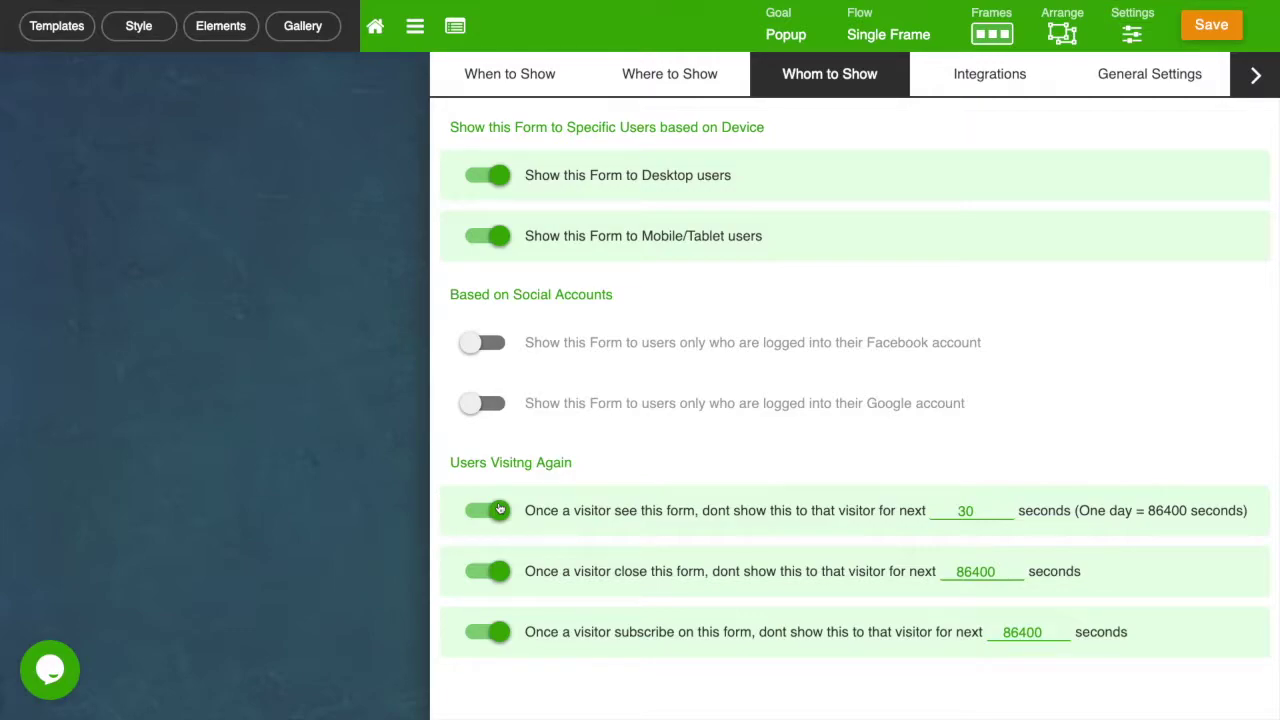
Edit how many seconds the form stays hidden from visitors who have seen it, and open the integrations settings.
click(977, 511)
text(0)
click(980, 80)
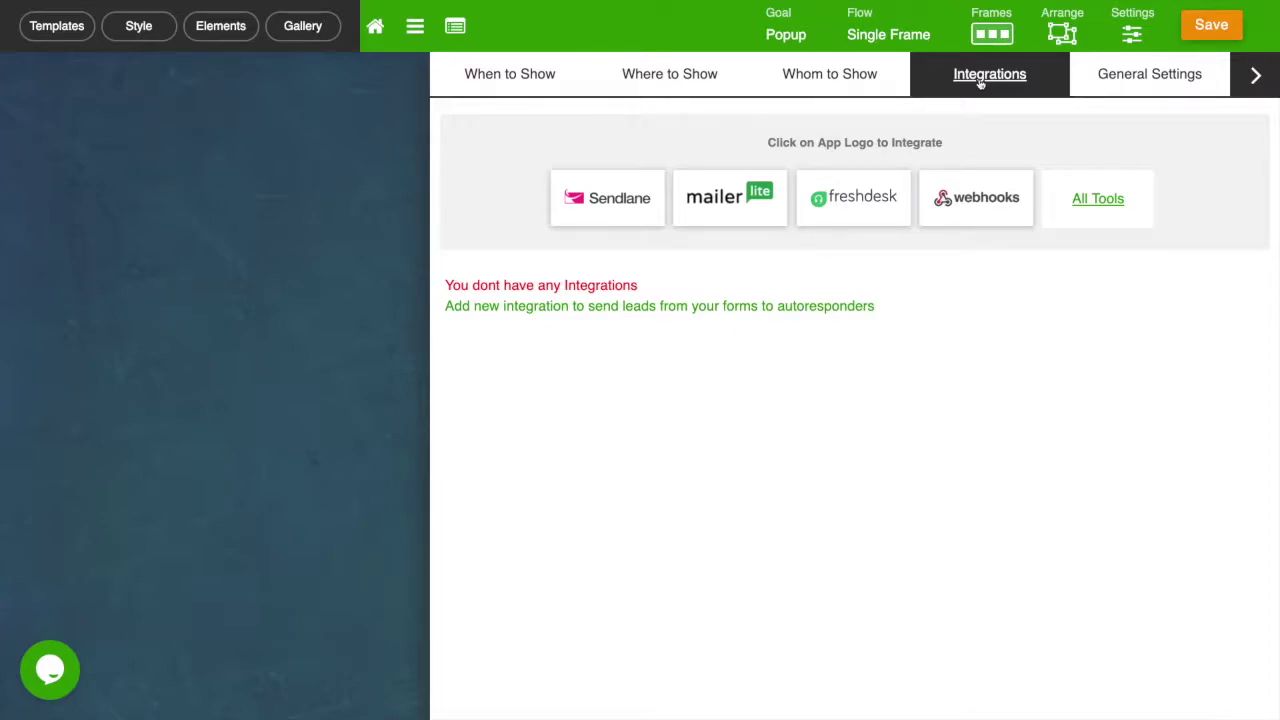
Look through the full list of autoresponder and webinar services available for integration, leaving no service selected.
click(1082, 208)
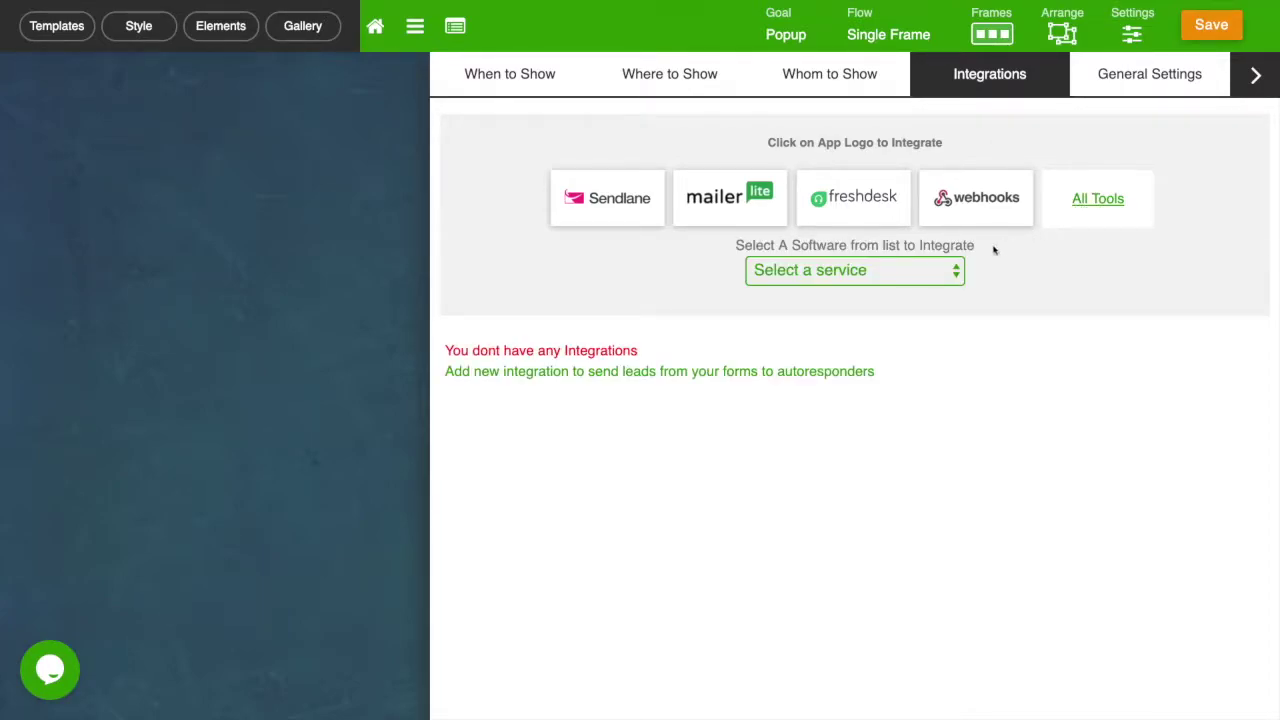
click(943, 270)
scroll(900, 408, down, 3)
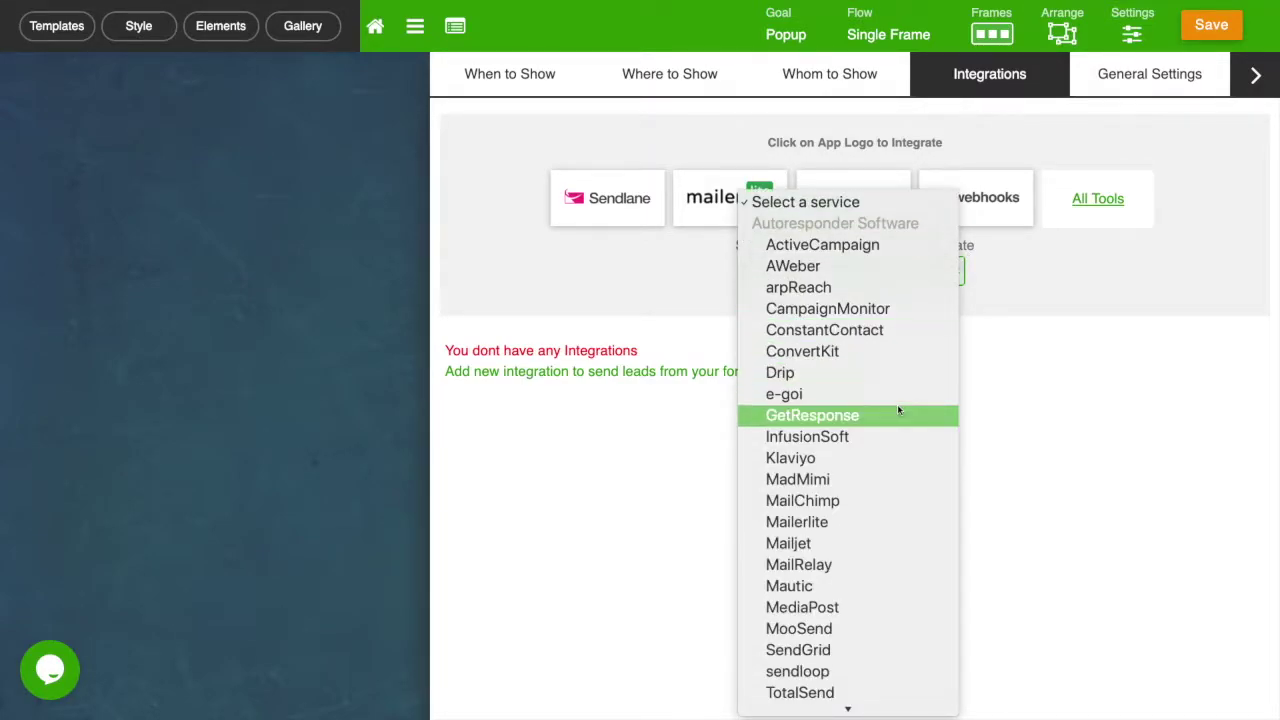
scroll(897, 404, down, 5)
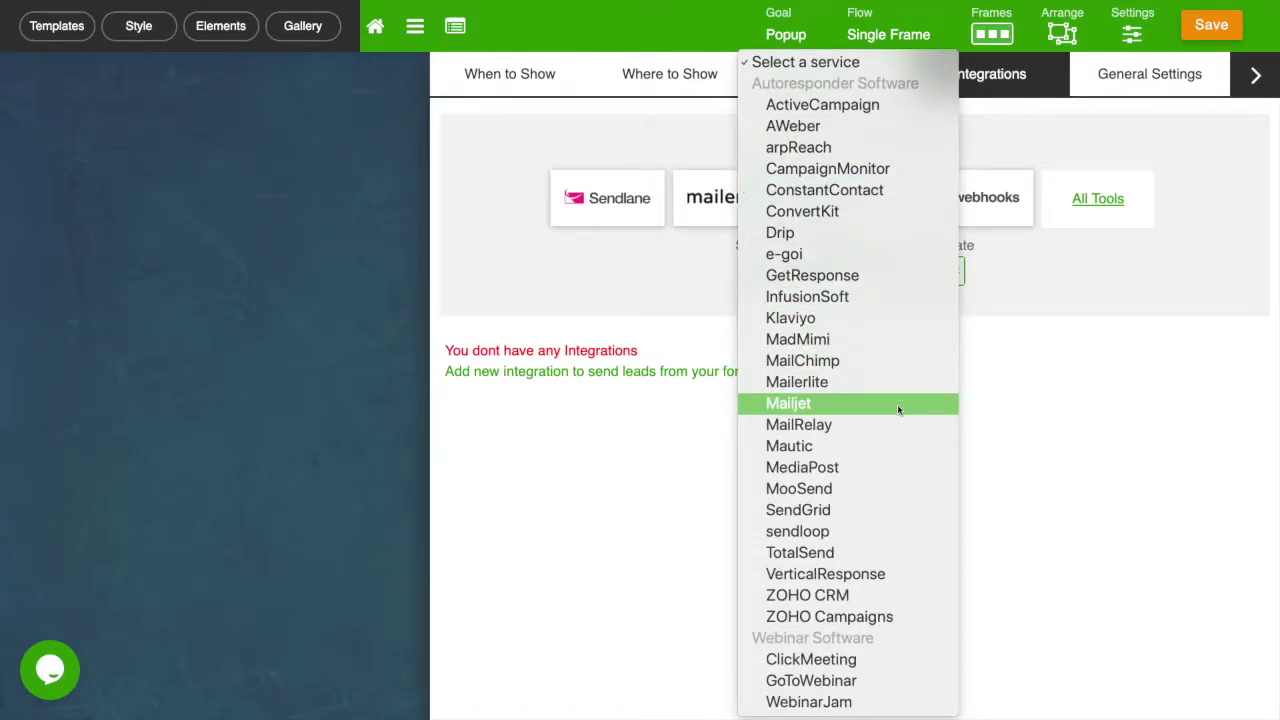
click(1034, 301)
click(1078, 207)
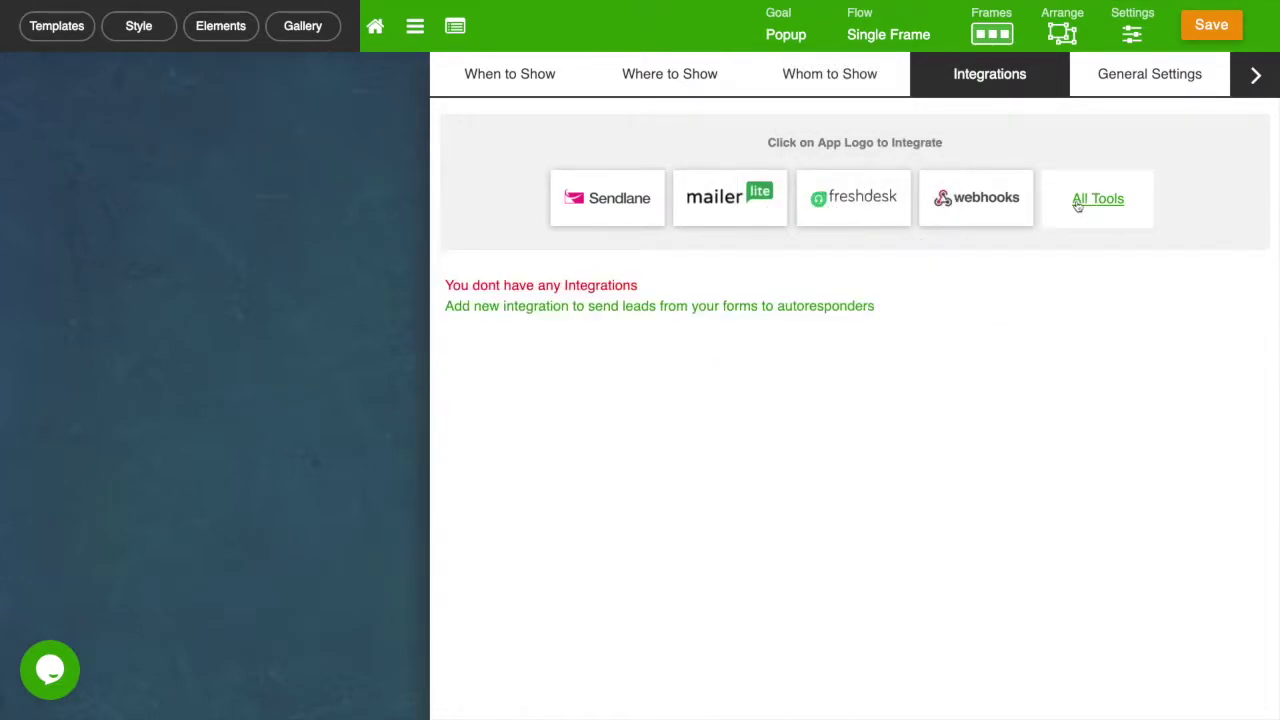
click(997, 209)
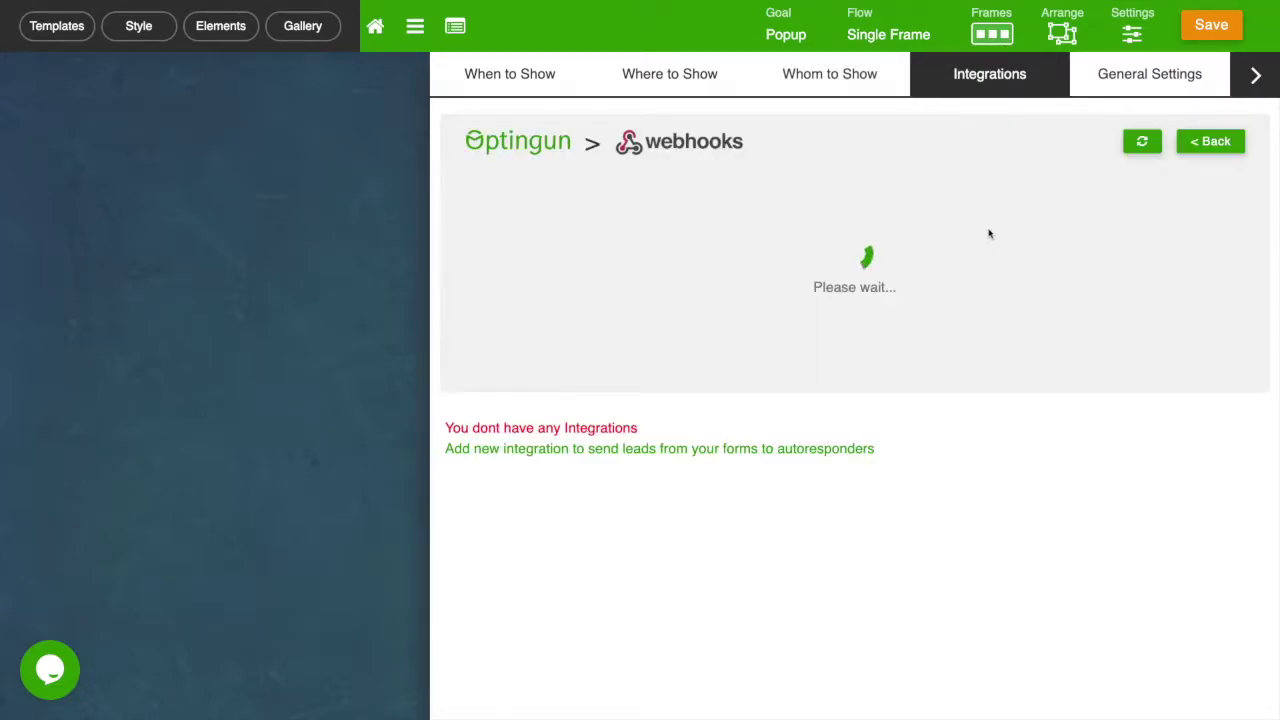
click(736, 216)
text(https://yourdomain.com/web-hook.php)
click(1029, 216)
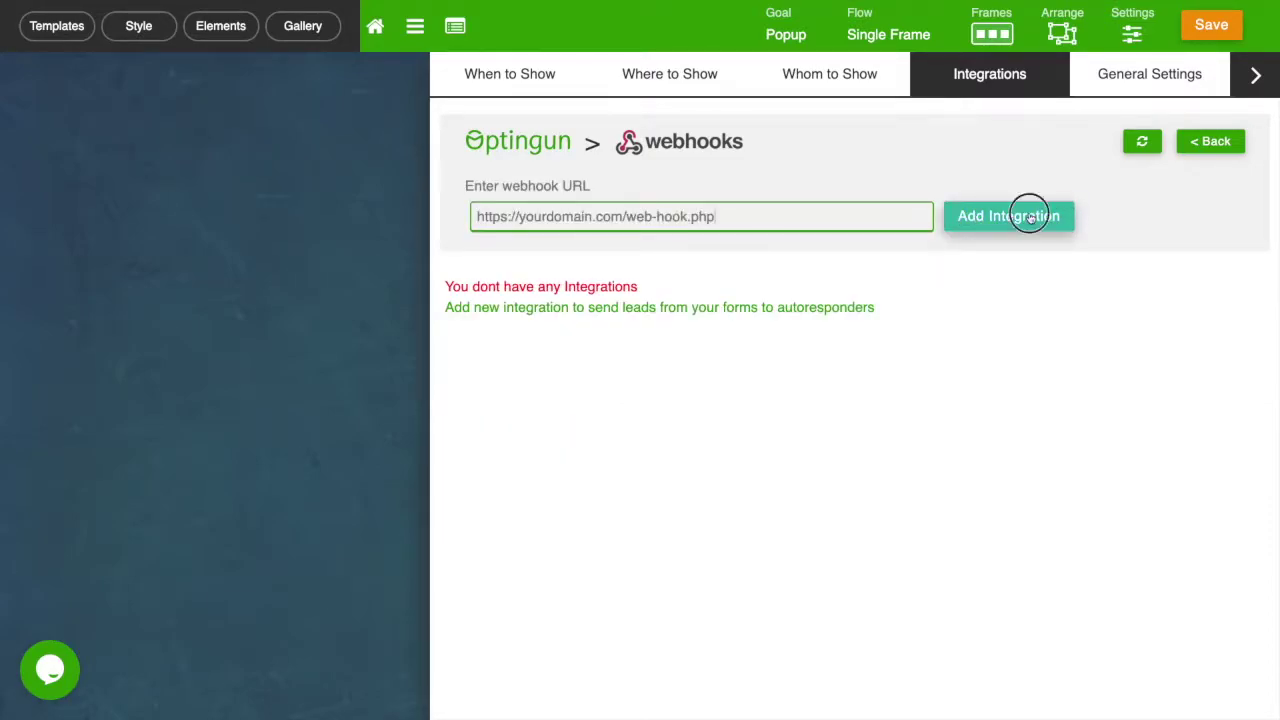
click(1193, 150)
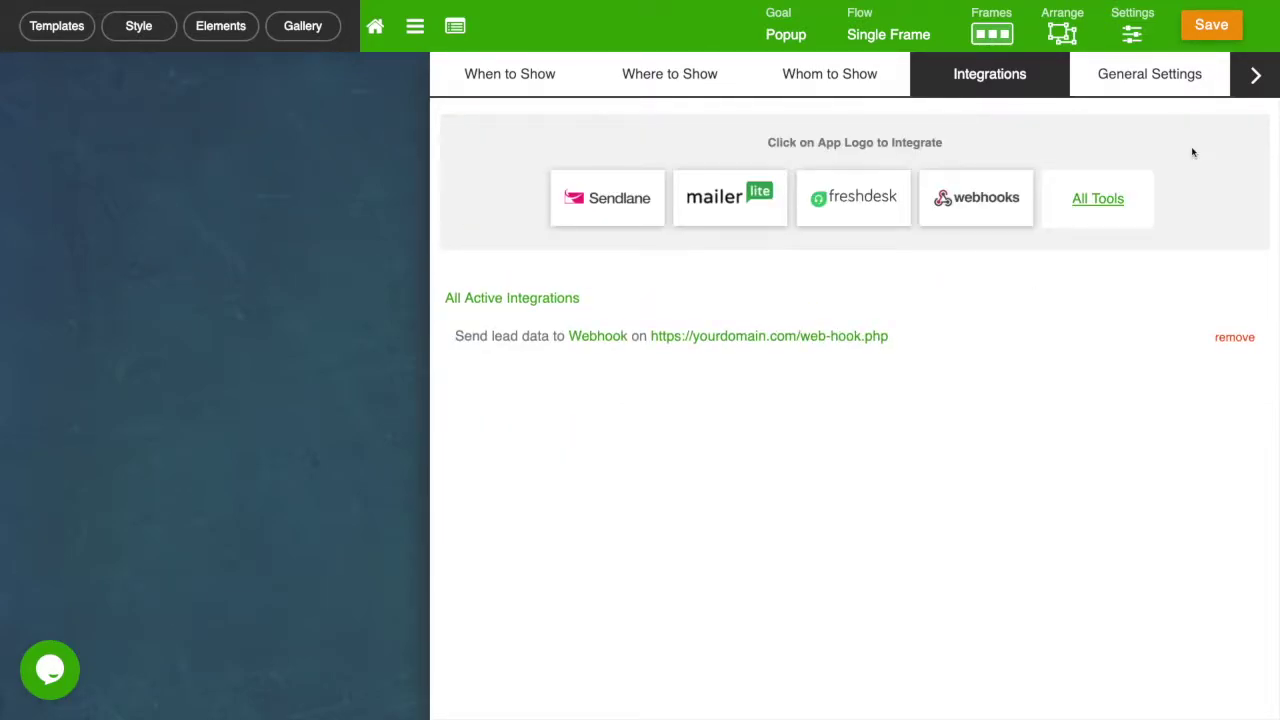
Add Sendlane integrations for the subscriber lists "Tutorial List" and "Demo List", and return to the integrations overview.
click(596, 198)
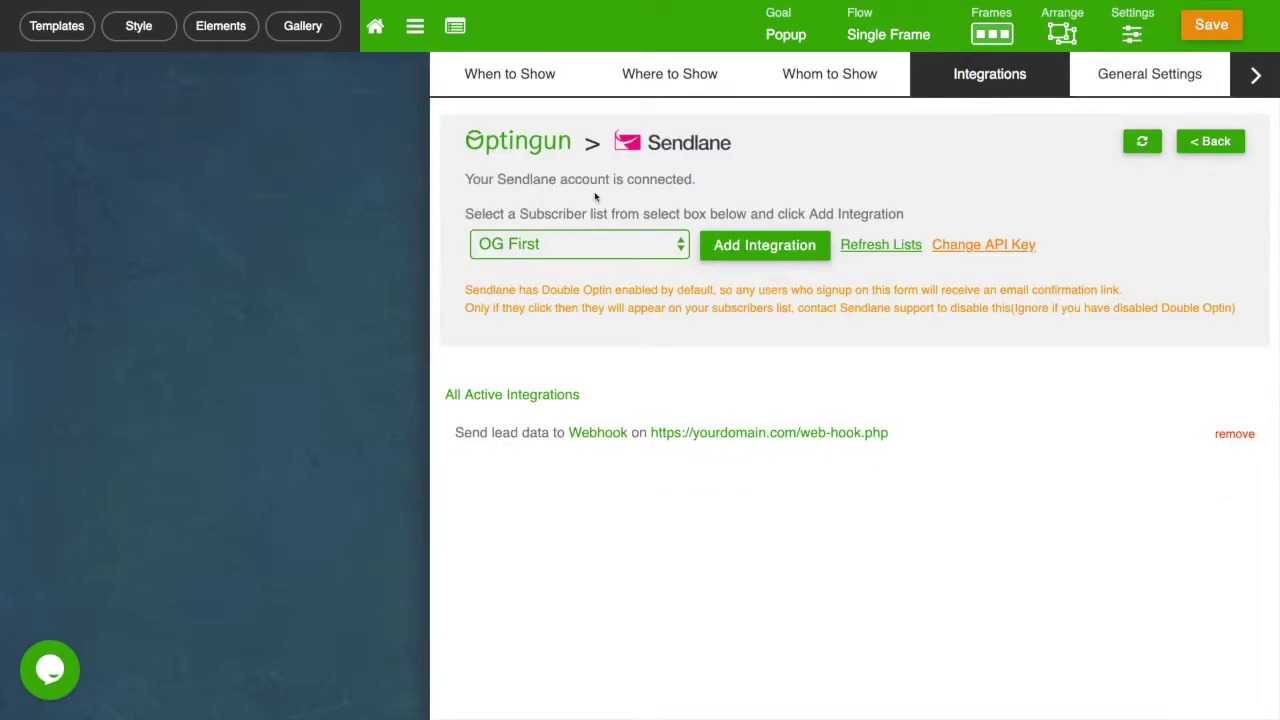
click(600, 247)
click(594, 270)
click(731, 246)
click(644, 255)
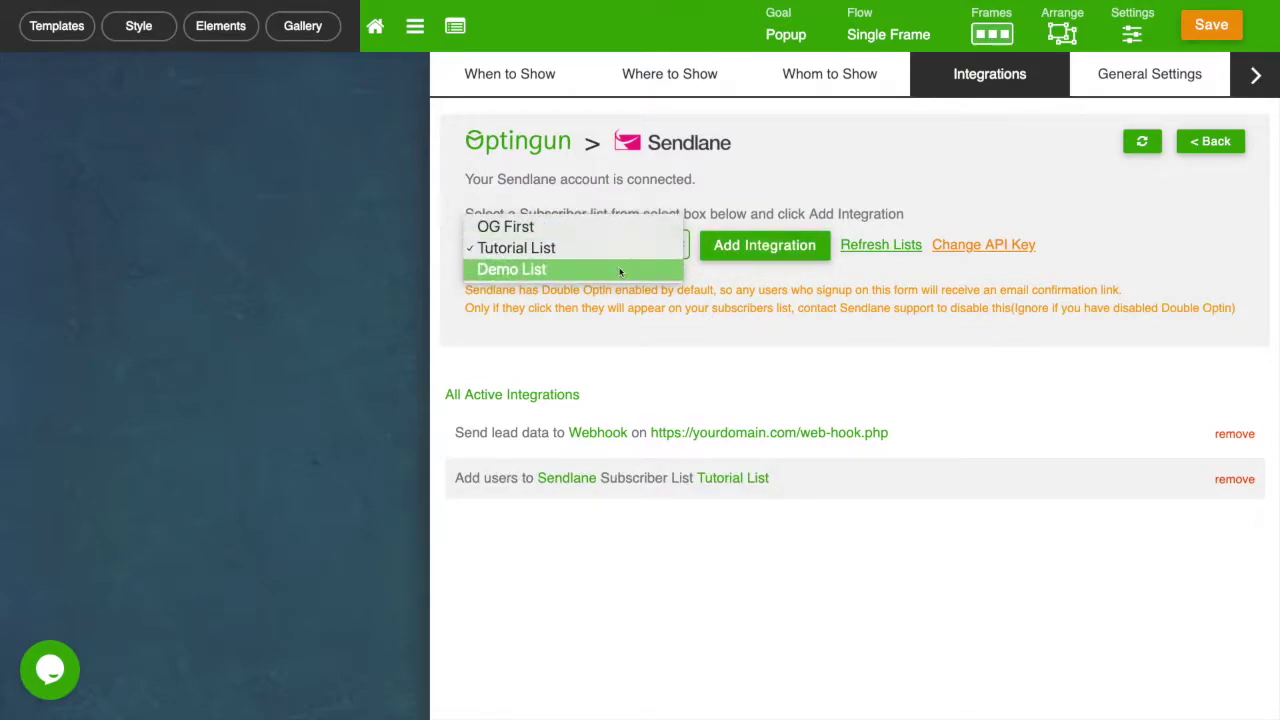
click(600, 268)
click(739, 251)
click(1210, 141)
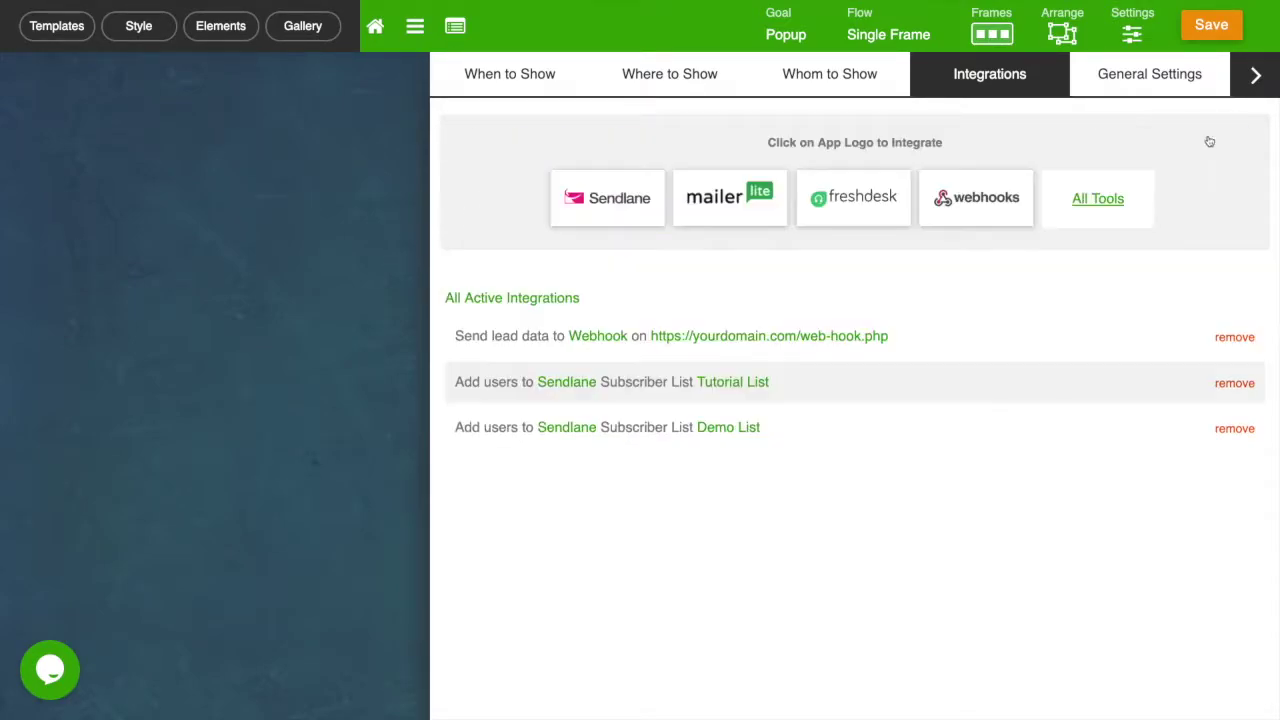
Add a MailerLite integration for the subscriber group "Demo Group" and return to the integrations overview.
click(735, 203)
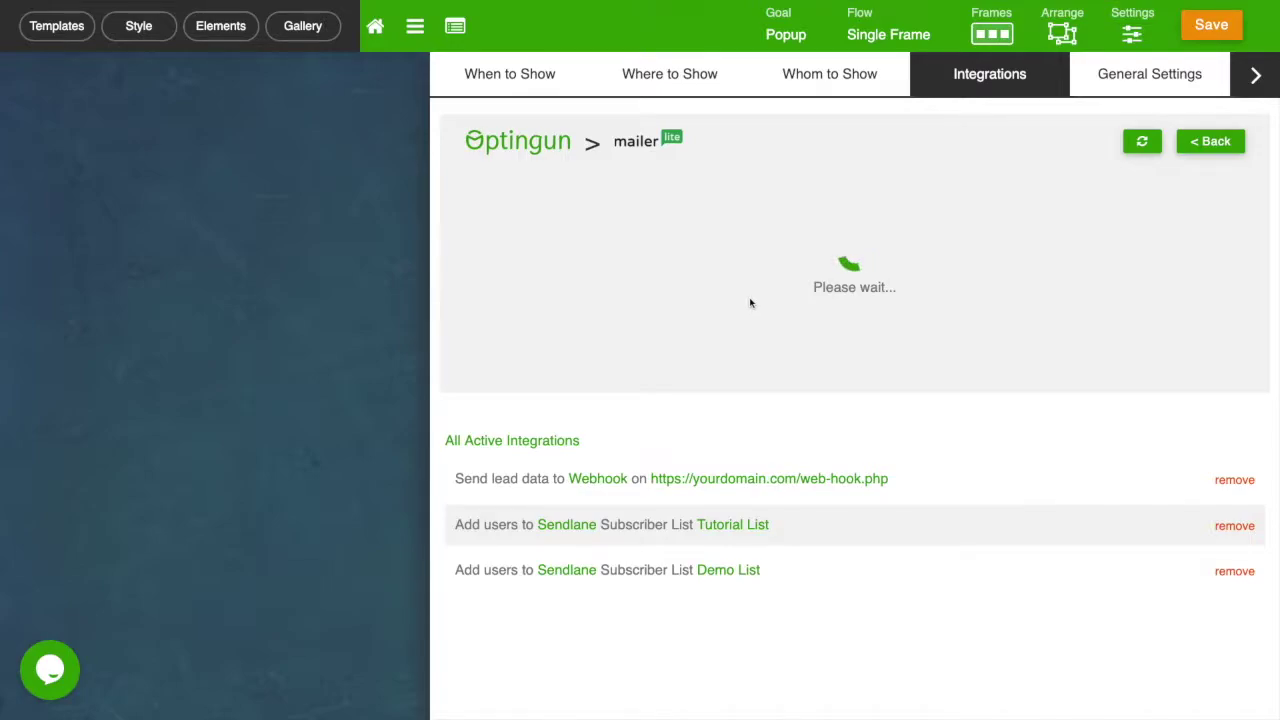
click(628, 248)
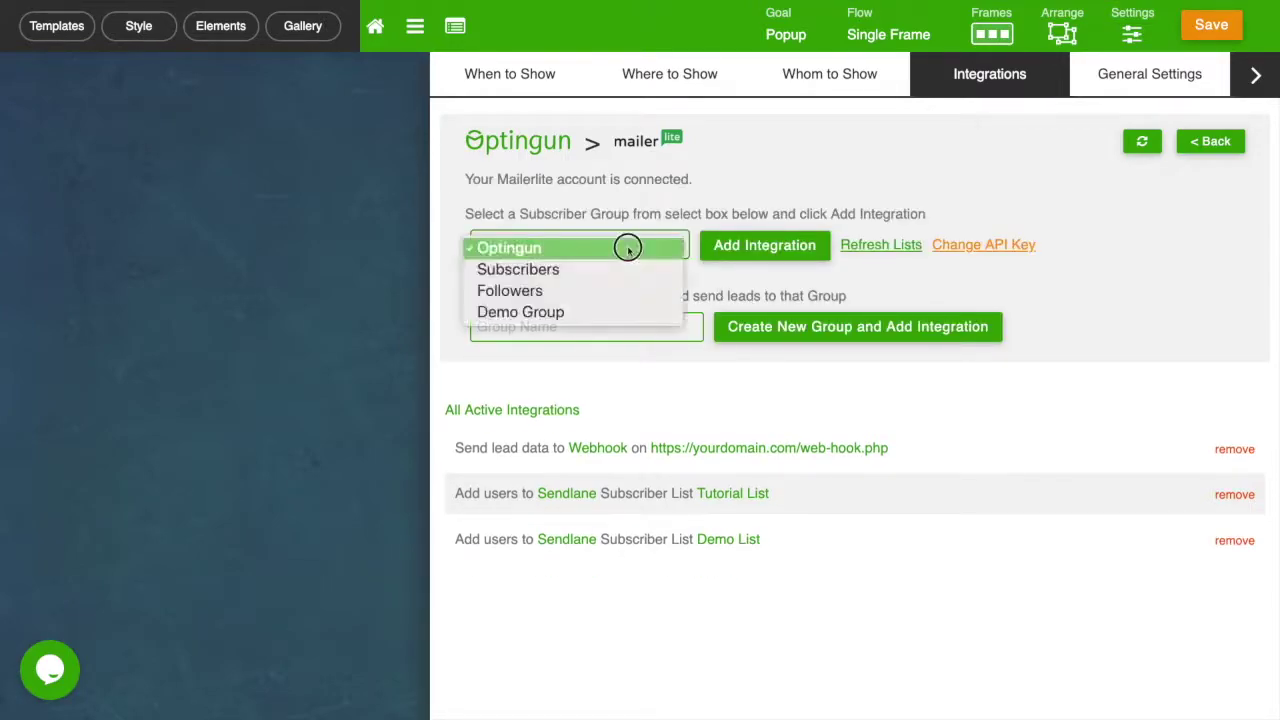
click(605, 311)
click(775, 247)
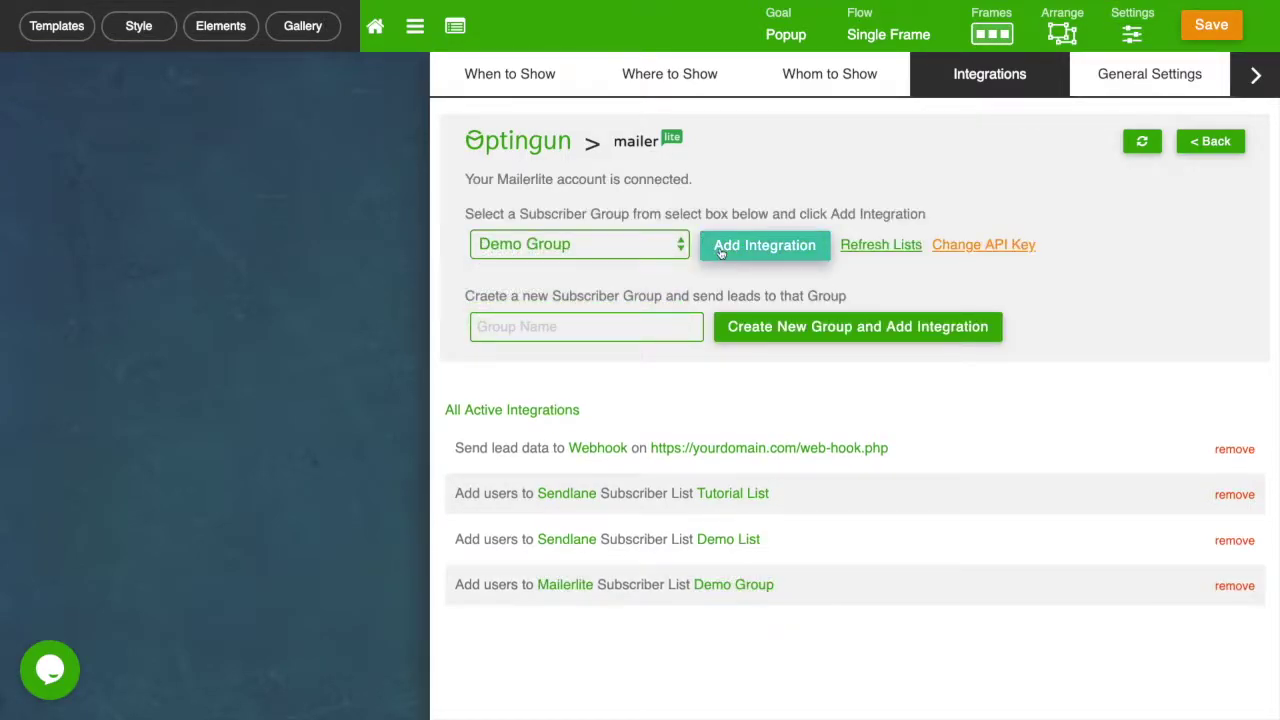
click(1182, 143)
In the general settings, name the form "Sample Form".
click(1120, 86)
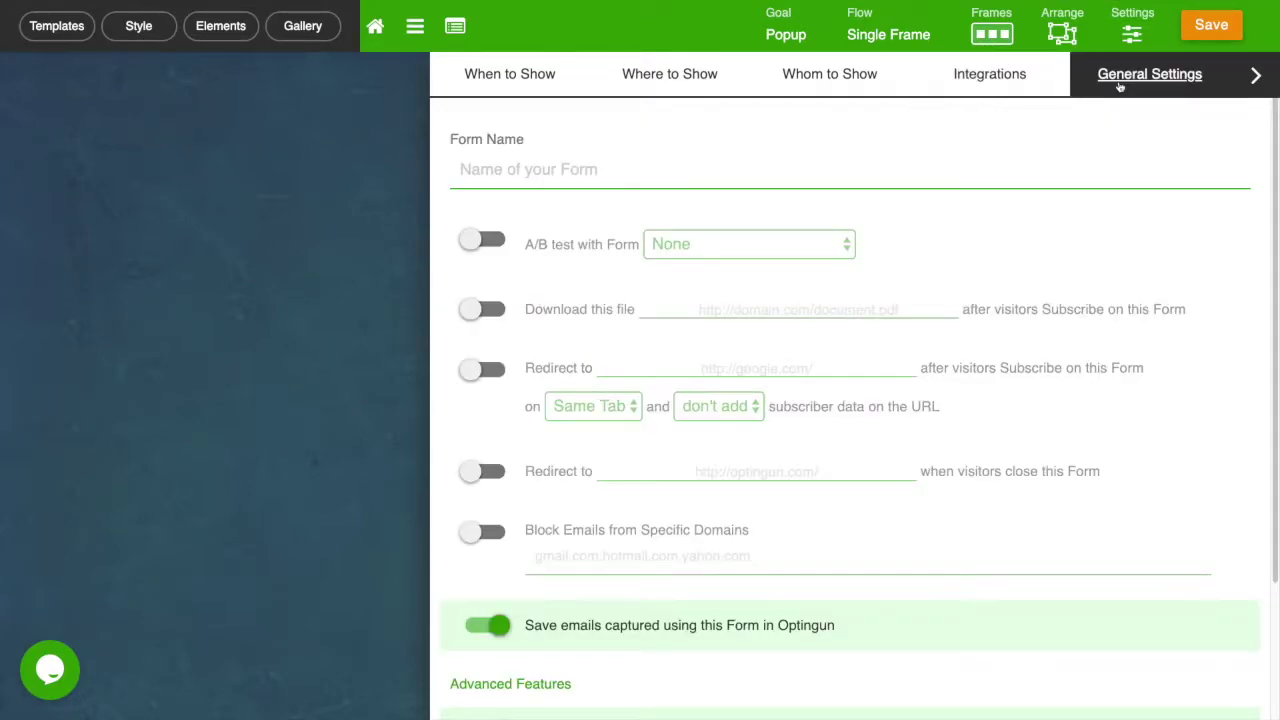
click(857, 178)
text(Sample Form)
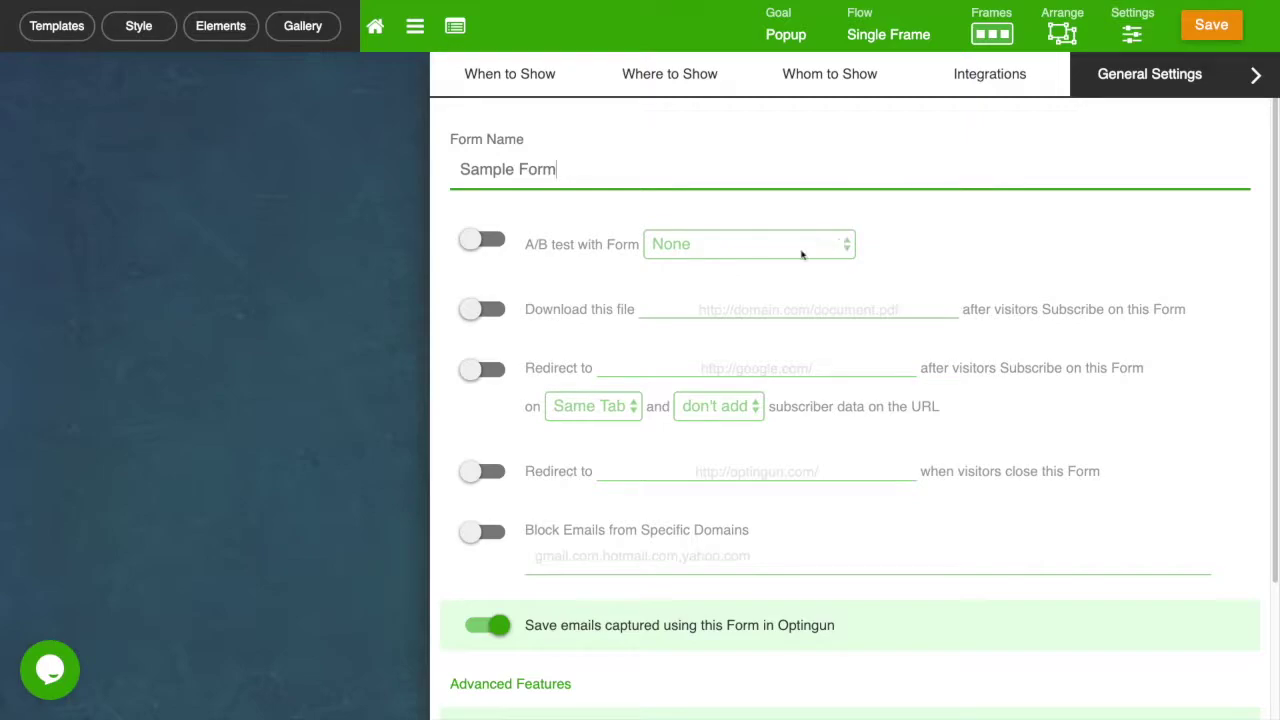
Try A/B testing the form against "Dasboard Demo", switching the test off again.
click(487, 244)
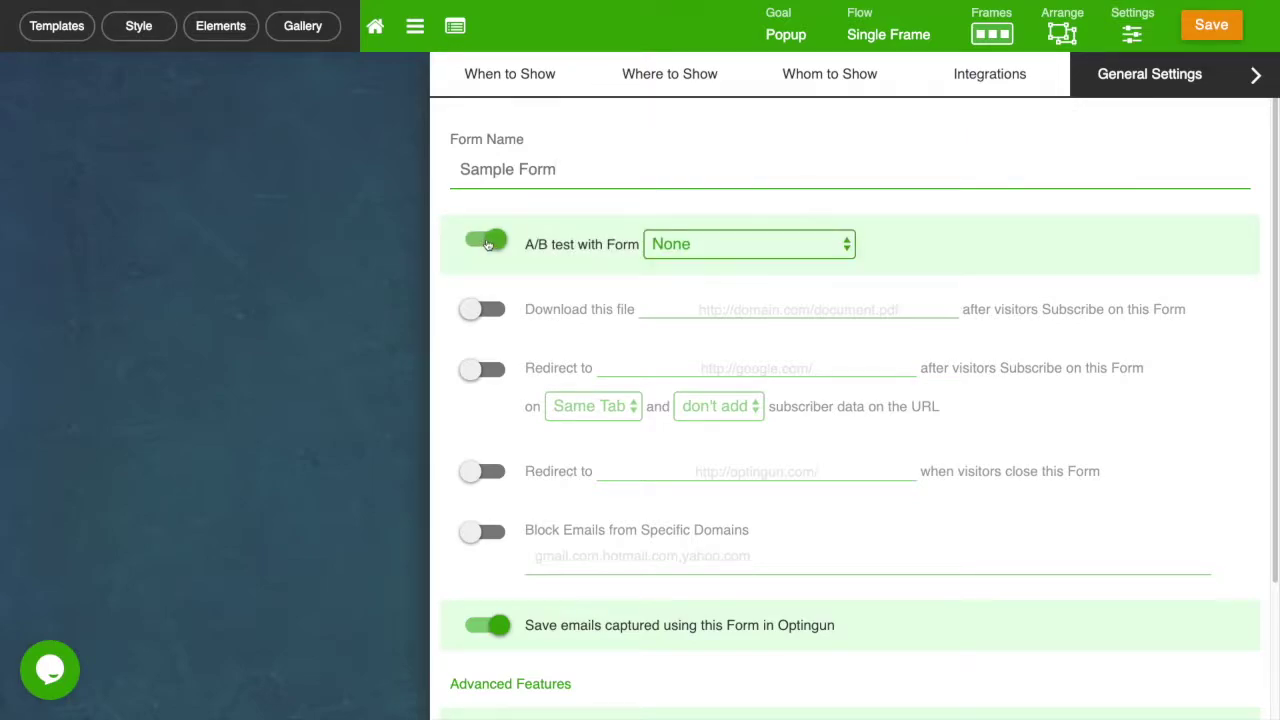
click(749, 244)
click(694, 289)
click(492, 243)
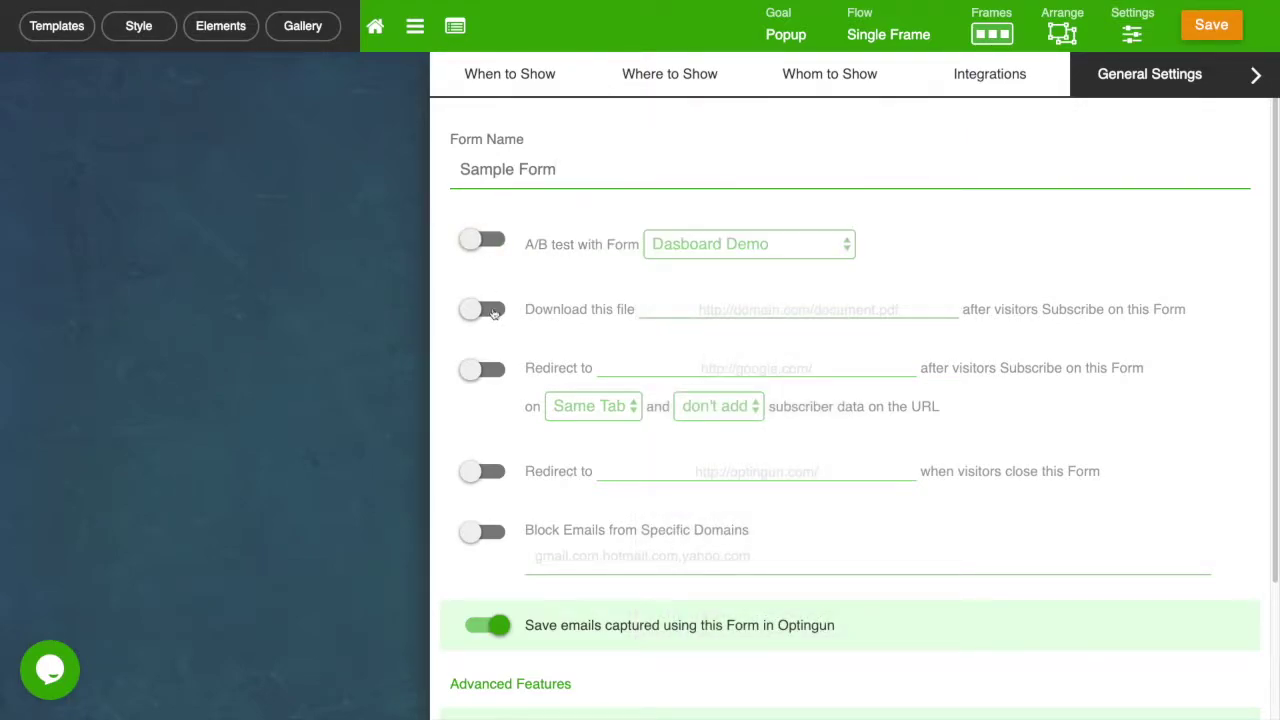
click(490, 311)
click(704, 311)
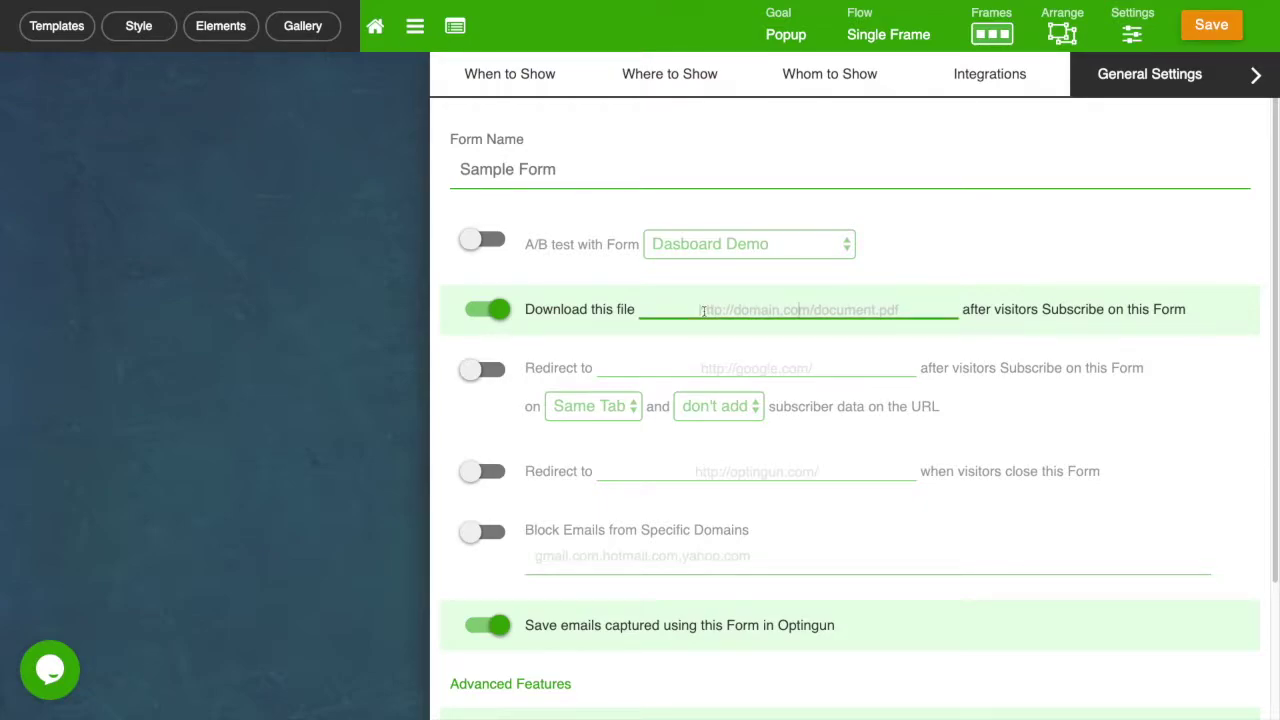
text(https://yourdomain.com/ebook.pdf)
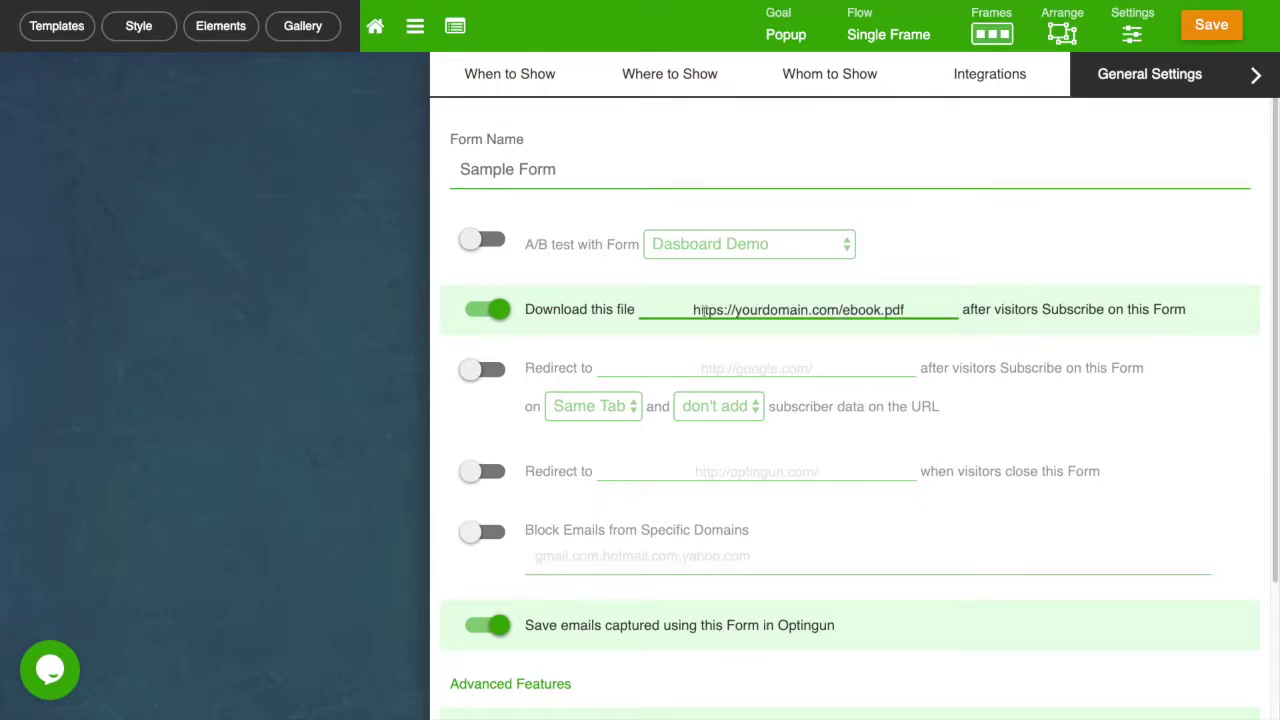
click(492, 372)
click(737, 366)
text(https://yourdomain.com/thank-you)
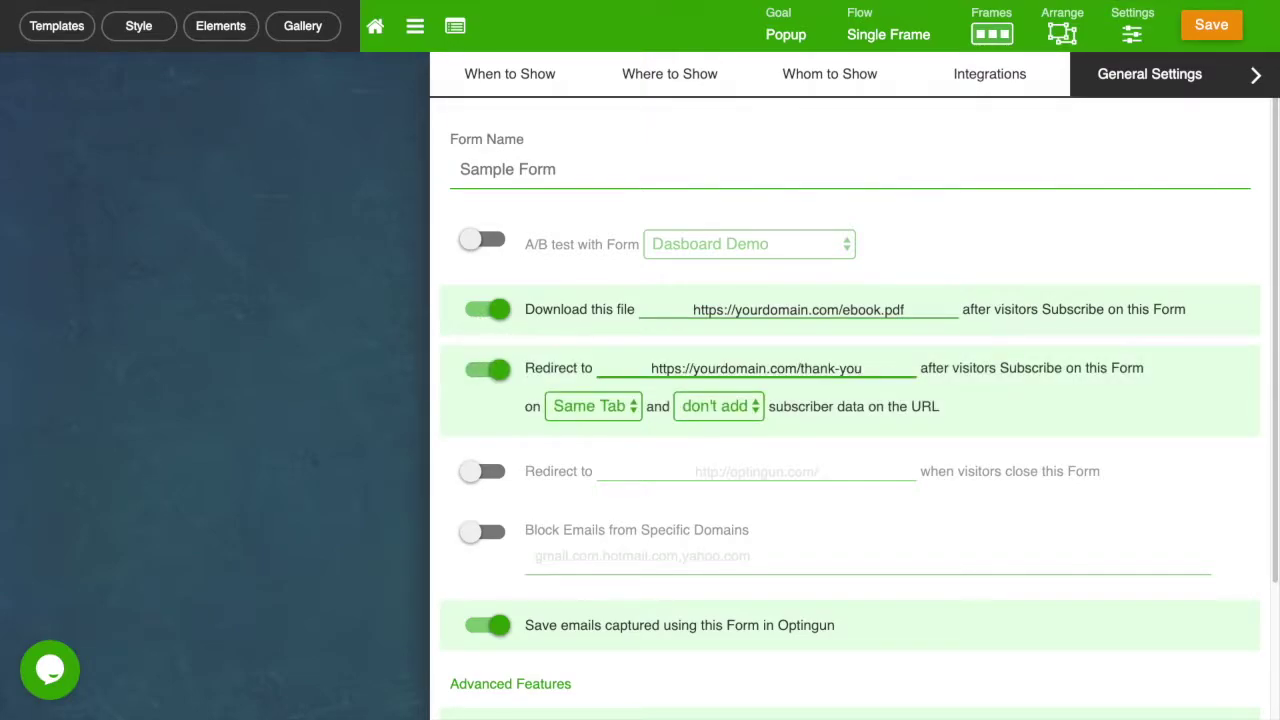
click(588, 414)
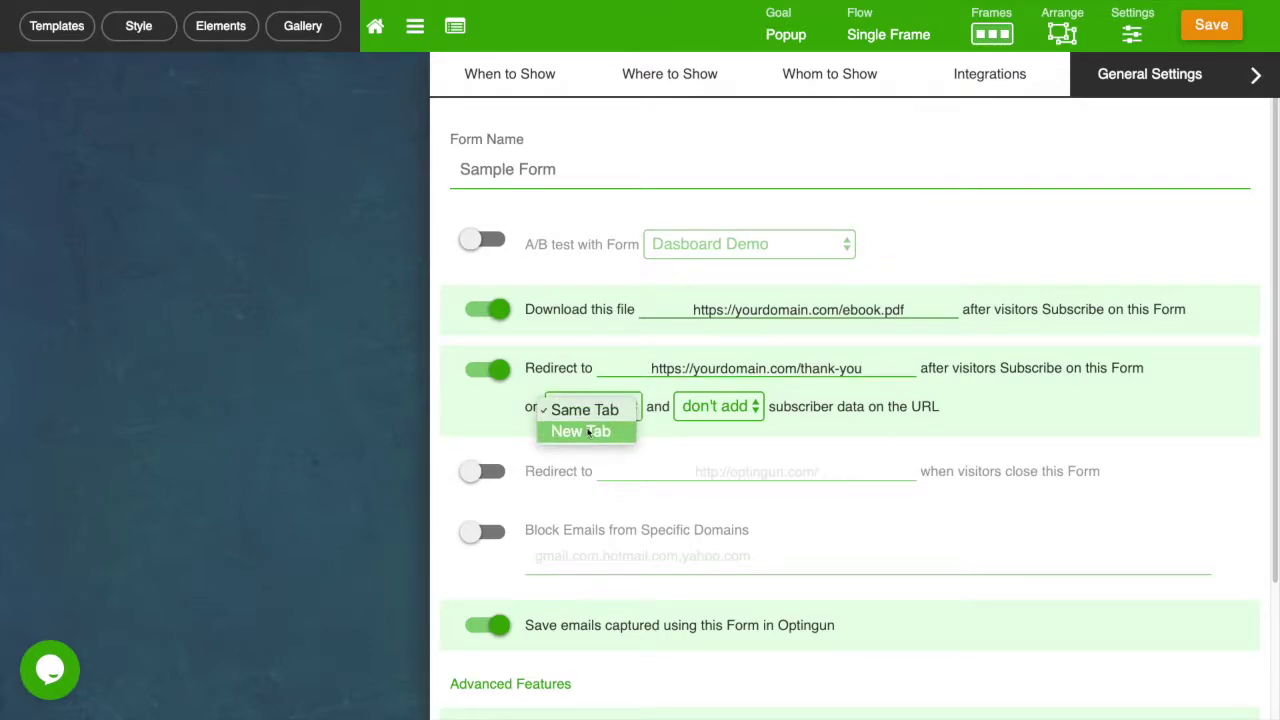
click(727, 414)
click(722, 415)
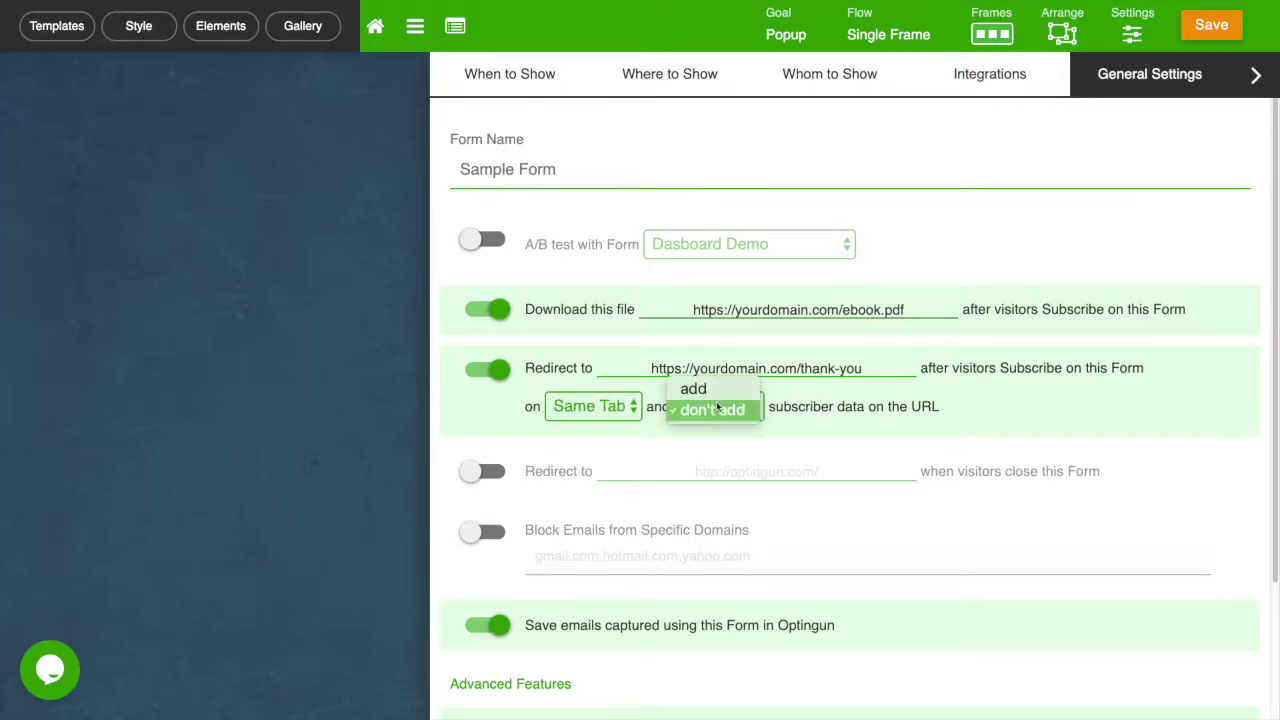
click(712, 389)
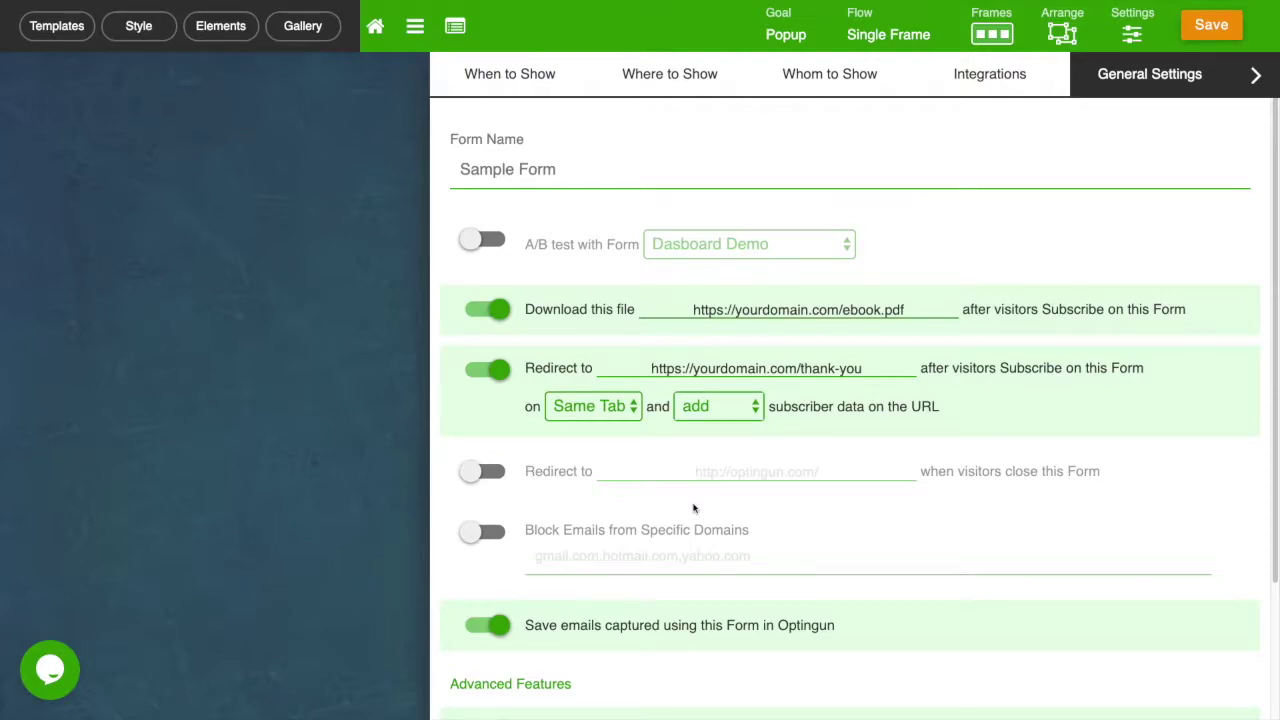
click(488, 471)
click(621, 471)
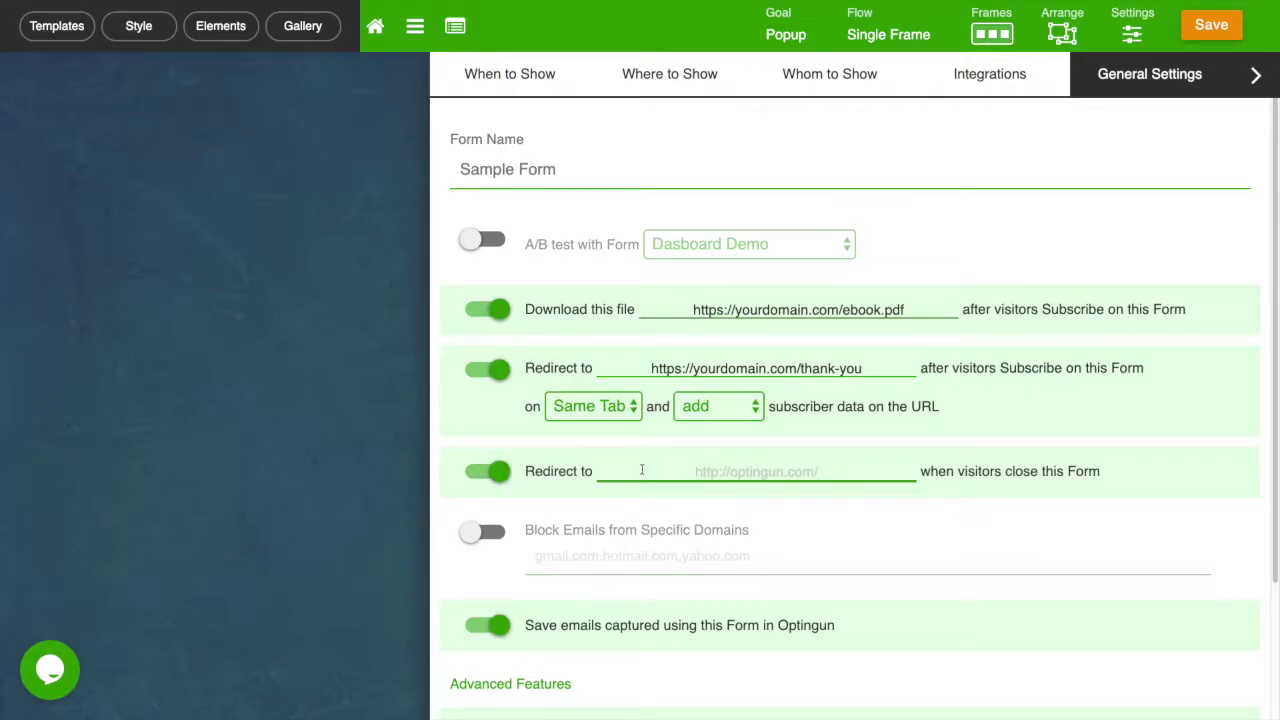
text(https://yourdomain.com/sorry/)
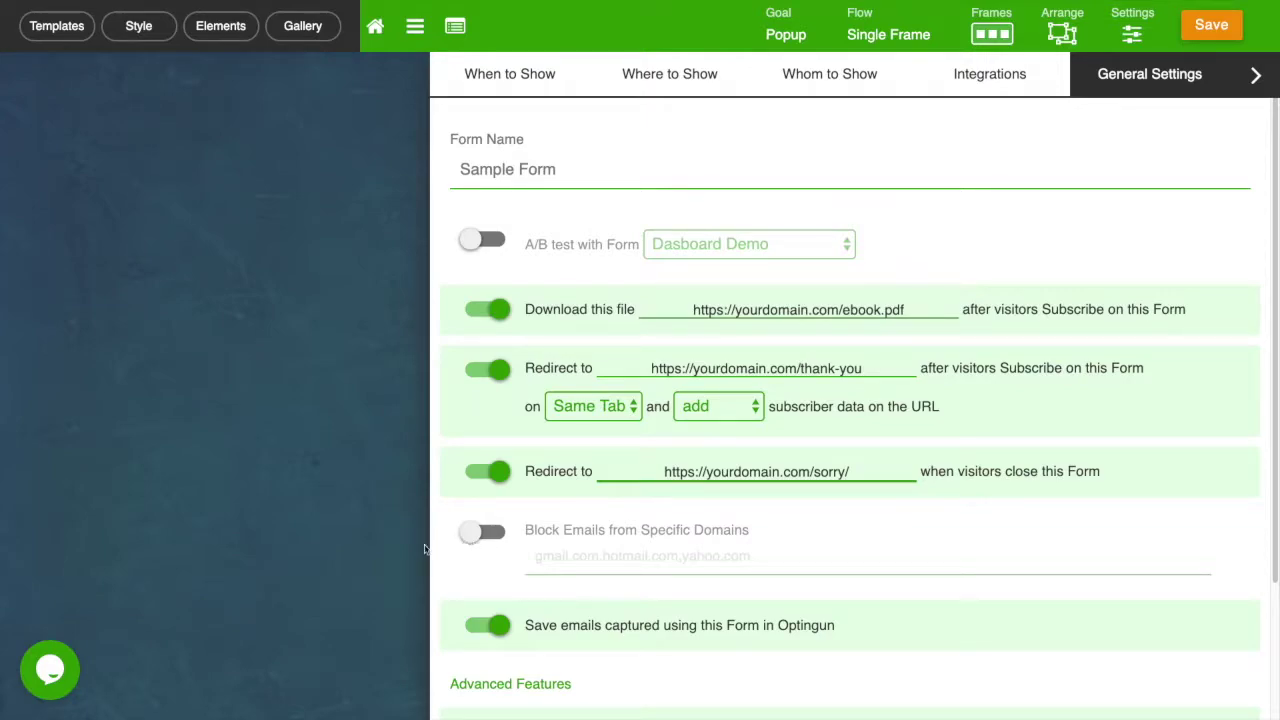
Block emails from the domains gmail.com, hotmail.com and spamdomain.com.
click(494, 535)
click(560, 556)
text(gmail.com)
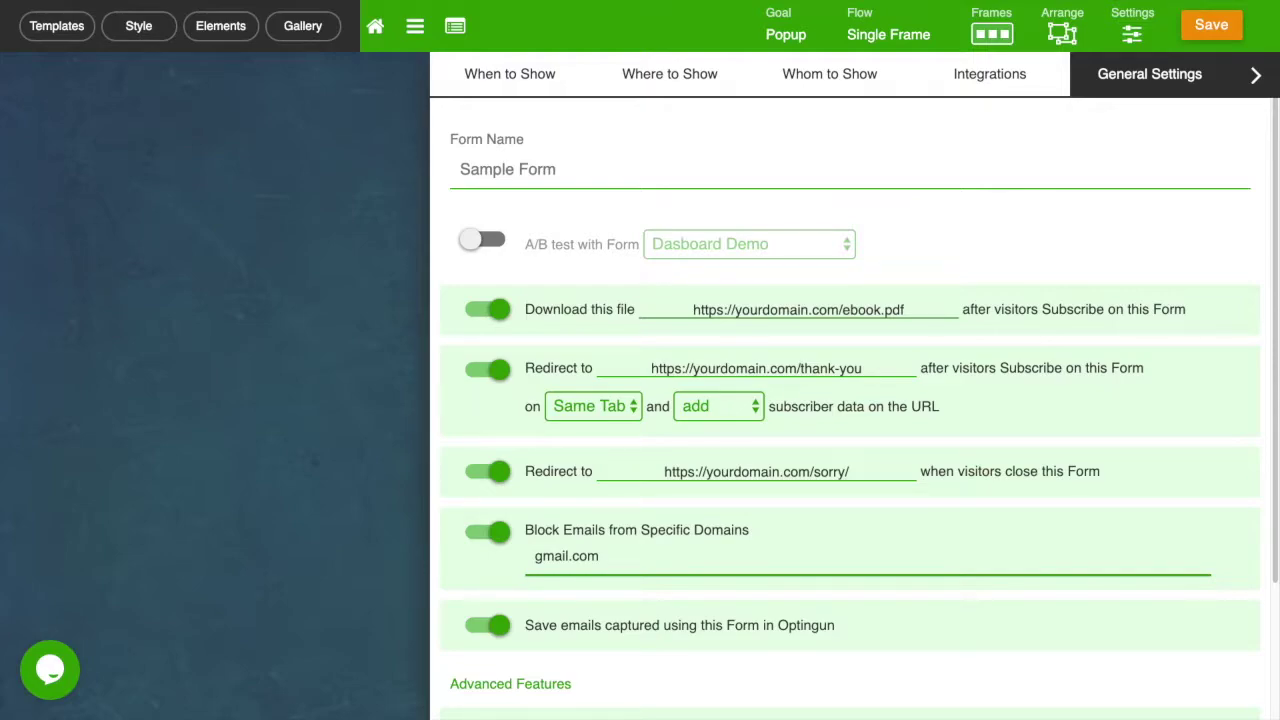
text(,hotmail.com, spamdomain.com)
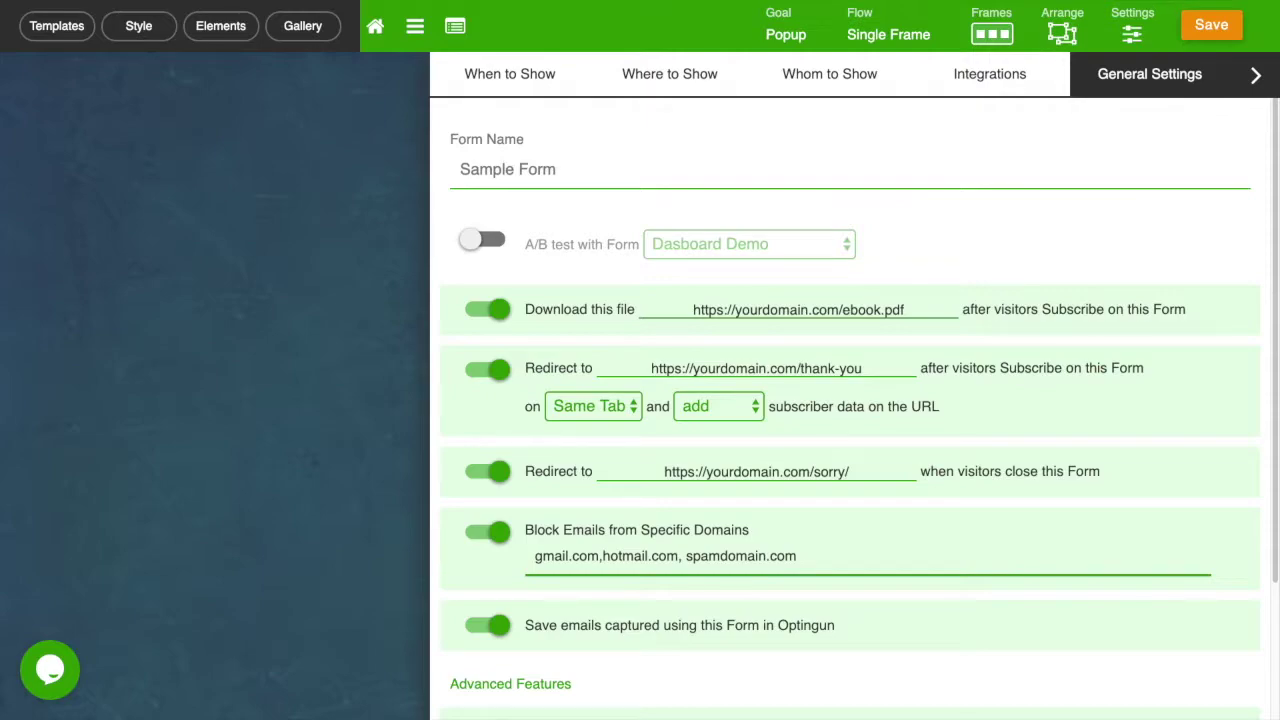
Try switching off the saving of emails captured with this form, switching it back on.
scroll(548, 556, down, 2)
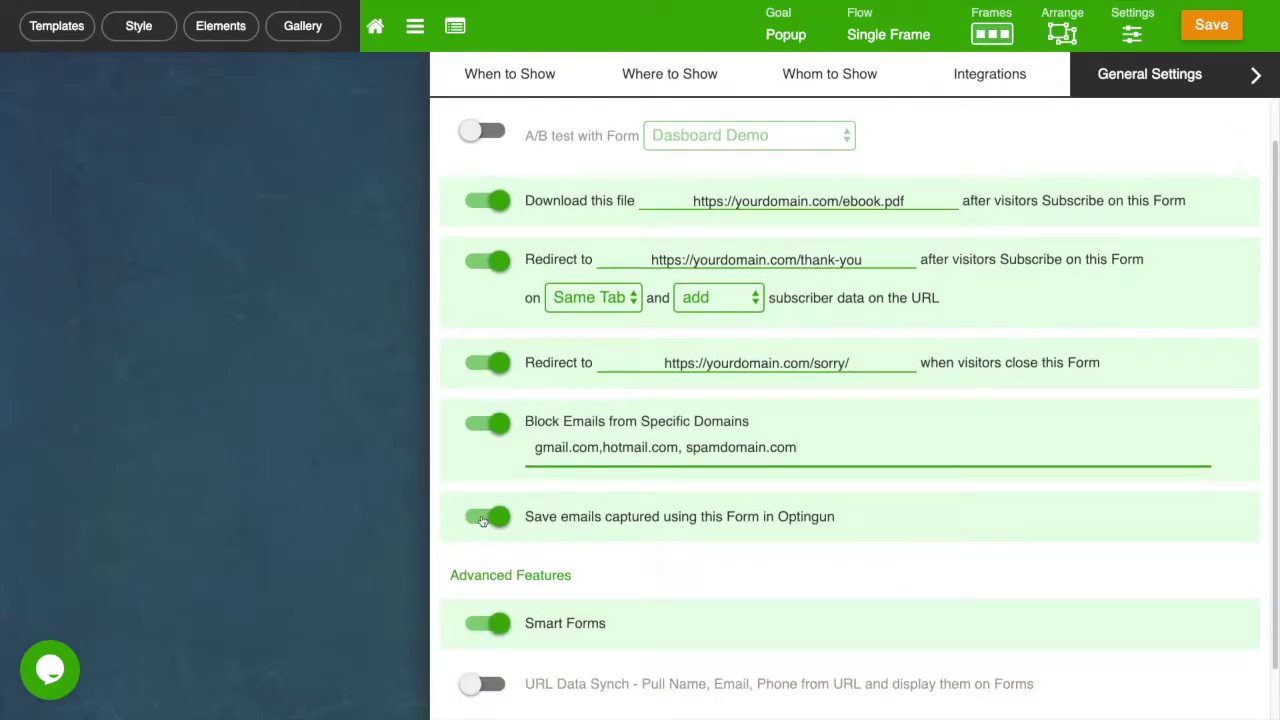
click(481, 518)
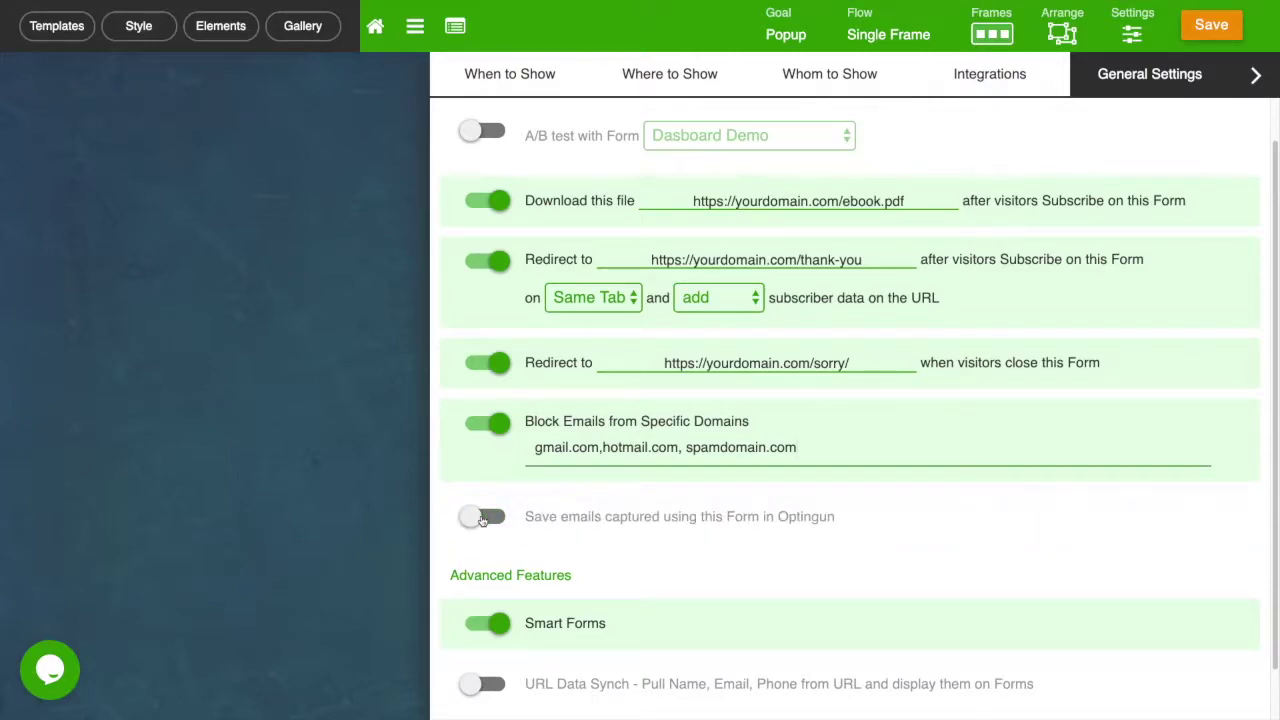
click(481, 518)
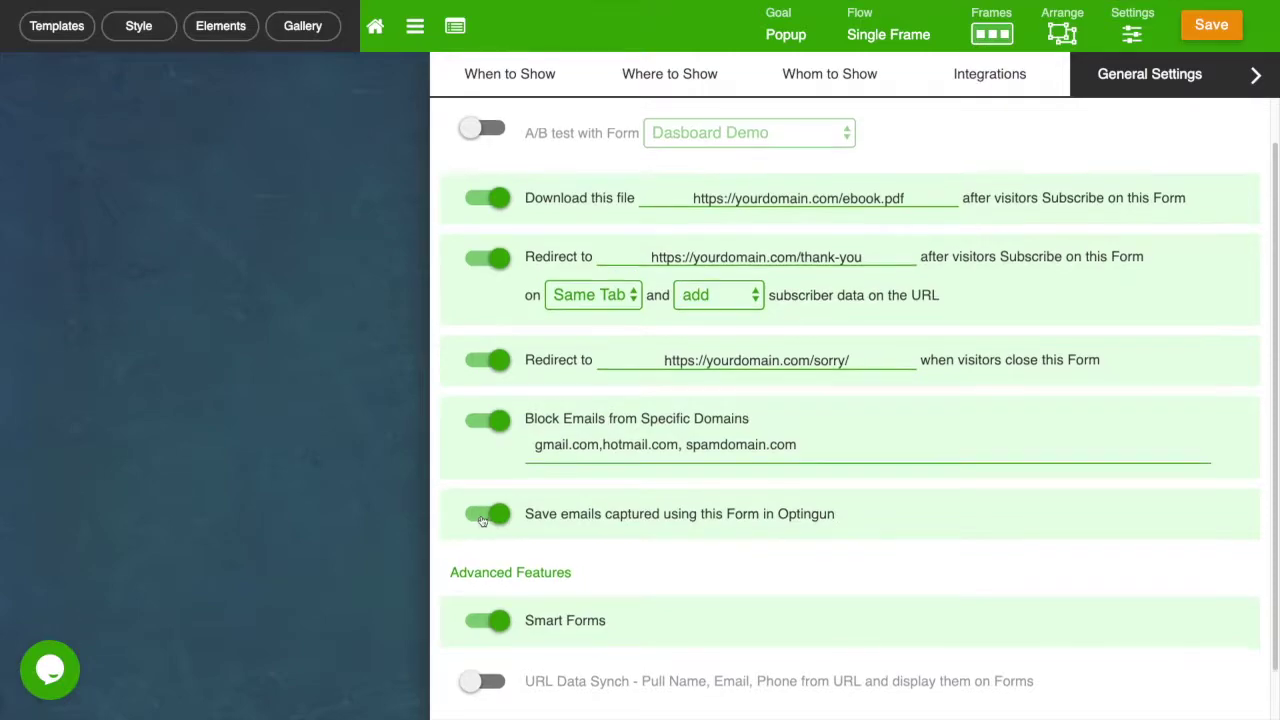
Enable URL Data Synch in the advanced features and set the user name's URL parameter to "_name".
scroll(488, 540, down, 1)
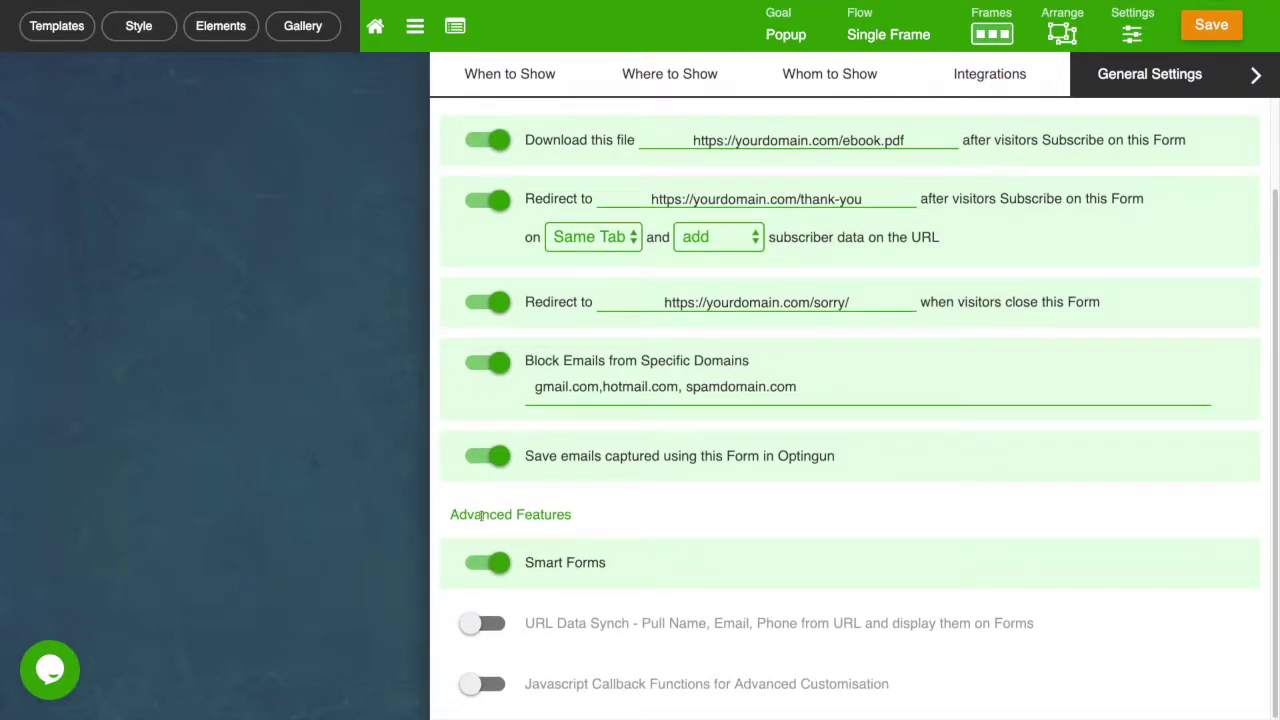
click(488, 625)
scroll(491, 620, down, 1)
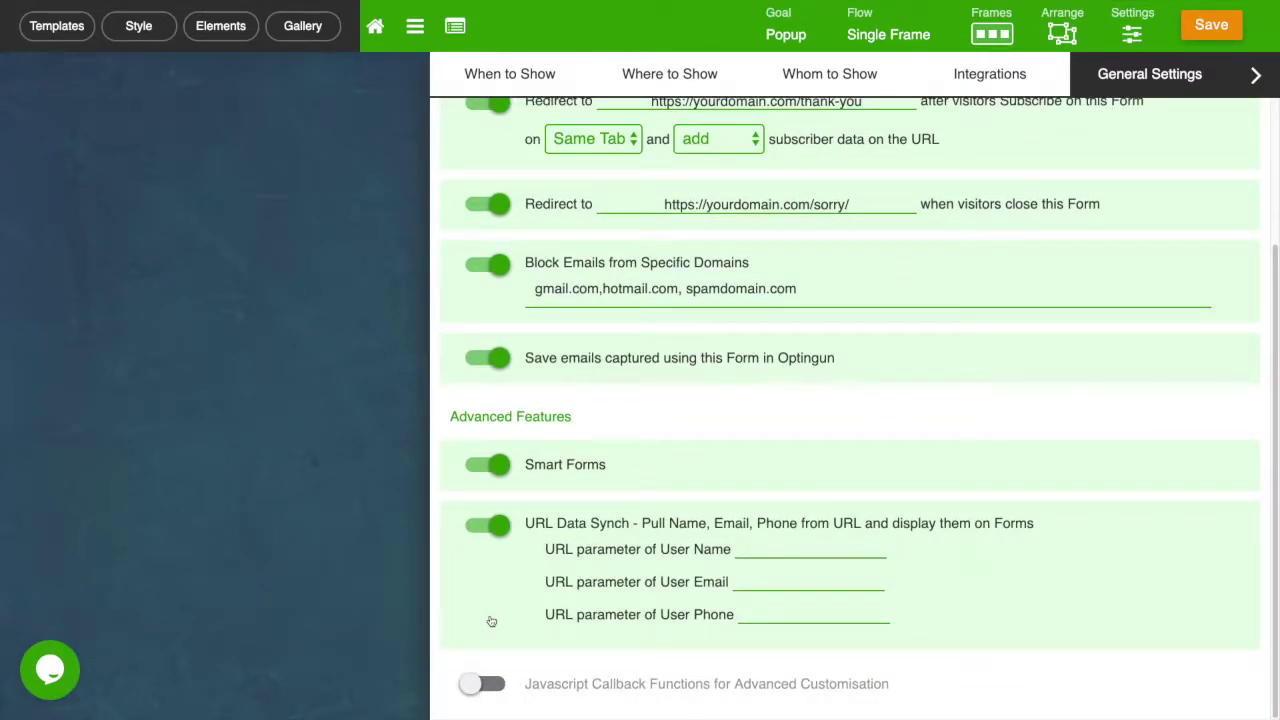
click(789, 548)
text(name)
text(_)
Enable JavaScript callback functions with "form_opened" executed after form opening, and save the form.
click(482, 683)
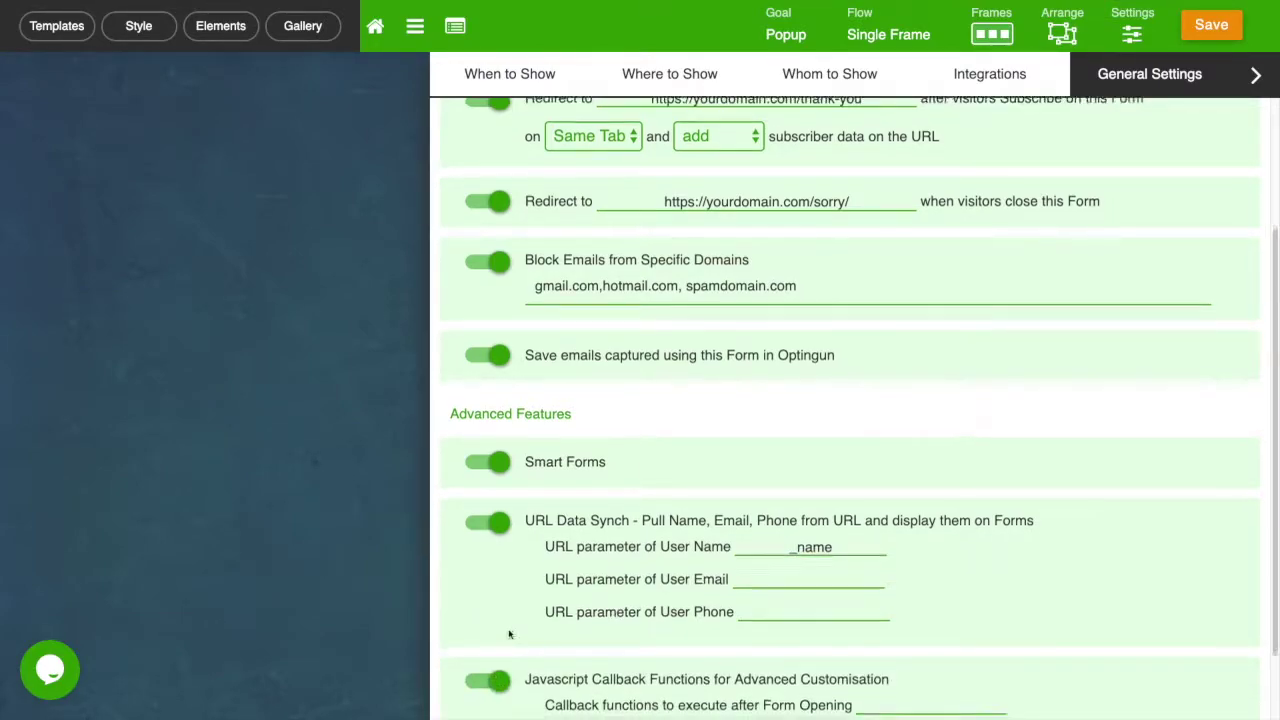
scroll(509, 637, down, 1)
click(898, 612)
text(form_opened)
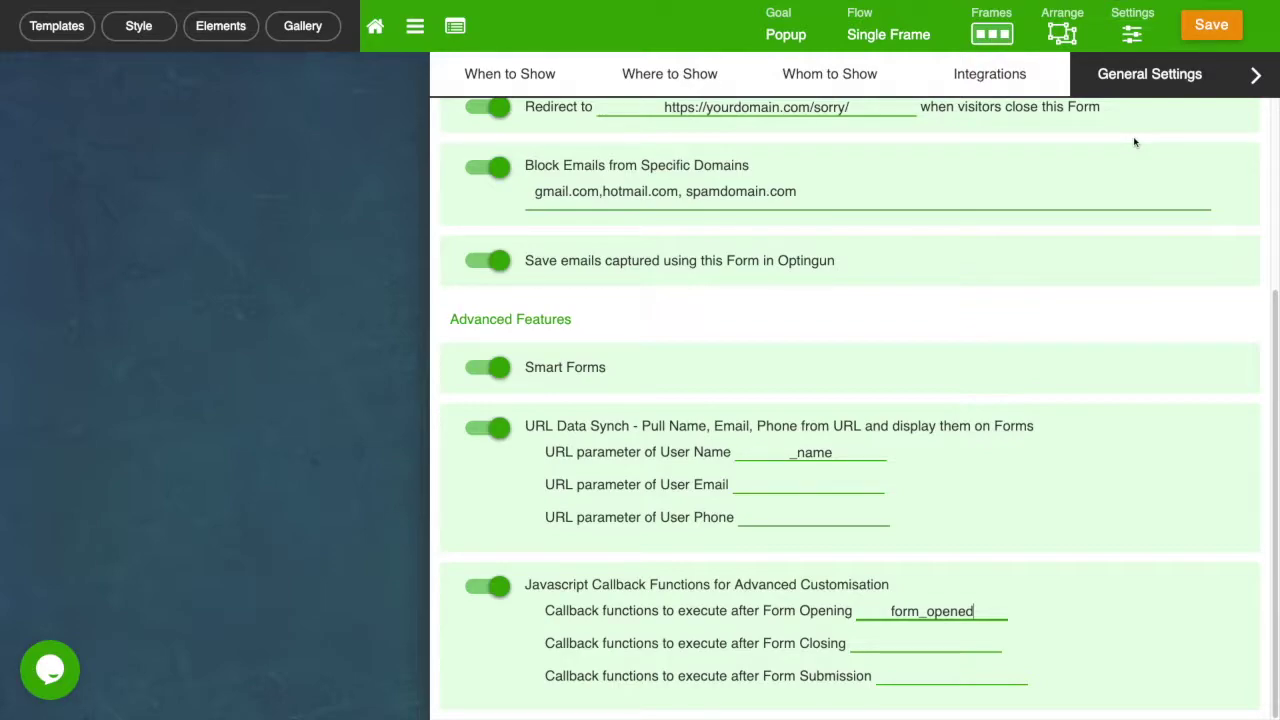
click(1190, 33)
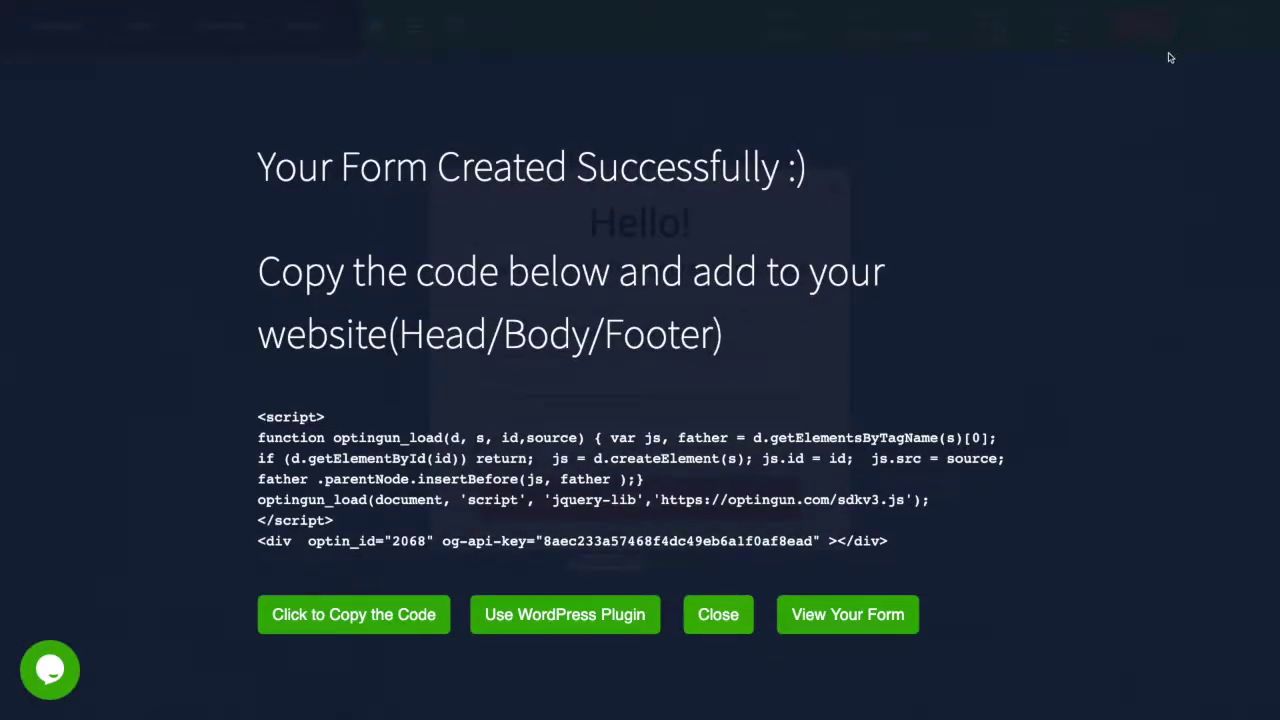
Copy the saved form's embed code and close it, reopen the embed code from the form editor and close it again.
click(342, 622)
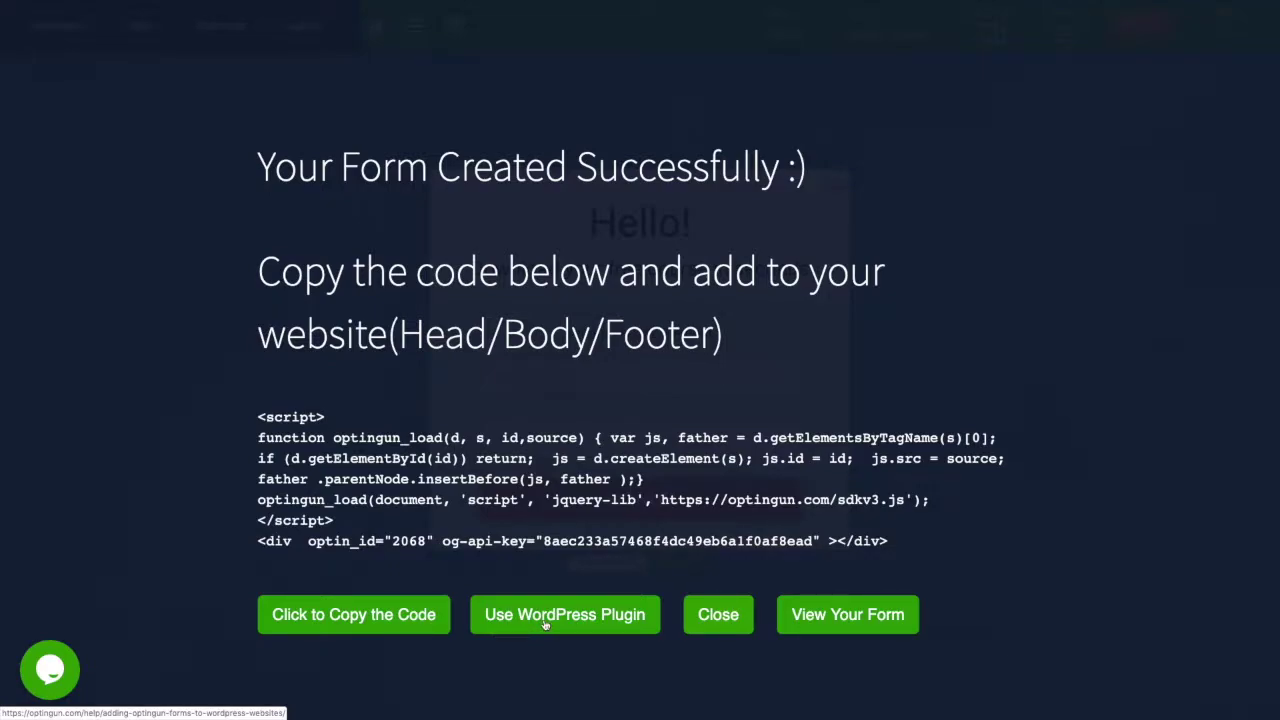
click(717, 624)
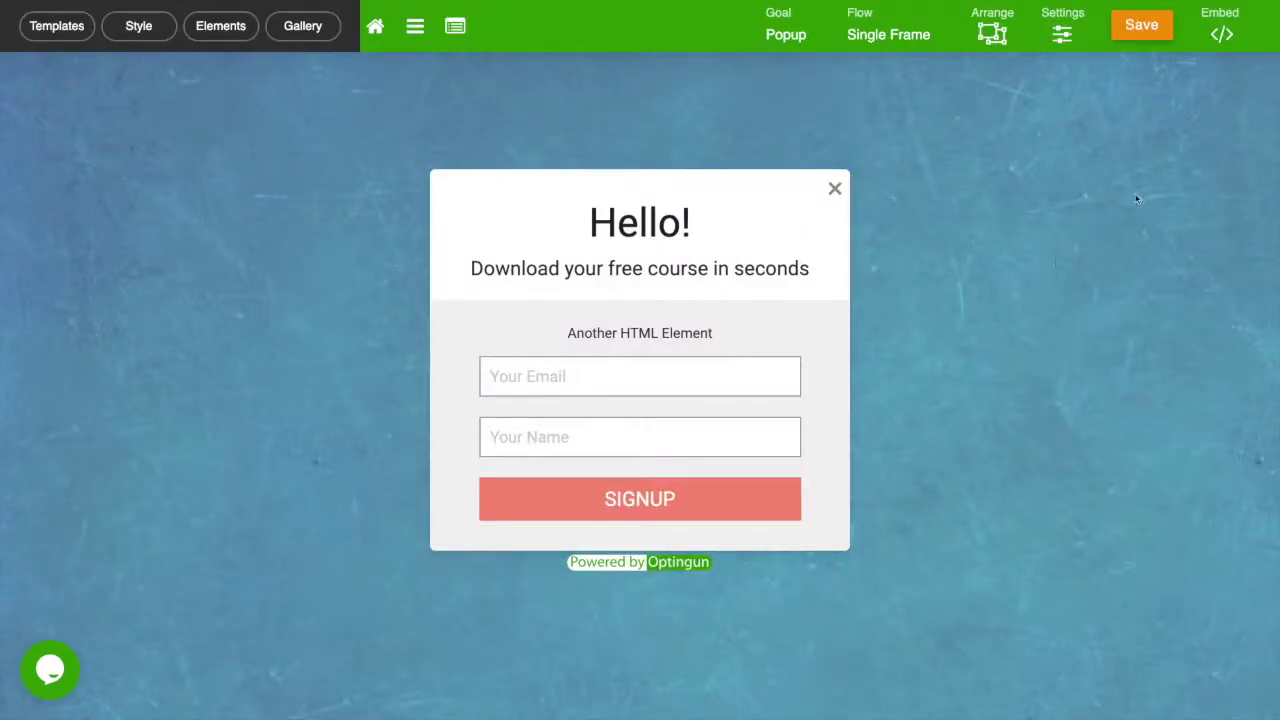
click(1221, 36)
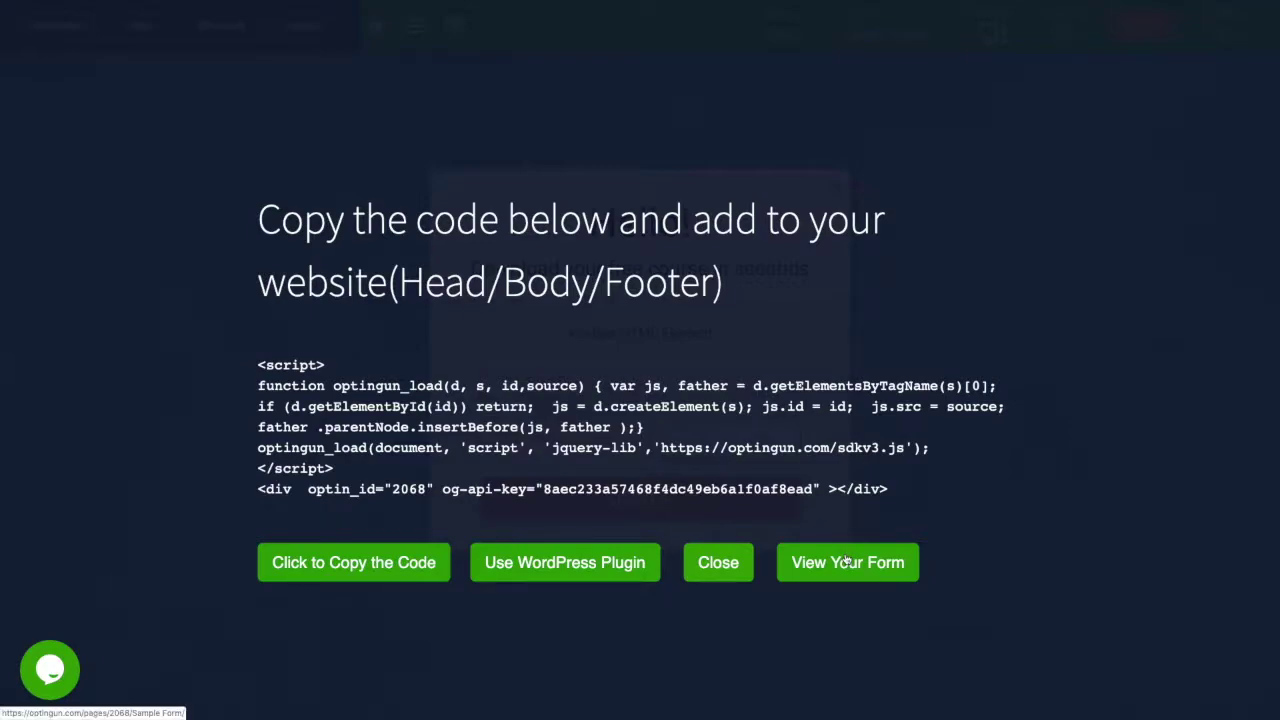
click(716, 562)
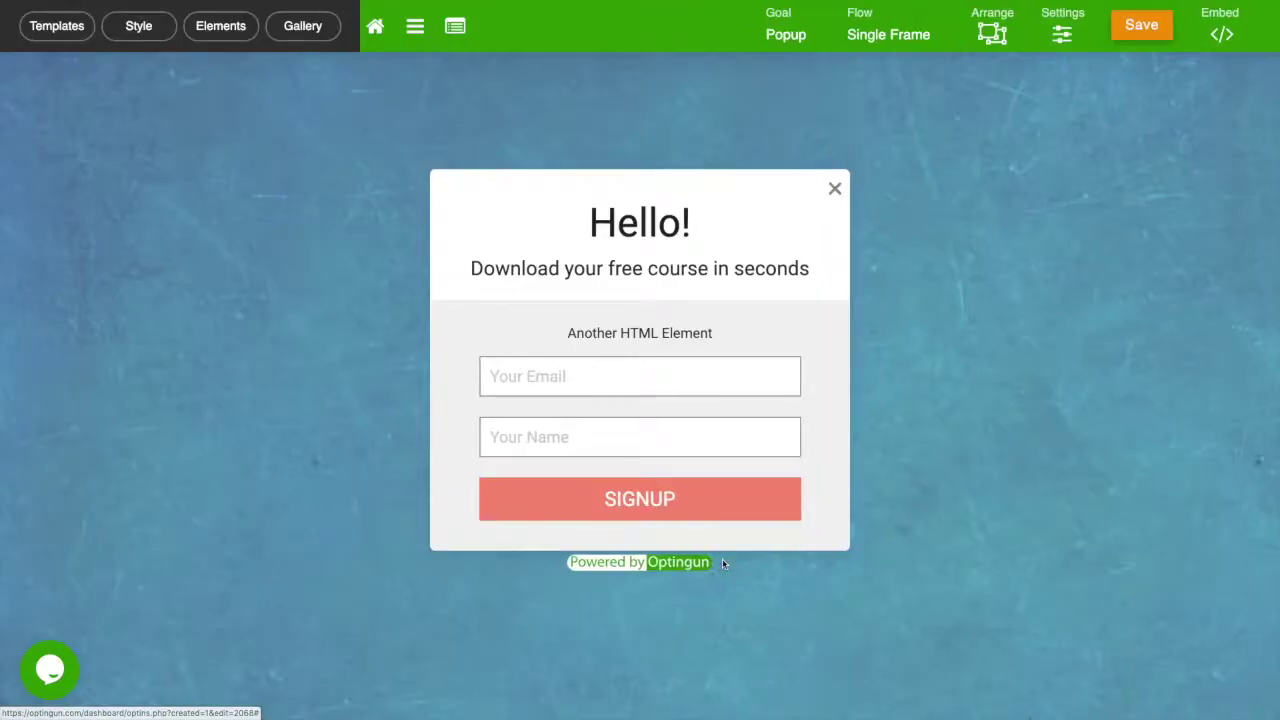
Go to the list of all forms, pause Sample Form and set it running again.
click(375, 26)
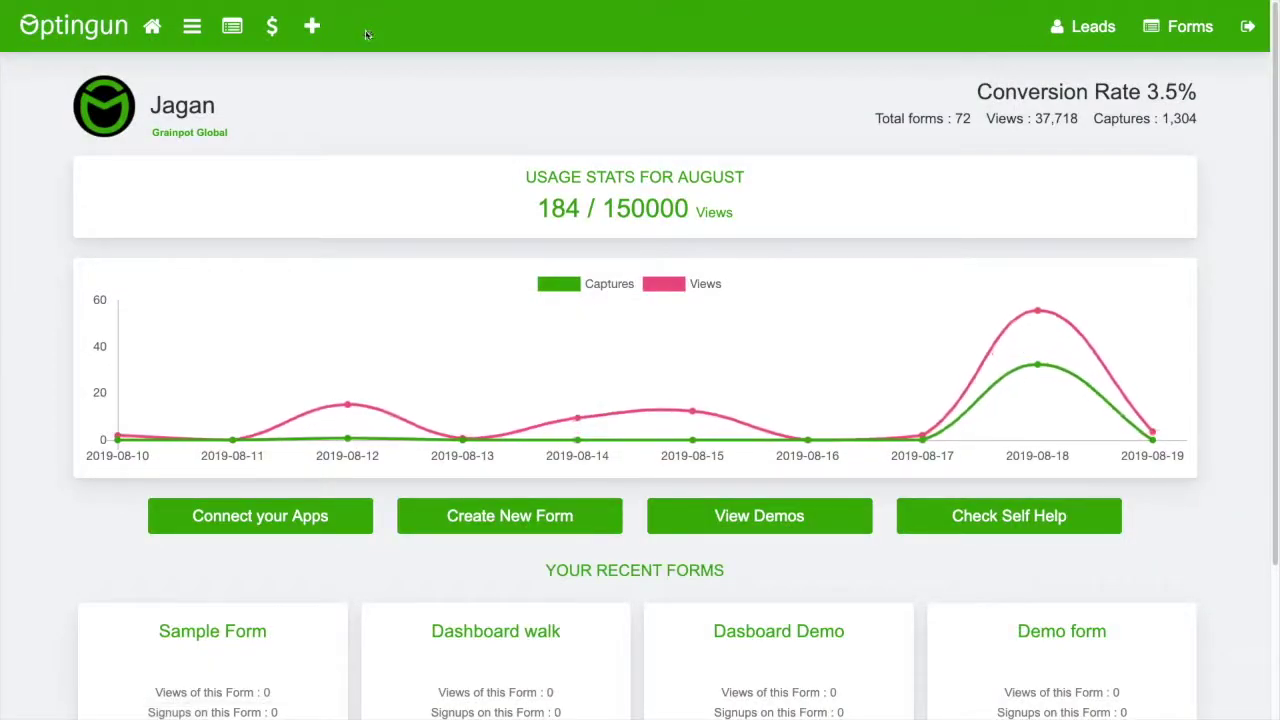
click(234, 30)
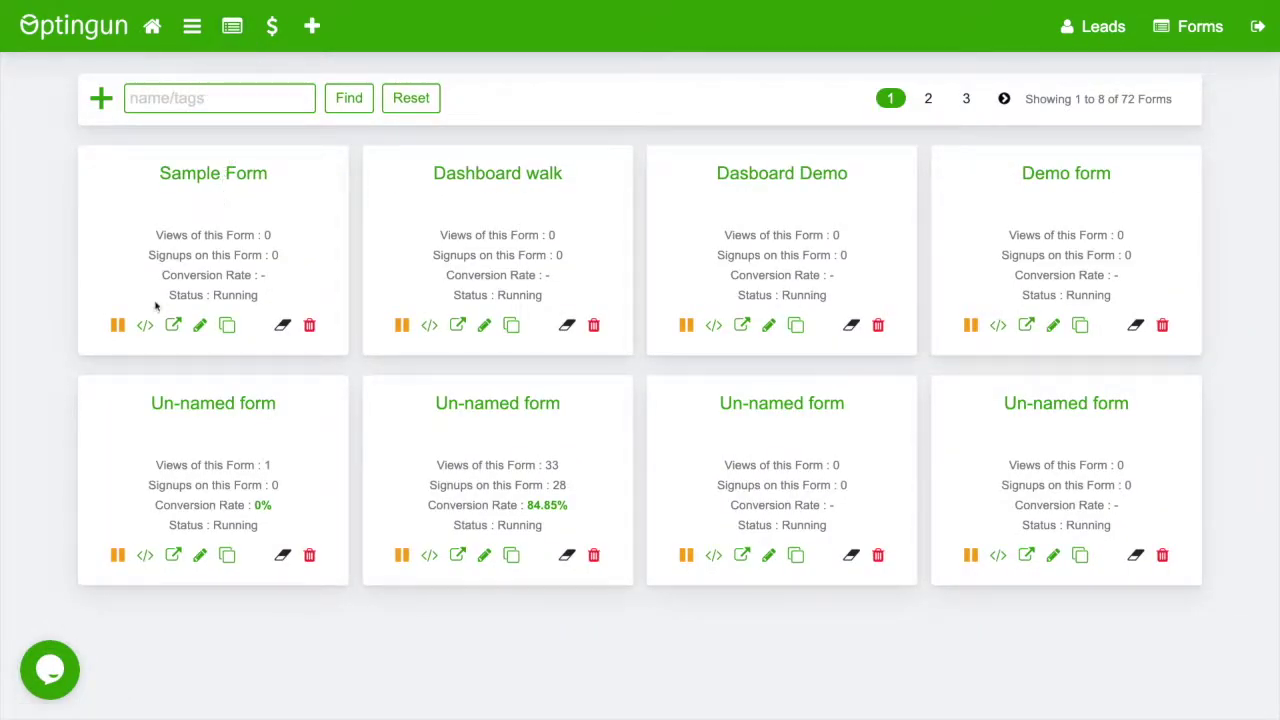
click(118, 330)
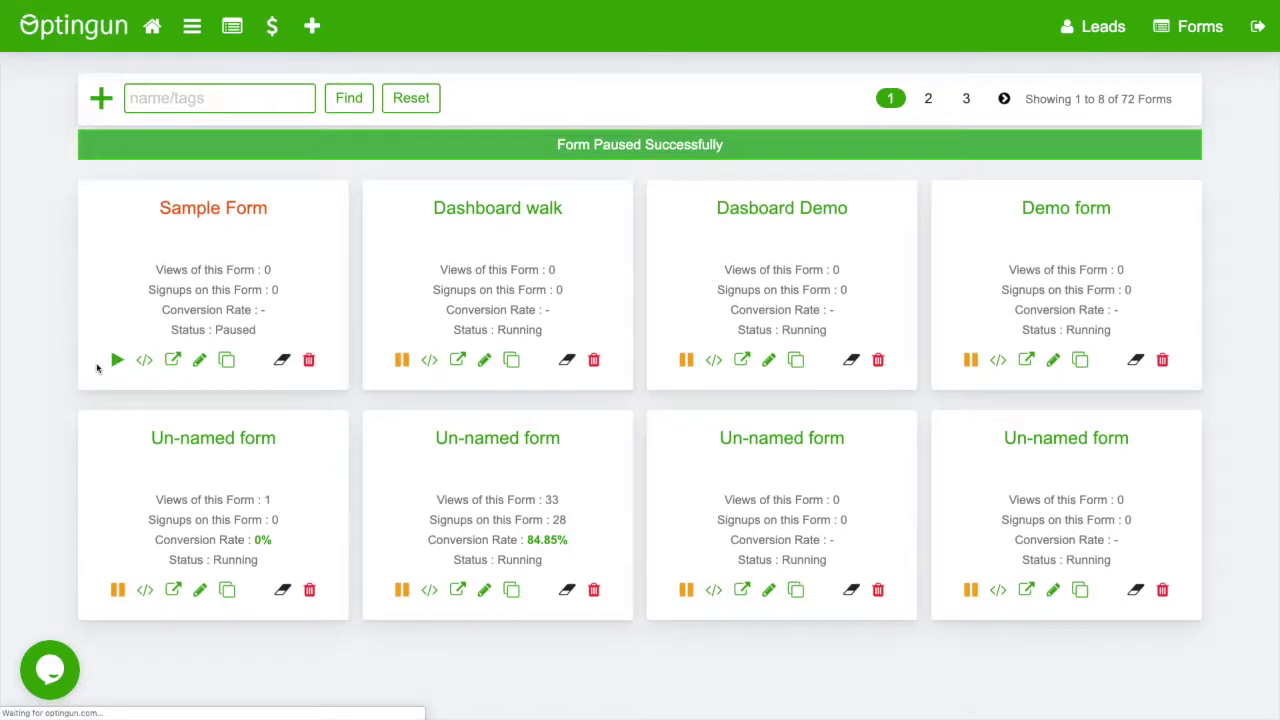
click(116, 361)
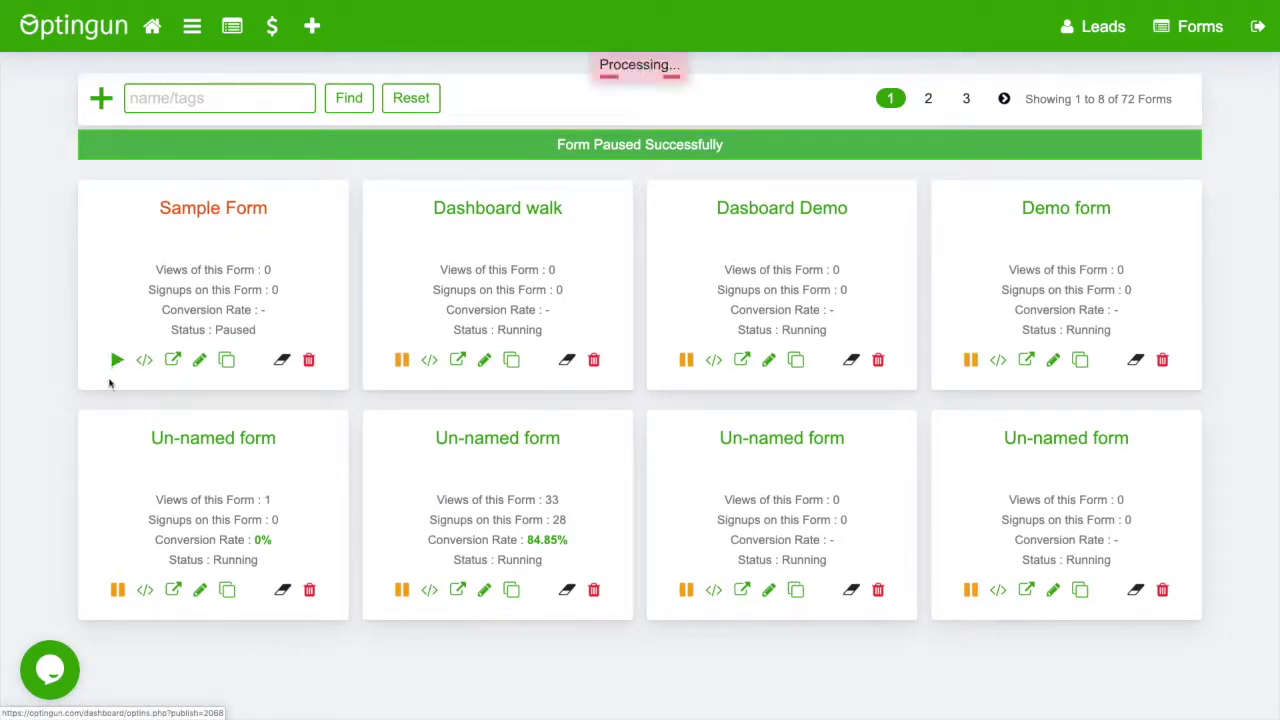